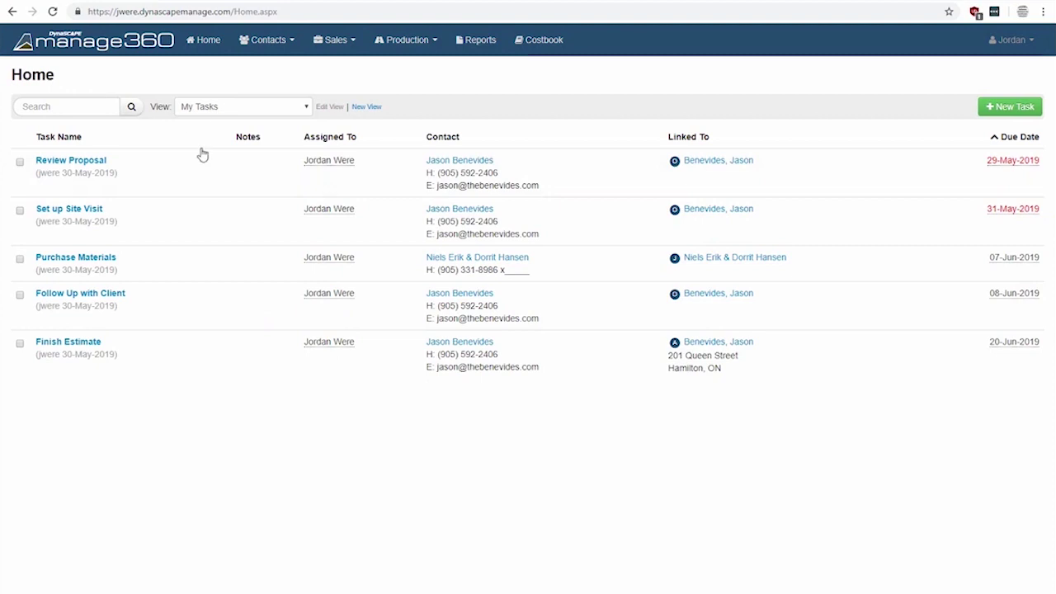
Open the Kits list in the Costbook and look through its first page
{"action": "left_click", "coordinate": [541, 46]}
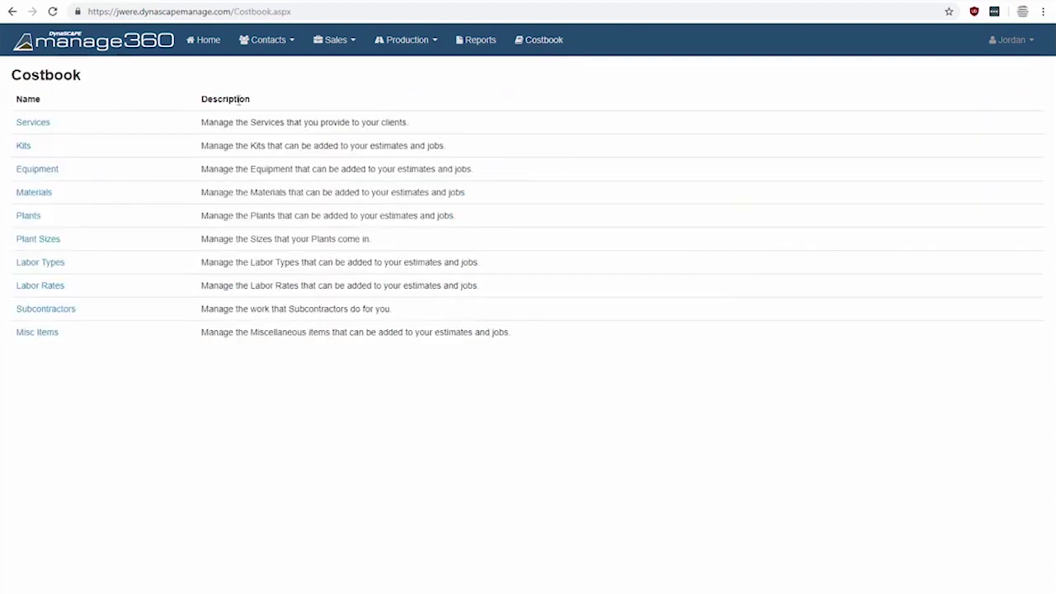
{"action": "left_click", "coordinate": [23, 146]}
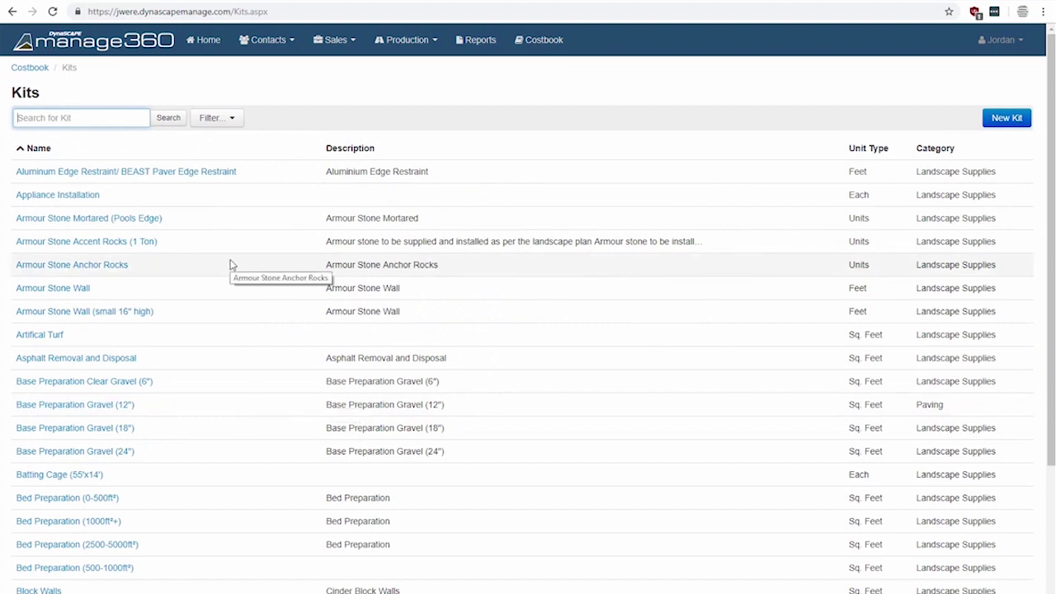
{"action": "scroll", "coordinate": [391, 497], "scroll_direction": "down", "scroll_amount": 3}
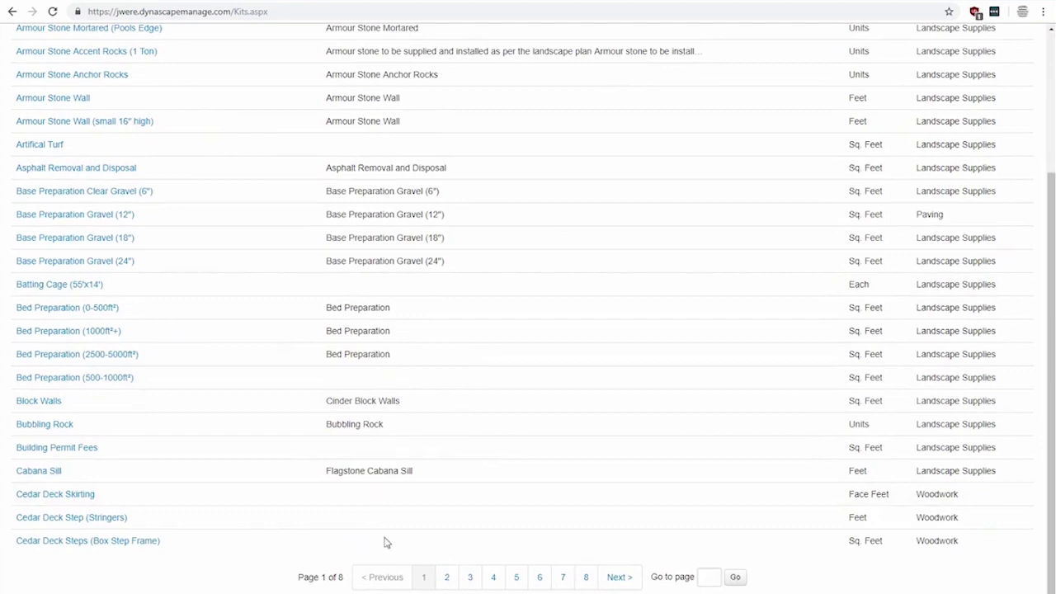
{"action": "scroll", "coordinate": [266, 529], "scroll_direction": "up", "scroll_amount": 3}
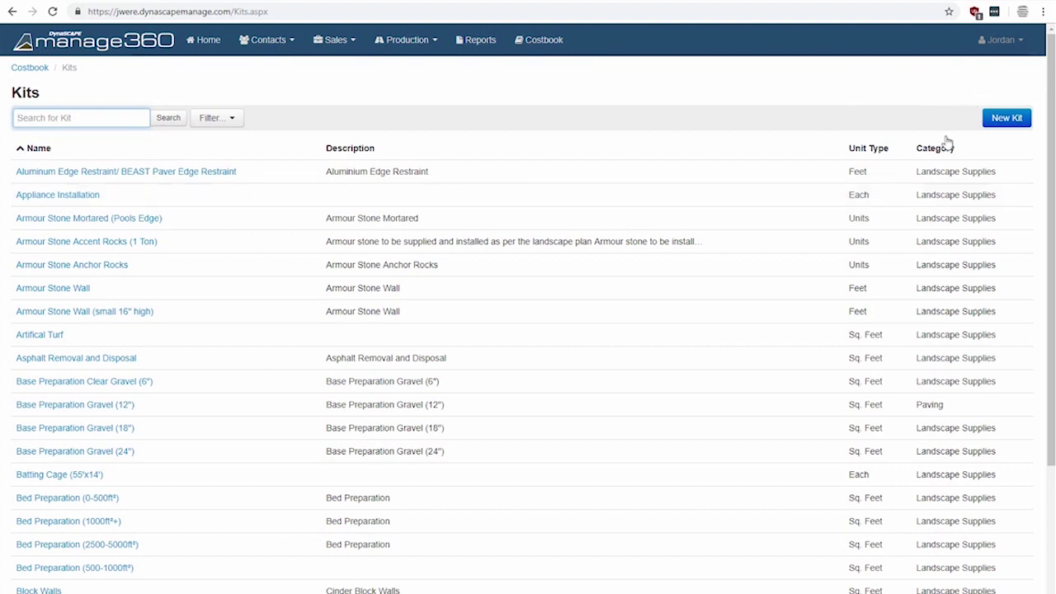
Start a new kit and name it "Mulching"
{"action": "left_click", "coordinate": [1006, 120]}
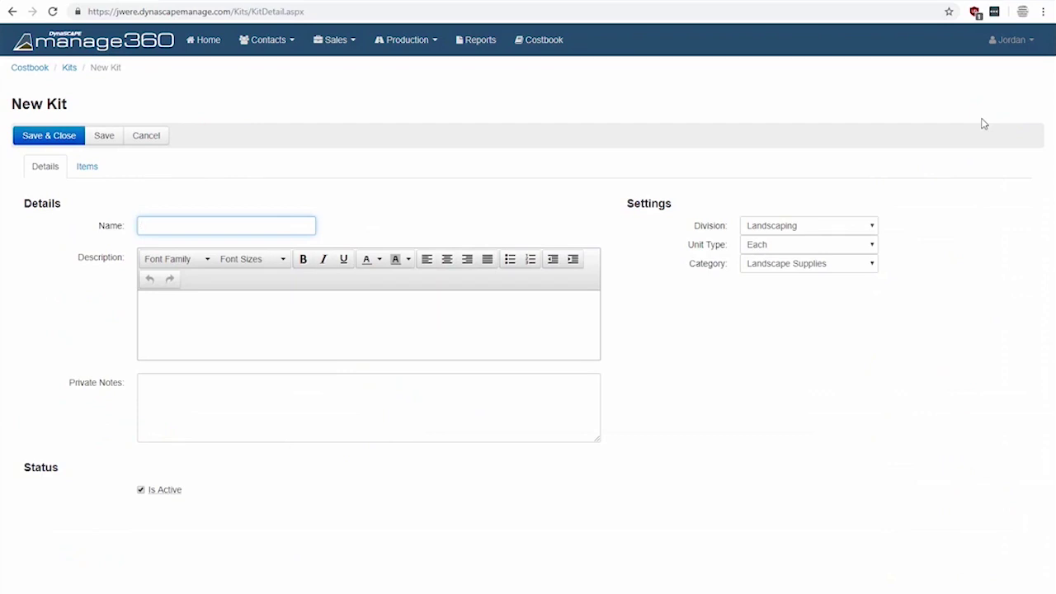
{"action": "type", "text": "Mulching"}
{"action": "left_click", "coordinate": [591, 176]}
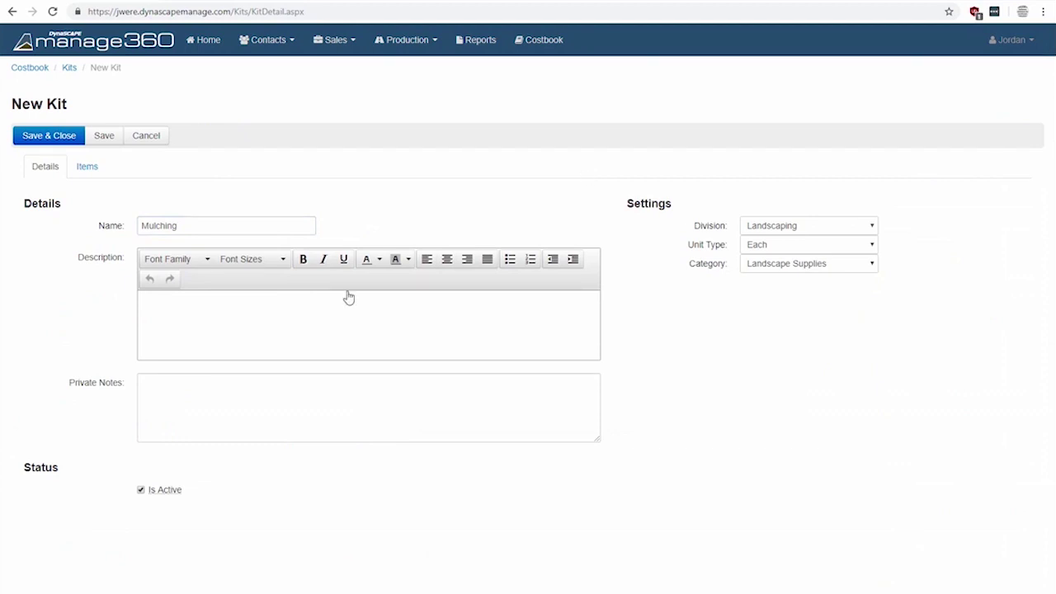
{"action": "double_click", "coordinate": [143, 225]}
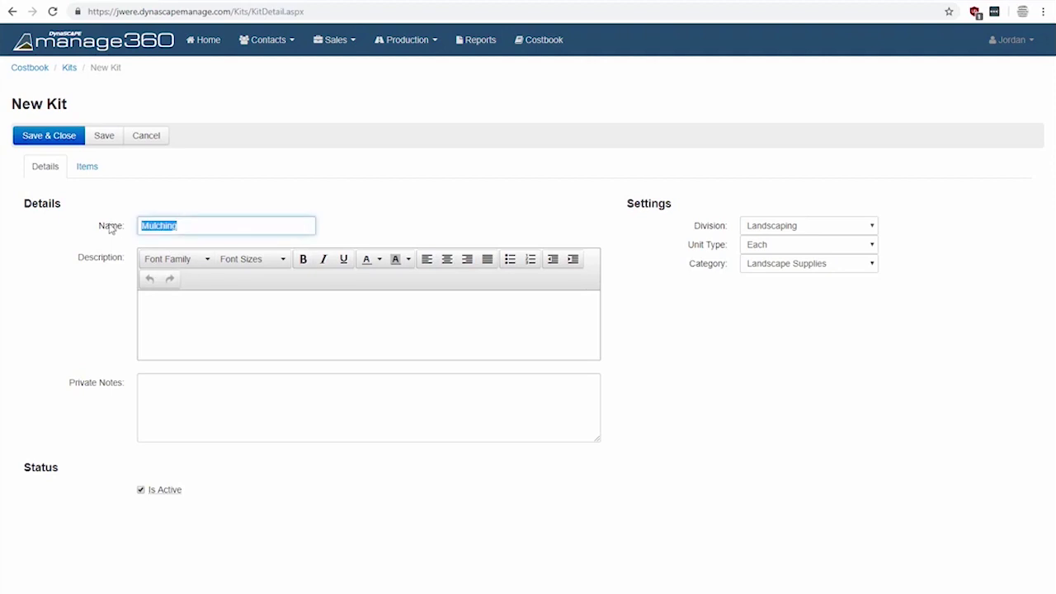
{"action": "left_click", "coordinate": [184, 224]}
Enter "Mulching for up to 1000 sqft" as the kit's description
{"action": "left_click", "coordinate": [174, 302]}
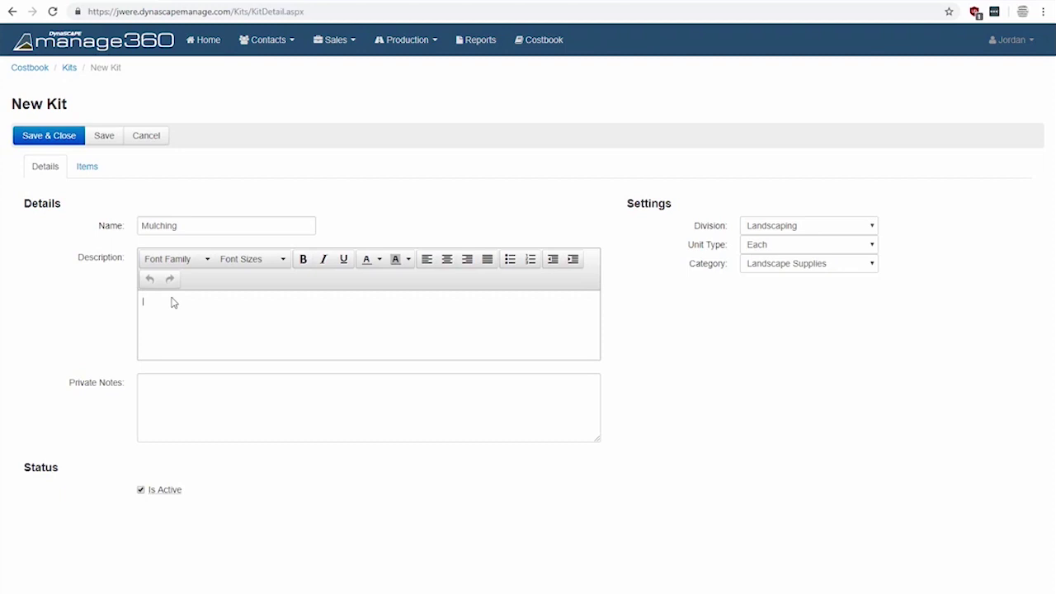
{"action": "type", "text": "Mulching for up to 1000 sqft"}
{"action": "left_click_drag", "start_coordinate": [259, 302], "coordinate": [77, 294]}
{"action": "left_click", "coordinate": [183, 341]}
{"action": "left_click", "coordinate": [229, 404]}
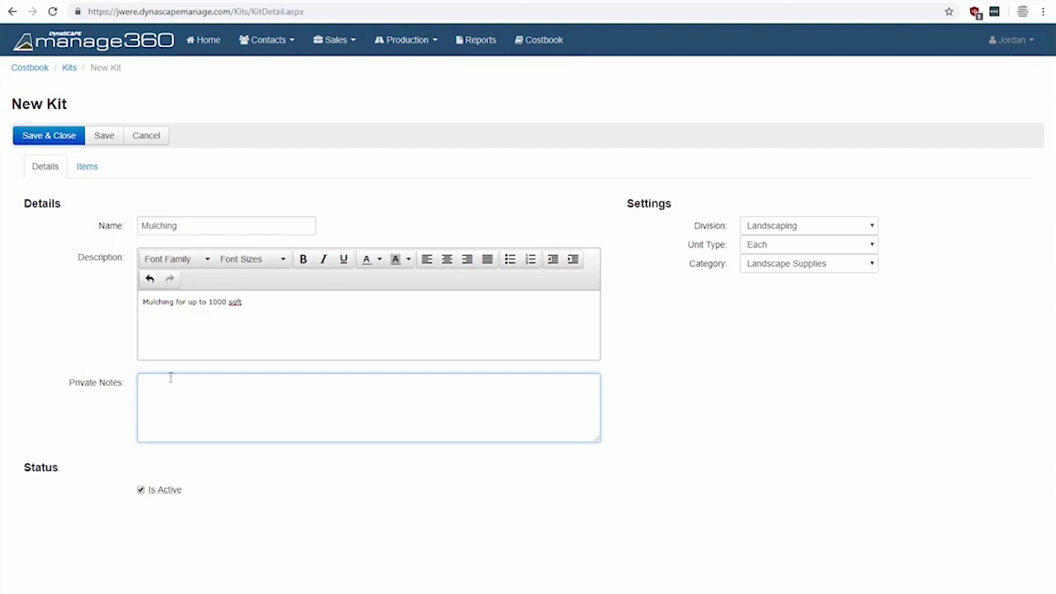
Move the whole description text into the kit's Private Notes, leaving the description empty
{"action": "triple_click", "coordinate": [215, 301]}
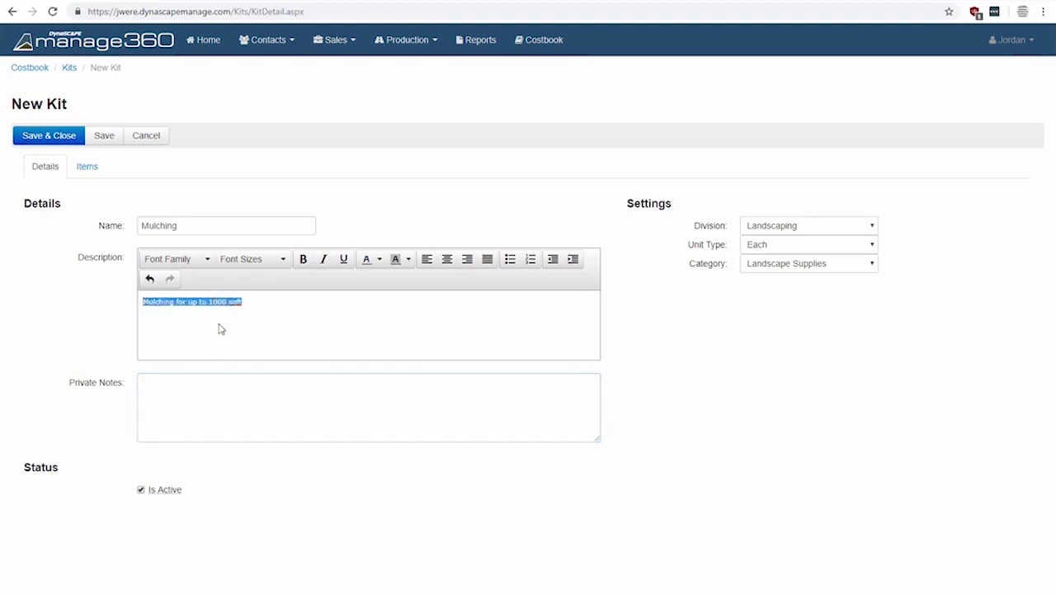
{"action": "key", "text": "ctrl+x"}
{"action": "left_click", "coordinate": [224, 388]}
{"action": "key", "text": "ctrl+v"}
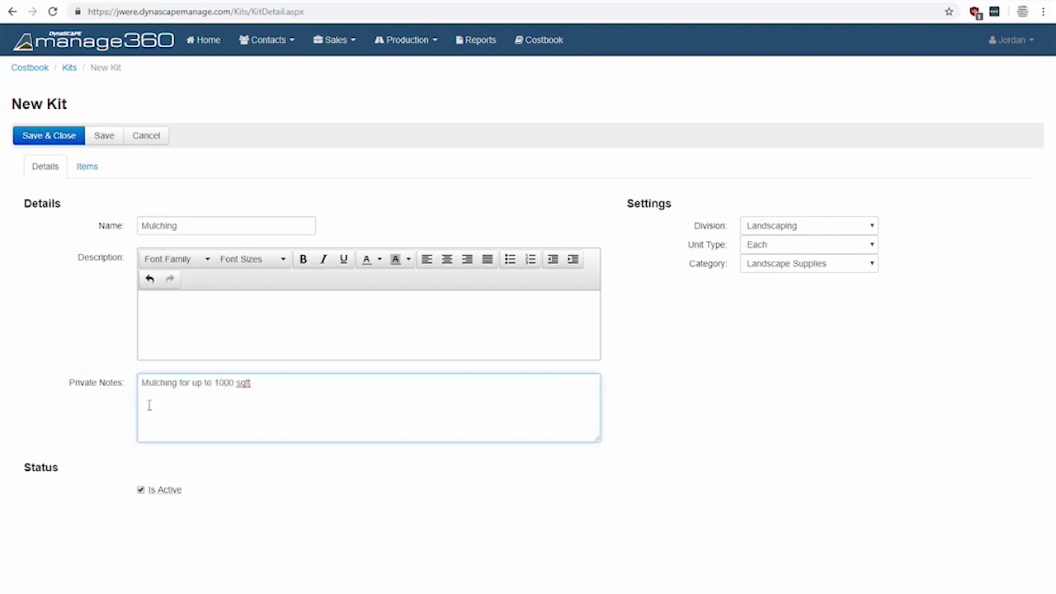
{"action": "left_click_drag", "start_coordinate": [264, 382], "coordinate": [141, 382]}
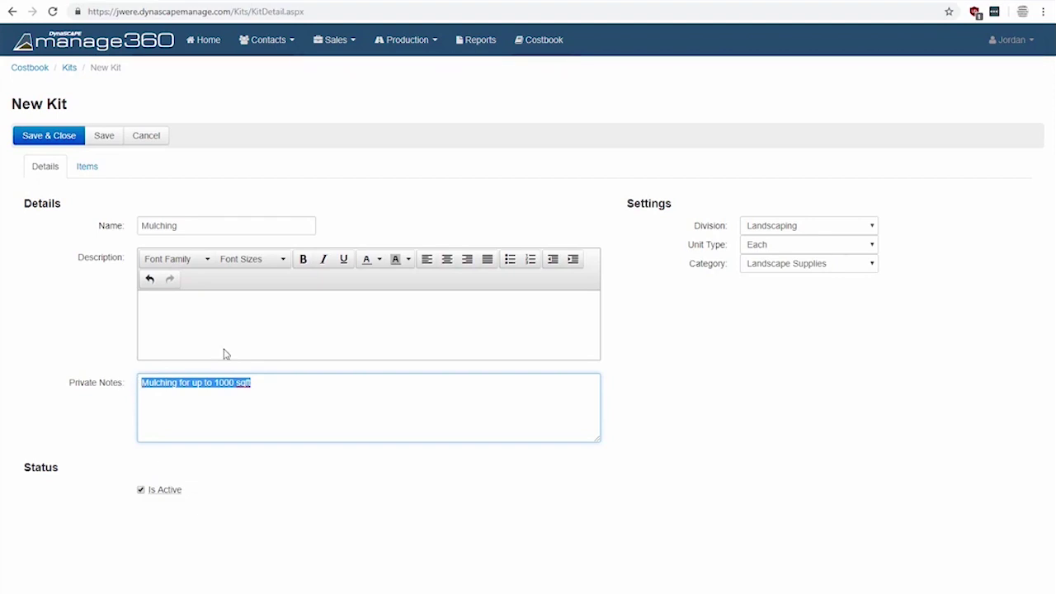
{"action": "left_click", "coordinate": [245, 382]}
{"action": "left_click_drag", "start_coordinate": [214, 384], "coordinate": [250, 385]}
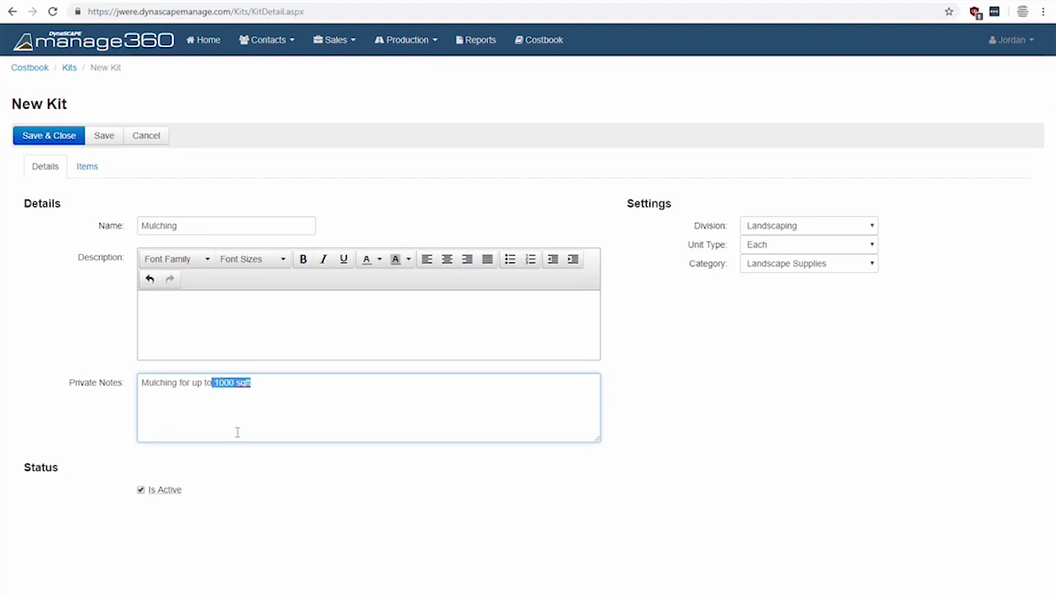
{"action": "left_click", "coordinate": [260, 388]}
{"action": "left_click", "coordinate": [201, 227]}
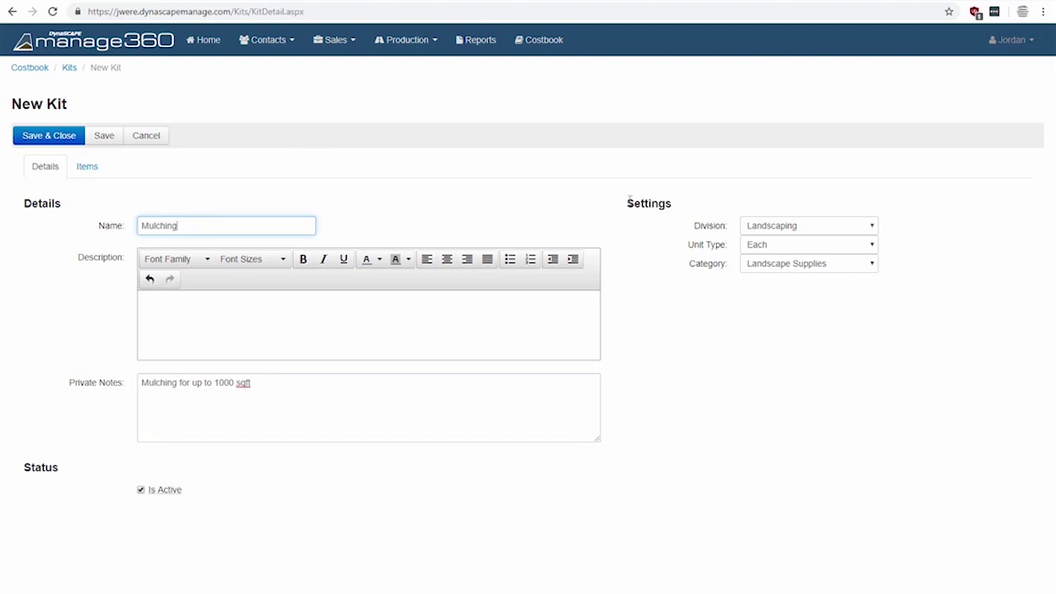
{"action": "left_click_drag", "start_coordinate": [627, 202], "coordinate": [689, 206]}
{"action": "left_click", "coordinate": [690, 206]}
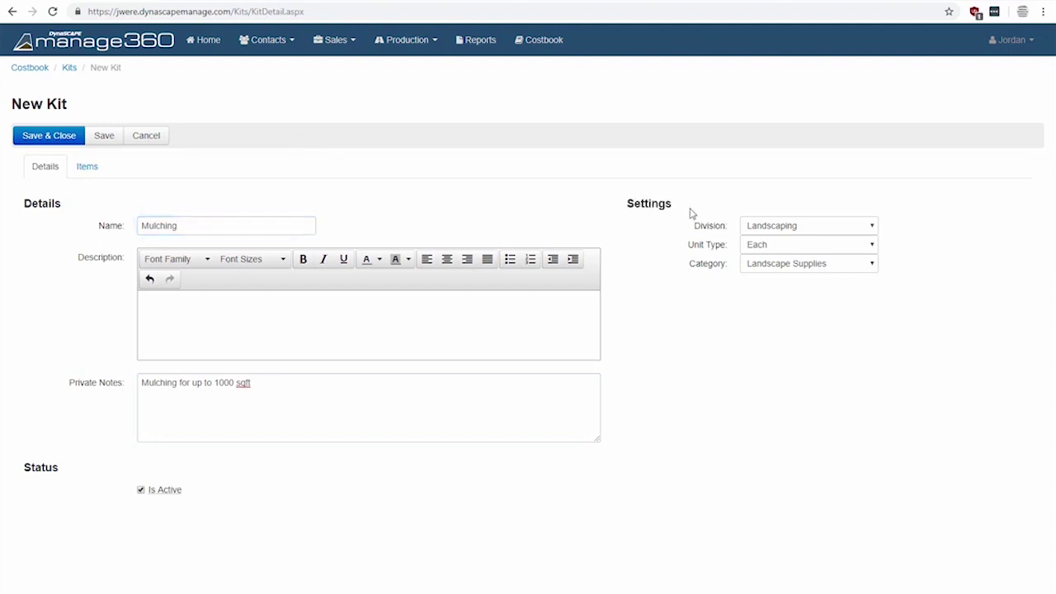
Examine the Division options available for the kit without choosing a different one
{"action": "left_click", "coordinate": [812, 229]}
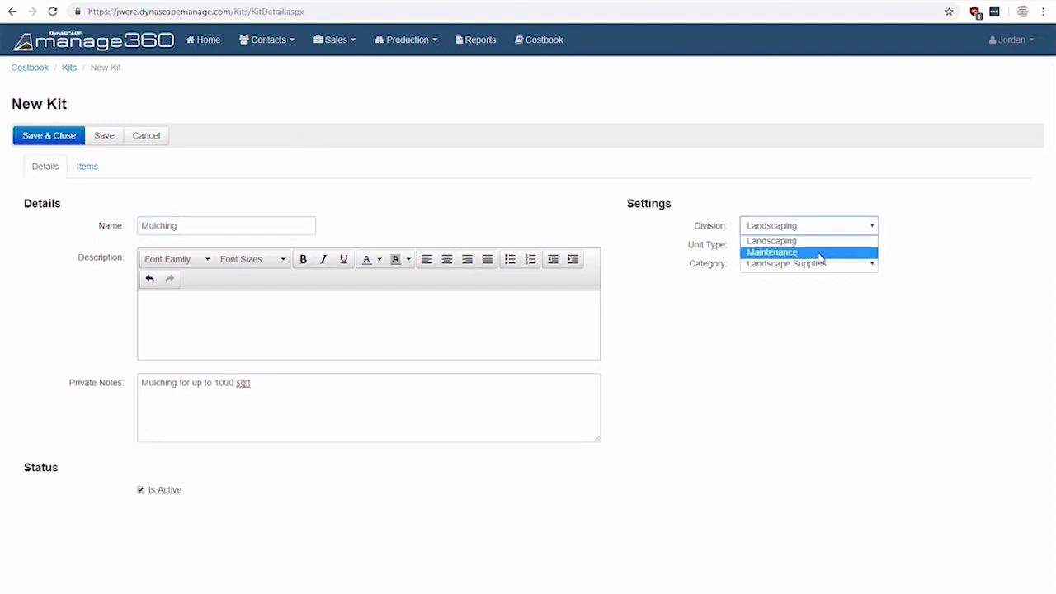
{"action": "left_click", "coordinate": [834, 206]}
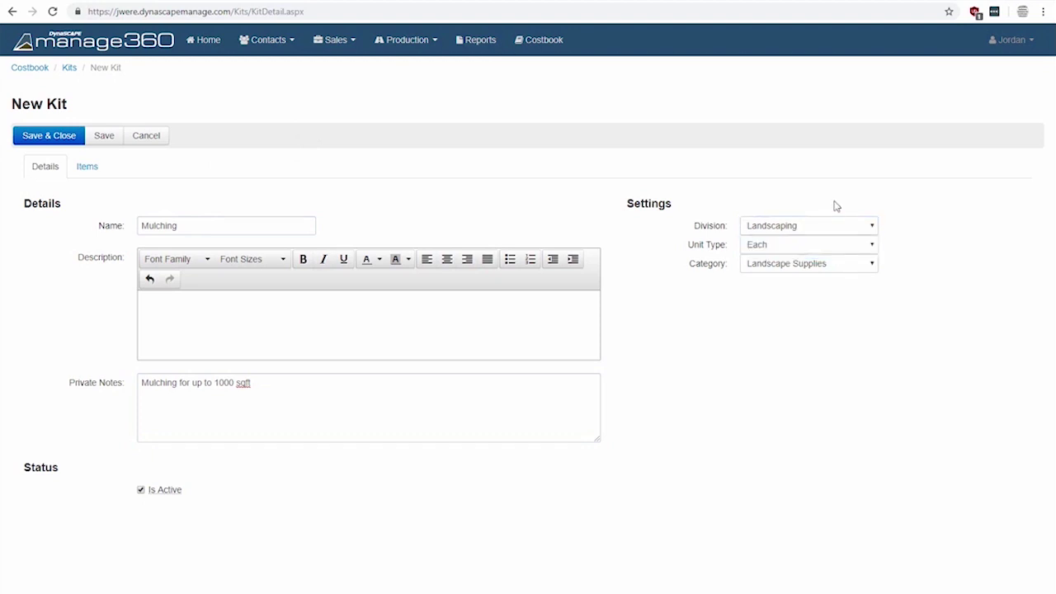
{"action": "left_click", "coordinate": [829, 228]}
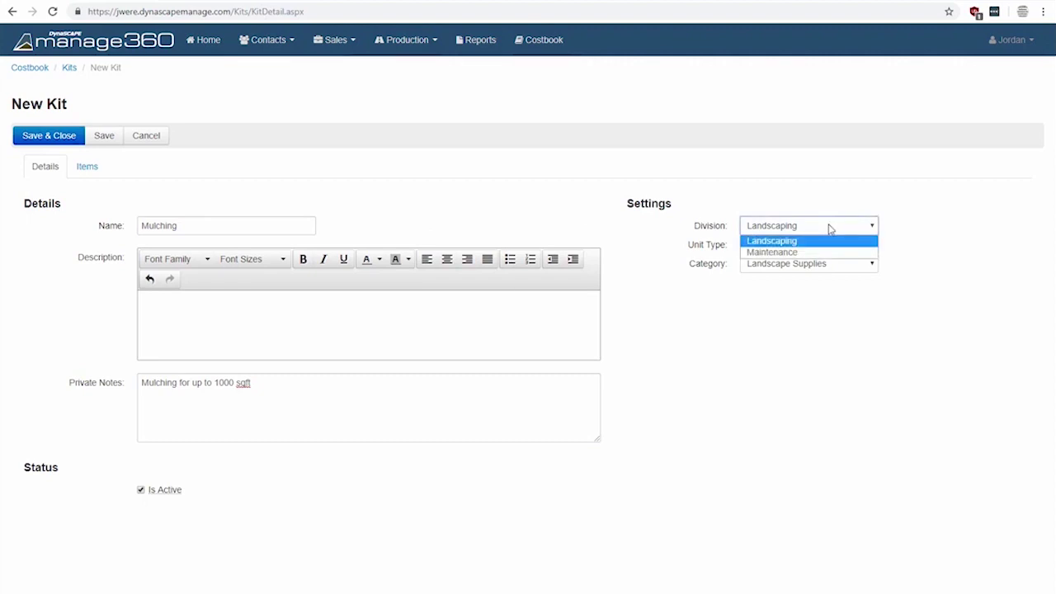
{"action": "left_click", "coordinate": [883, 183]}
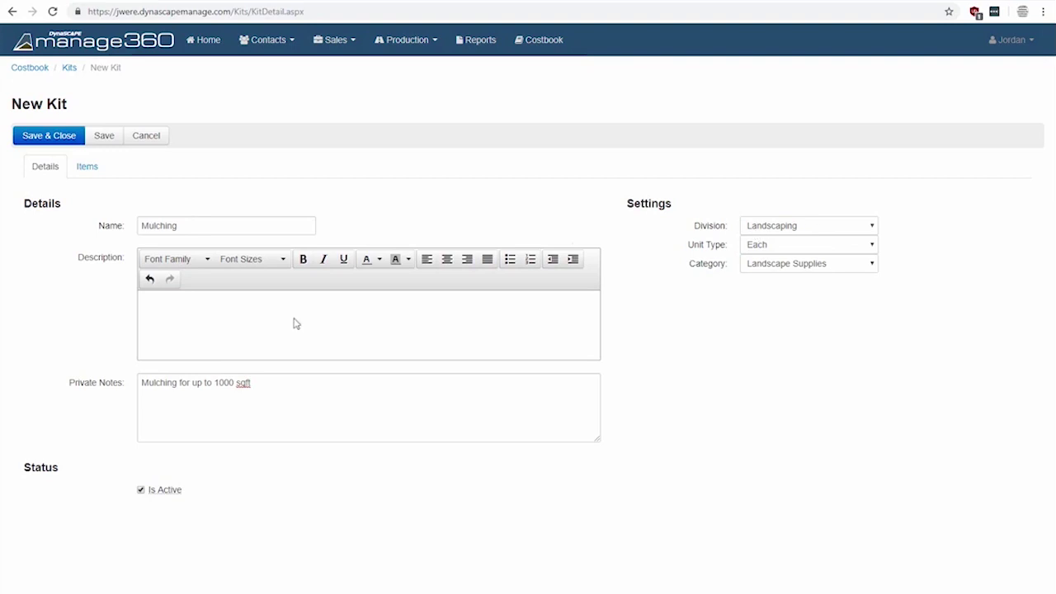
{"action": "left_click", "coordinate": [838, 231]}
{"action": "left_click", "coordinate": [836, 164]}
{"action": "left_click", "coordinate": [801, 228]}
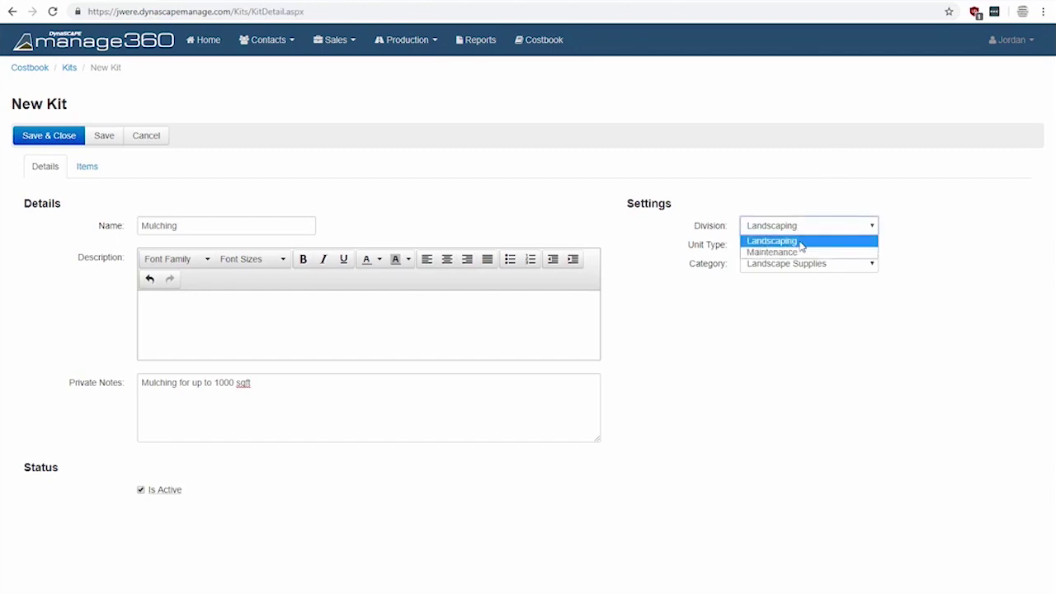
{"action": "left_click", "coordinate": [796, 213]}
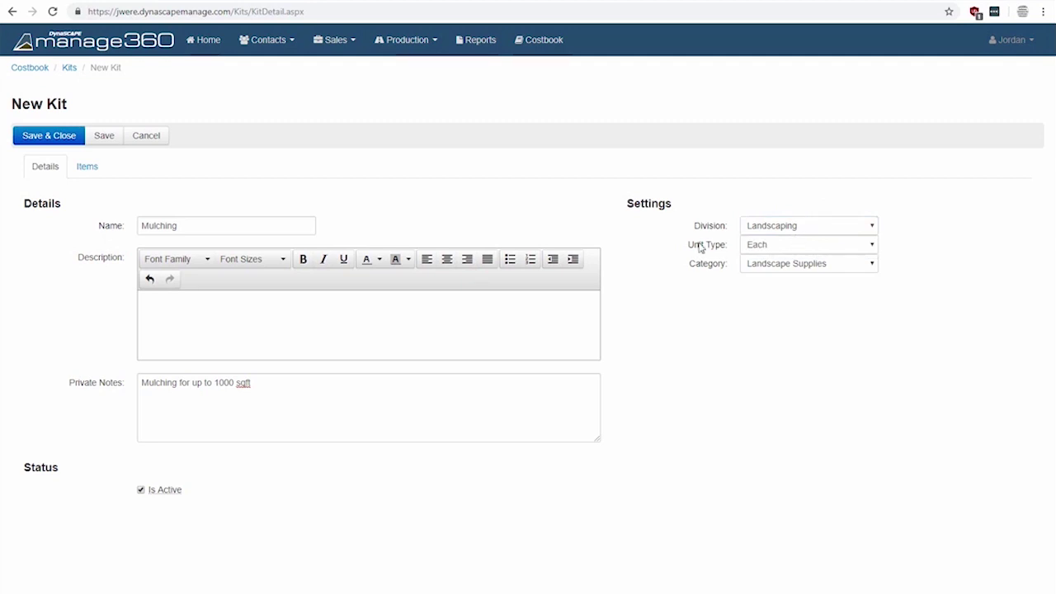
Set the kit's unit type to Sq. Feet
{"action": "left_click_drag", "start_coordinate": [690, 246], "coordinate": [728, 254]}
{"action": "left_click", "coordinate": [773, 247]}
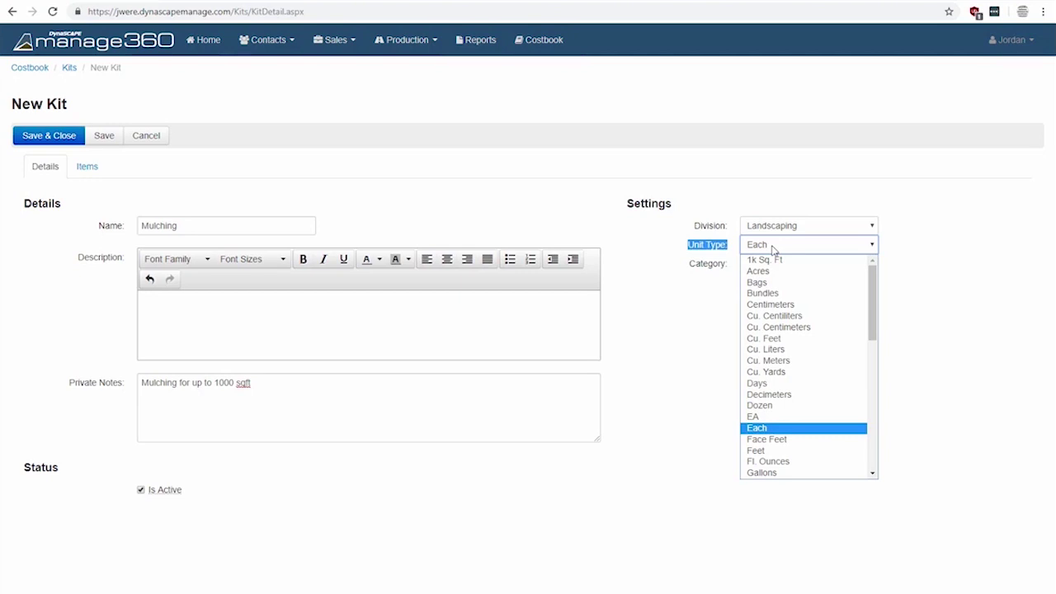
{"action": "key", "text": "s"}
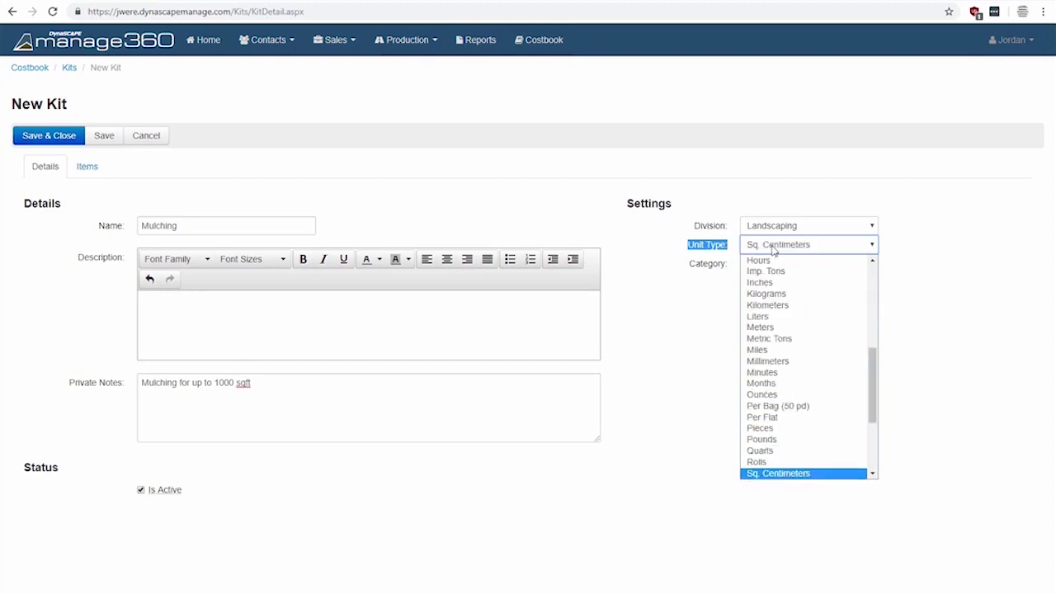
{"action": "left_click", "coordinate": [873, 476]}
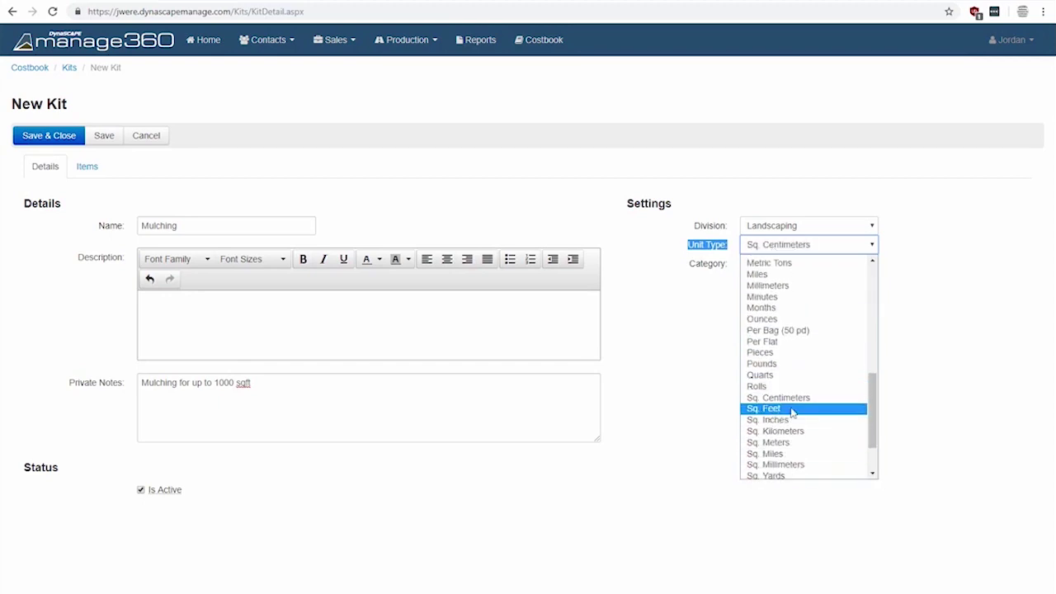
{"action": "left_click", "coordinate": [792, 410]}
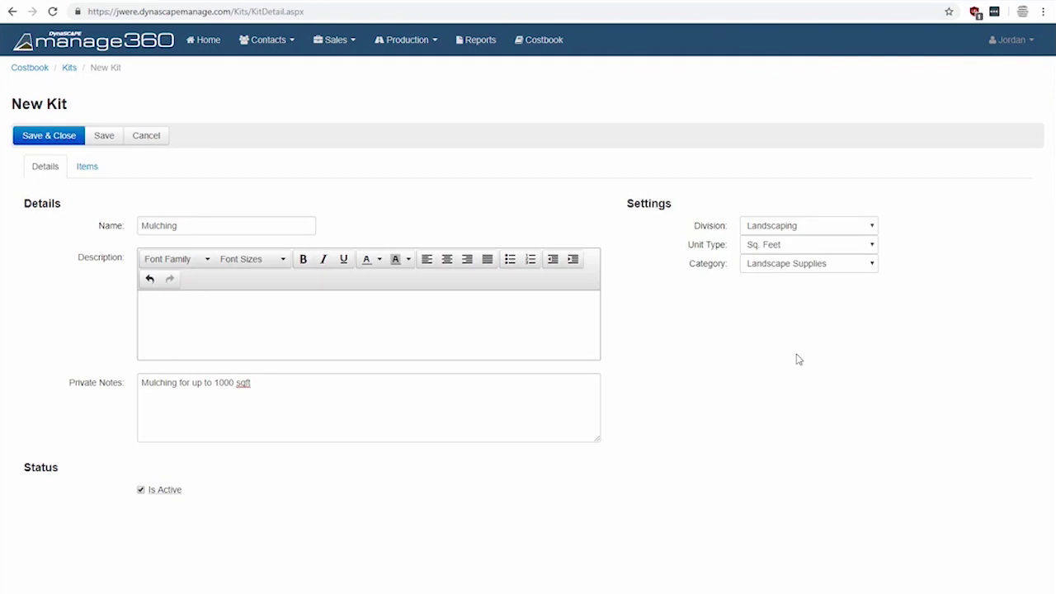
View the Kit Categories in the application settings and the form for adding a new category, then cancel the form
{"action": "left_click", "coordinate": [802, 264]}
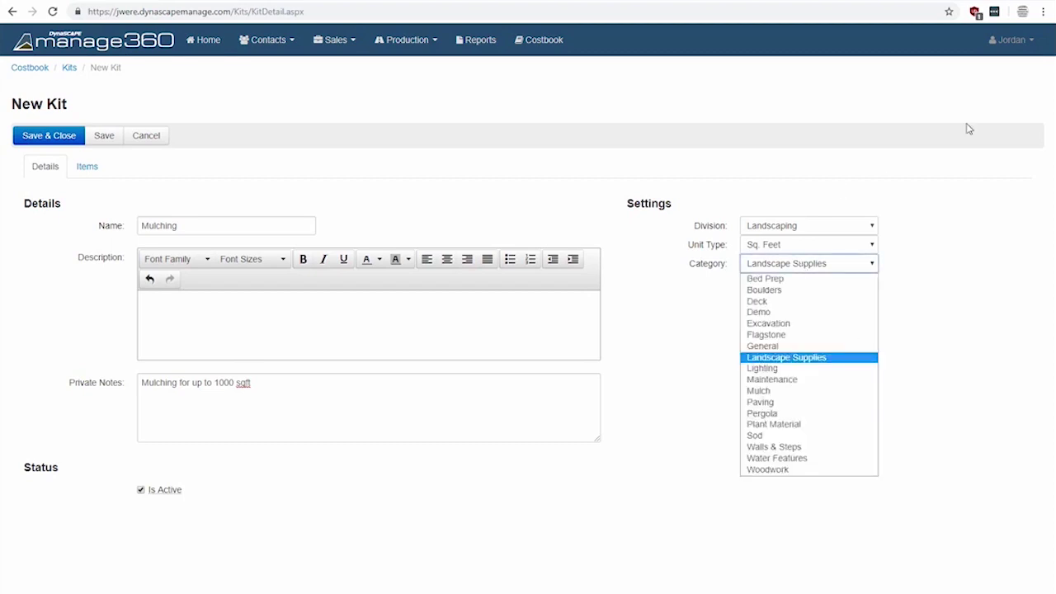
{"action": "left_click", "coordinate": [1014, 41]}
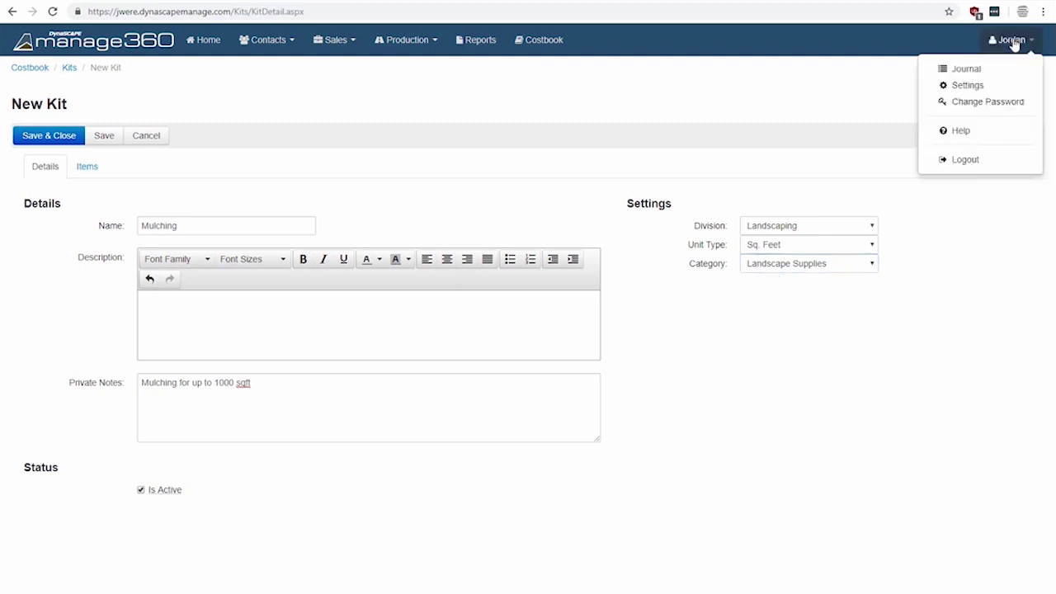
{"action": "left_click", "coordinate": [987, 88]}
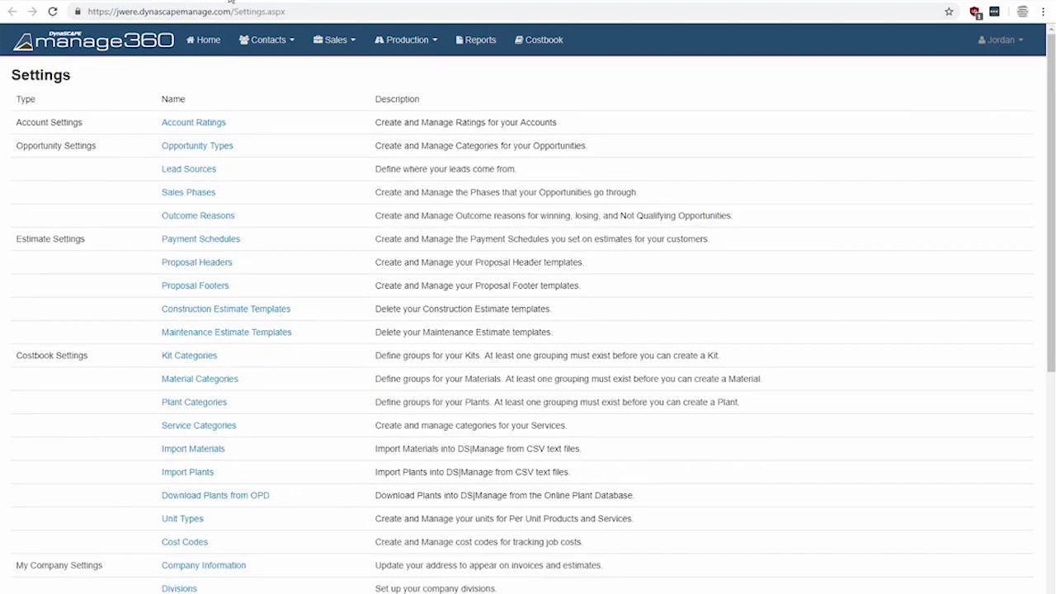
{"action": "left_click", "coordinate": [191, 360]}
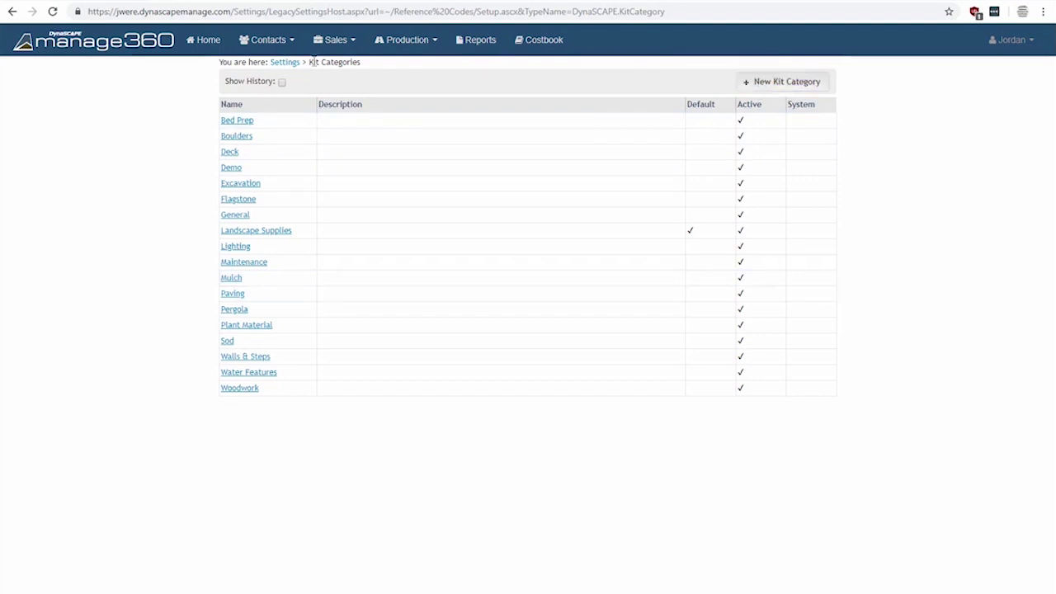
{"action": "left_click", "coordinate": [763, 84]}
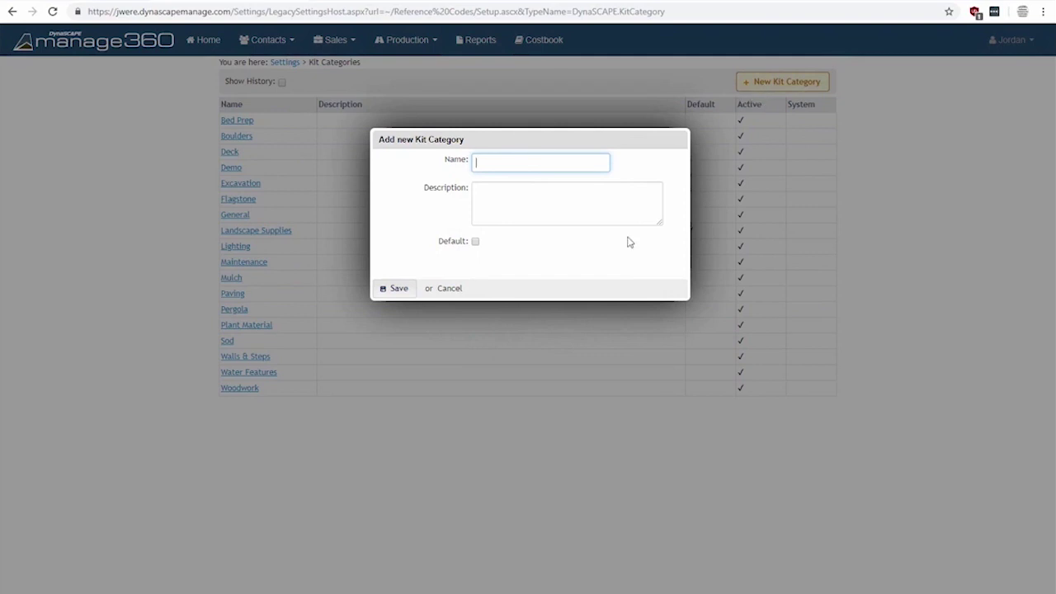
{"action": "left_click", "coordinate": [450, 290]}
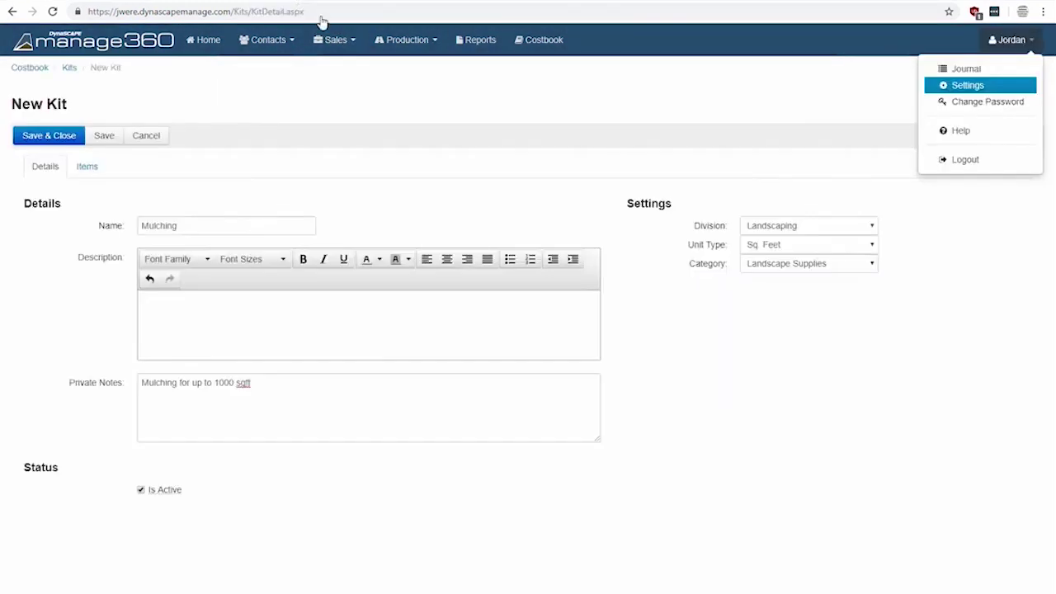
Return to the new Mulching kit and set its category to Mulch
{"action": "left_click", "coordinate": [835, 267]}
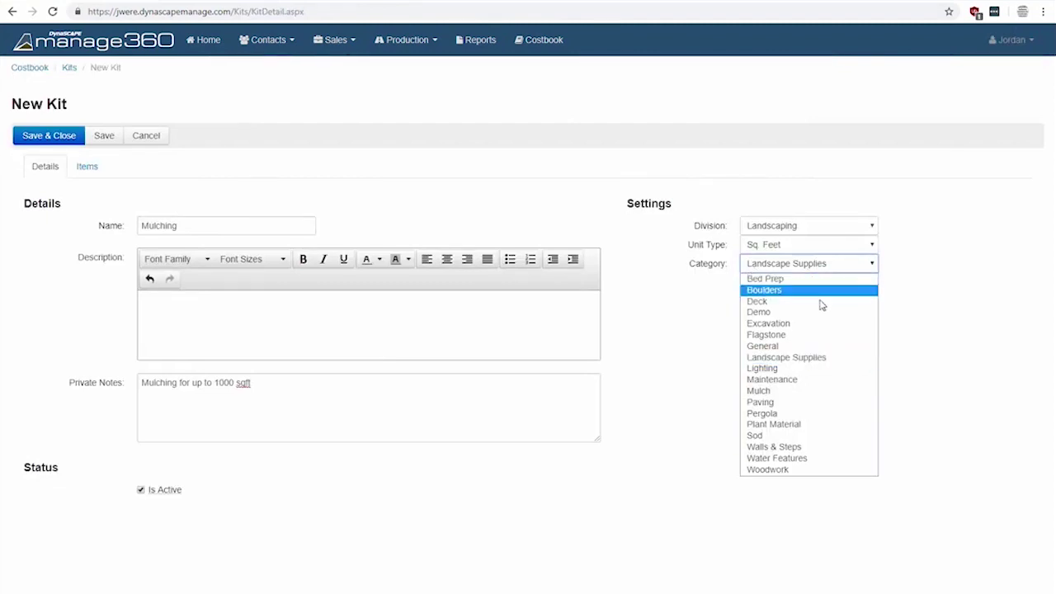
{"action": "left_click", "coordinate": [767, 391]}
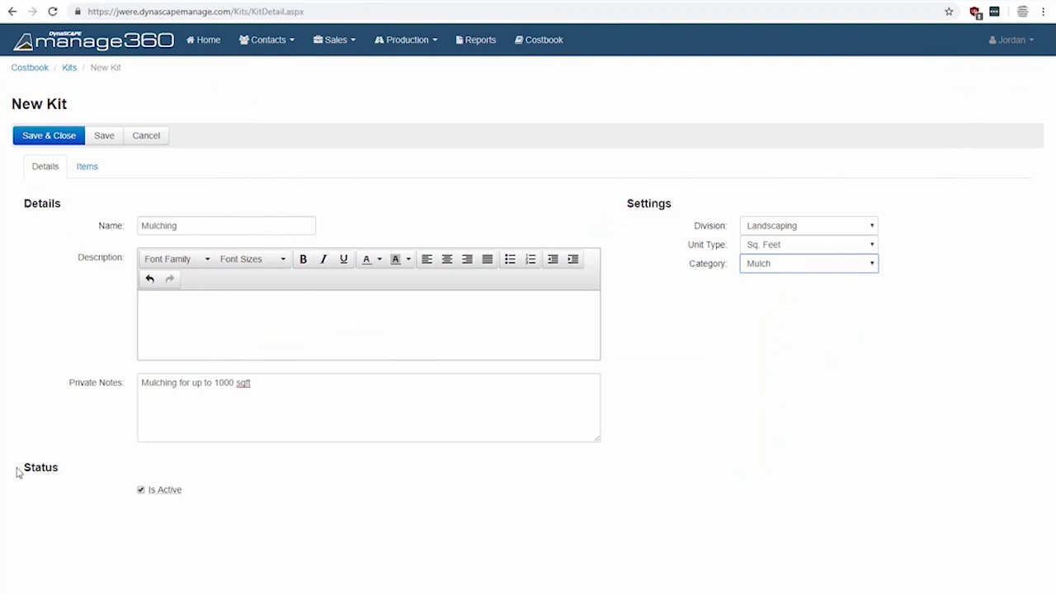
Turn off the Is Active status of the Mulching kit
{"action": "left_click_drag", "start_coordinate": [22, 471], "coordinate": [124, 482]}
{"action": "left_click", "coordinate": [196, 478]}
{"action": "right_click", "coordinate": [137, 512]}
{"action": "key", "text": "Escape"}
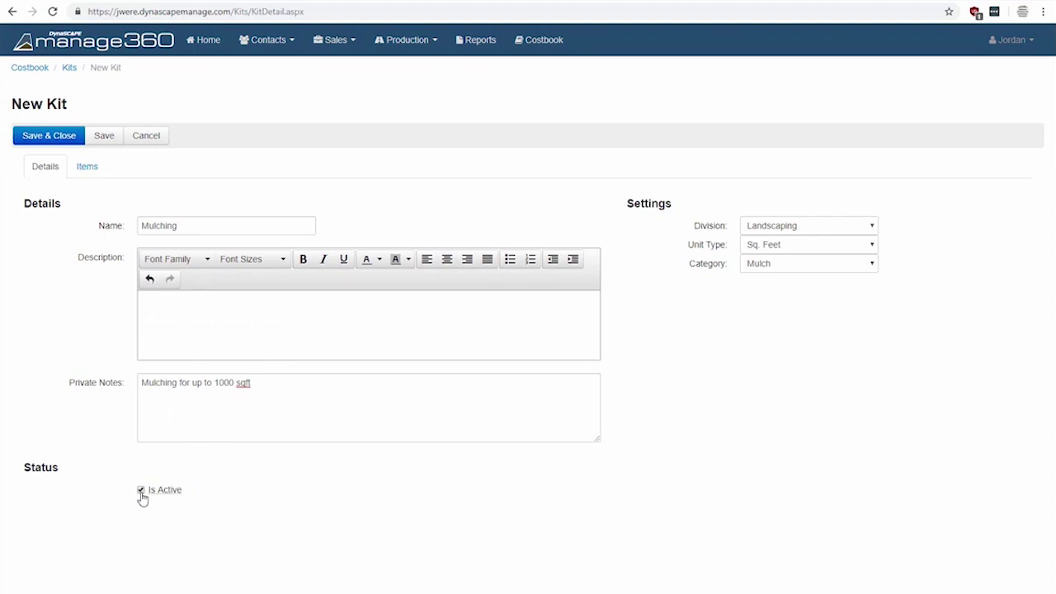
{"action": "left_click", "coordinate": [140, 491]}
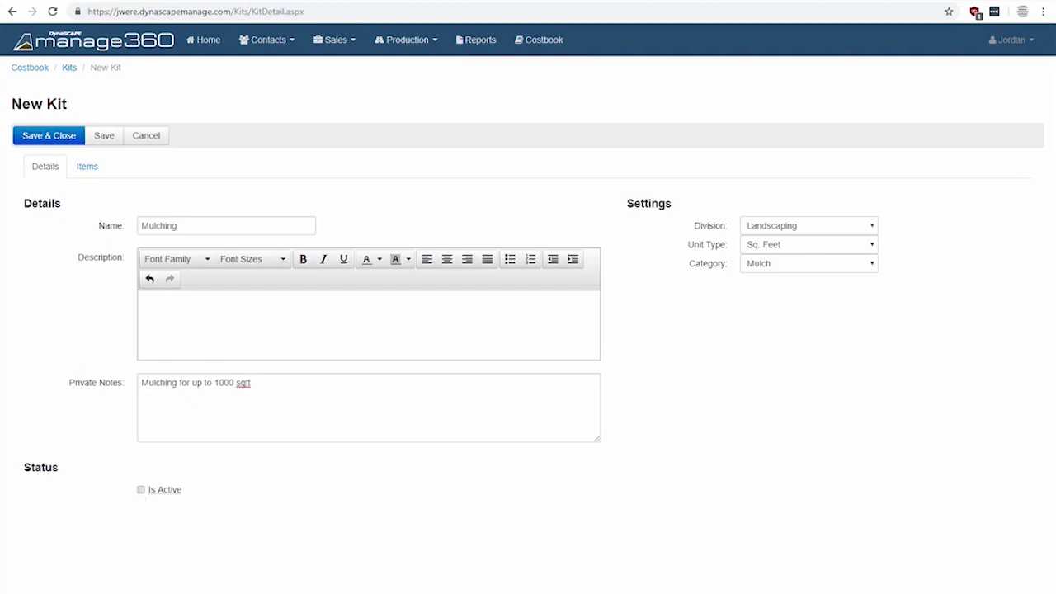
Turn the Mulching kit's Is Active status back on
{"action": "left_click", "coordinate": [141, 490]}
View the Kits list filtered to include inactive items, with all divisions and categories
{"action": "left_click", "coordinate": [69, 69]}
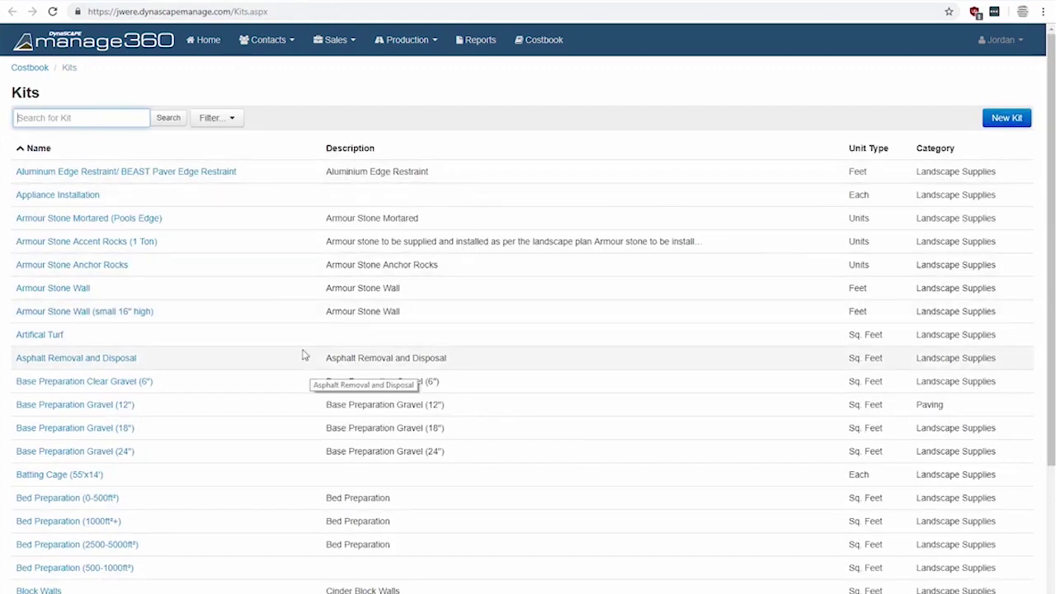
{"action": "left_click", "coordinate": [231, 120]}
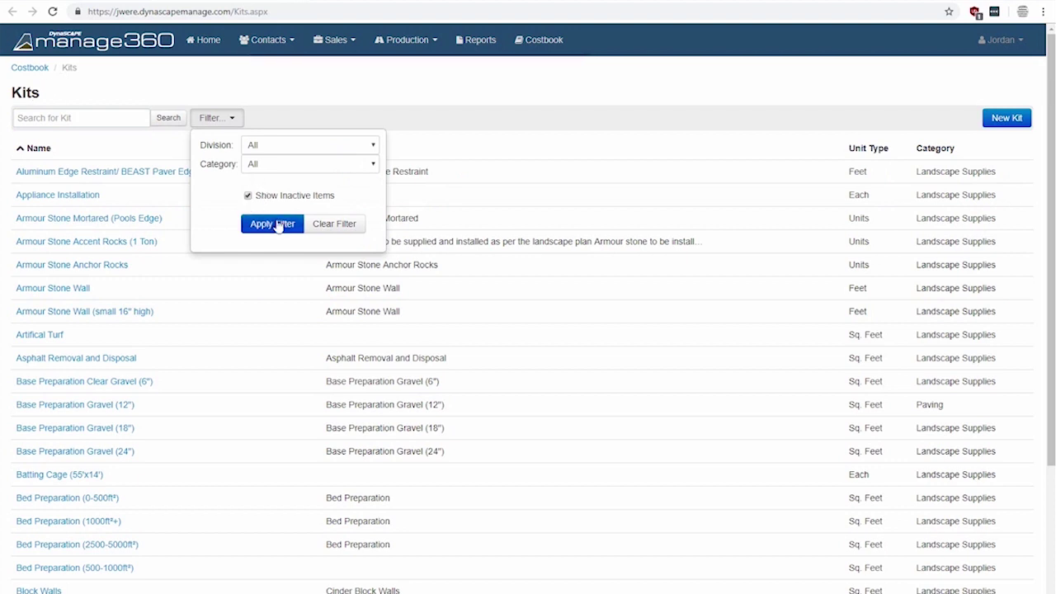
{"action": "left_click", "coordinate": [276, 225]}
{"action": "scroll", "coordinate": [271, 293], "scroll_direction": "down", "scroll_amount": 3}
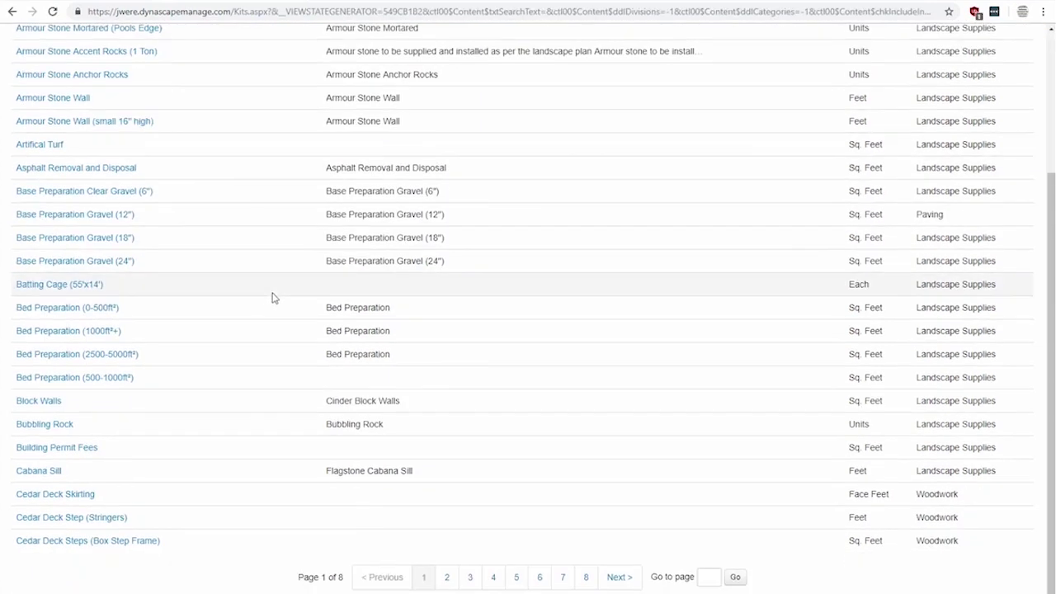
{"action": "scroll", "coordinate": [272, 297], "scroll_direction": "up", "scroll_amount": 3}
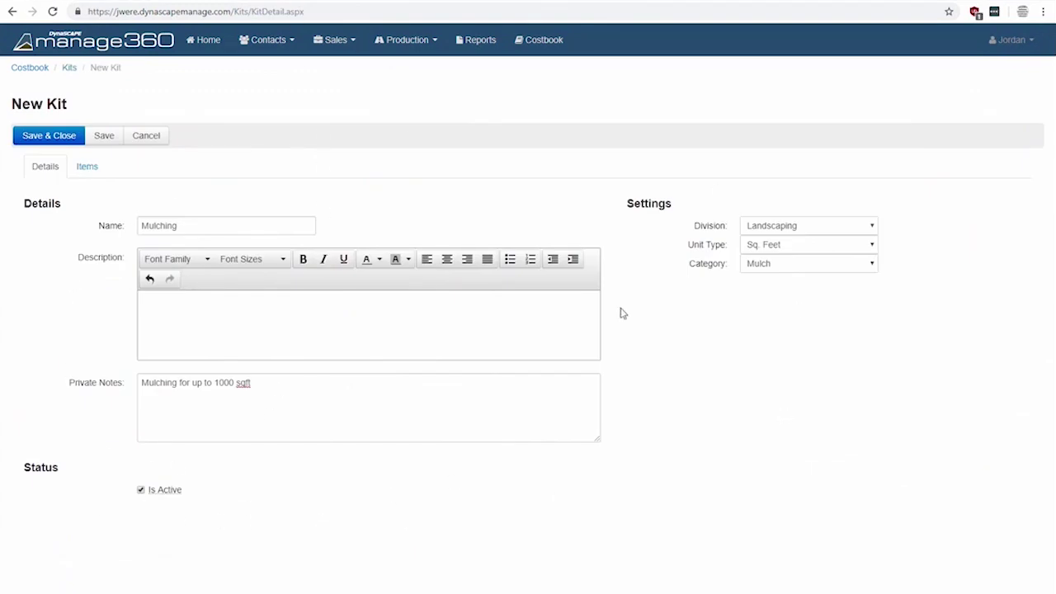
Save the new Mulching kit and open its list of items
{"action": "left_click", "coordinate": [80, 168]}
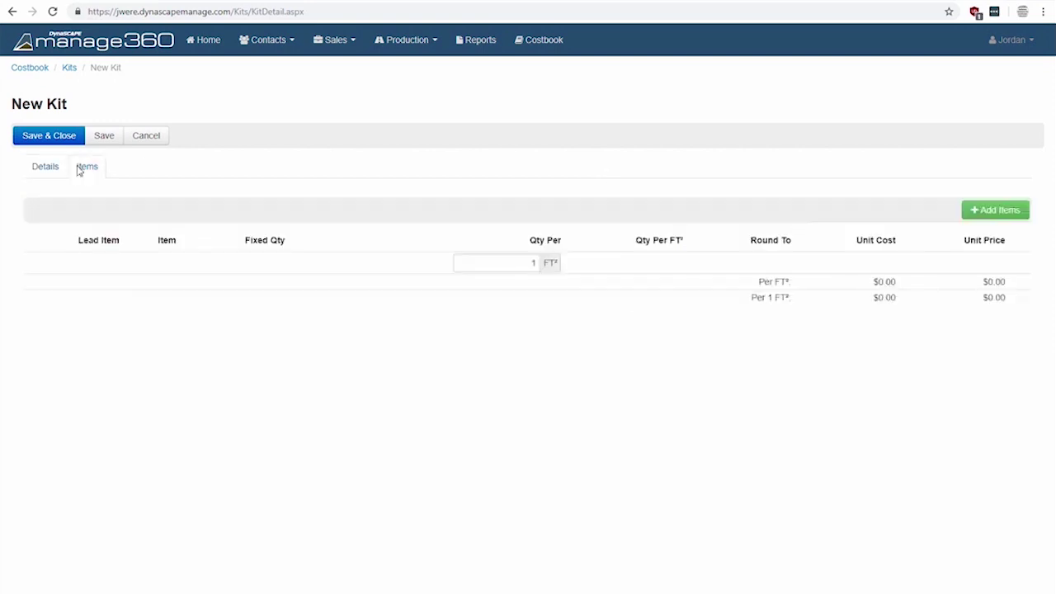
{"action": "left_click", "coordinate": [113, 137]}
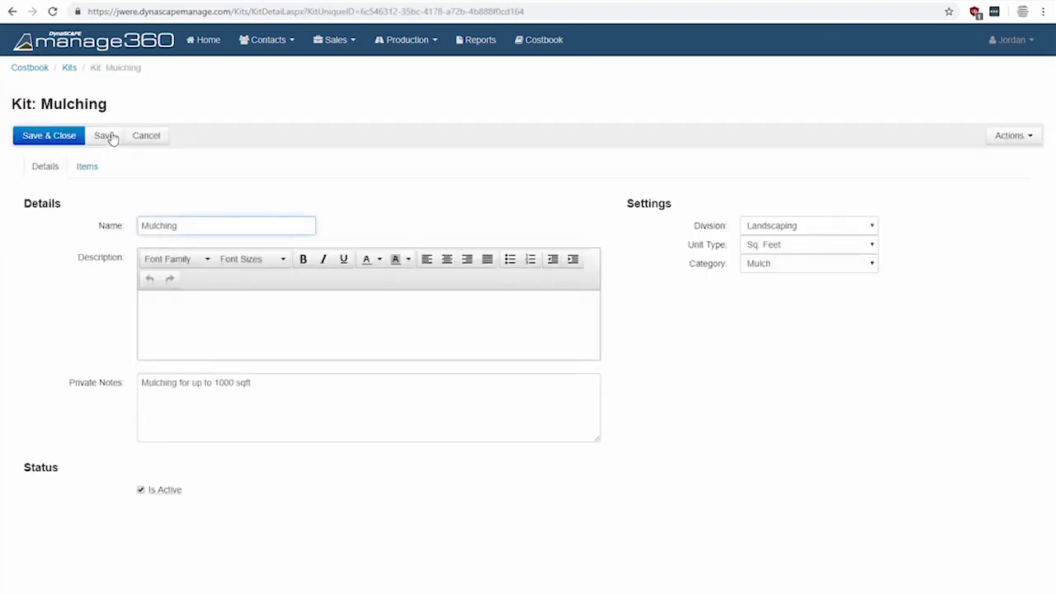
{"action": "left_click", "coordinate": [101, 167]}
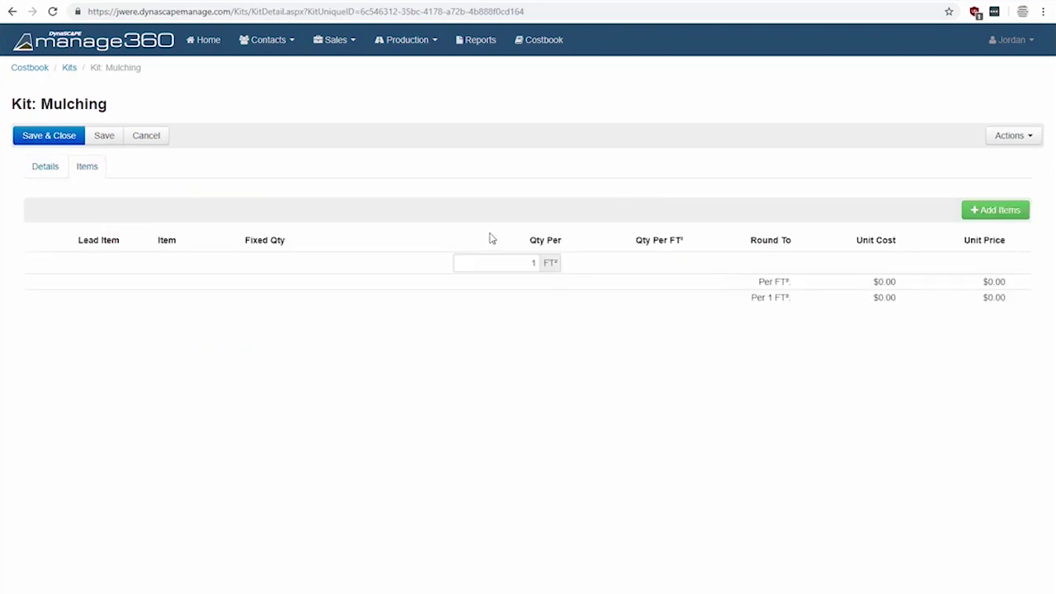
Set the Mulching kit's Qty Per base quantity to 500 FT²
{"action": "left_click", "coordinate": [502, 262]}
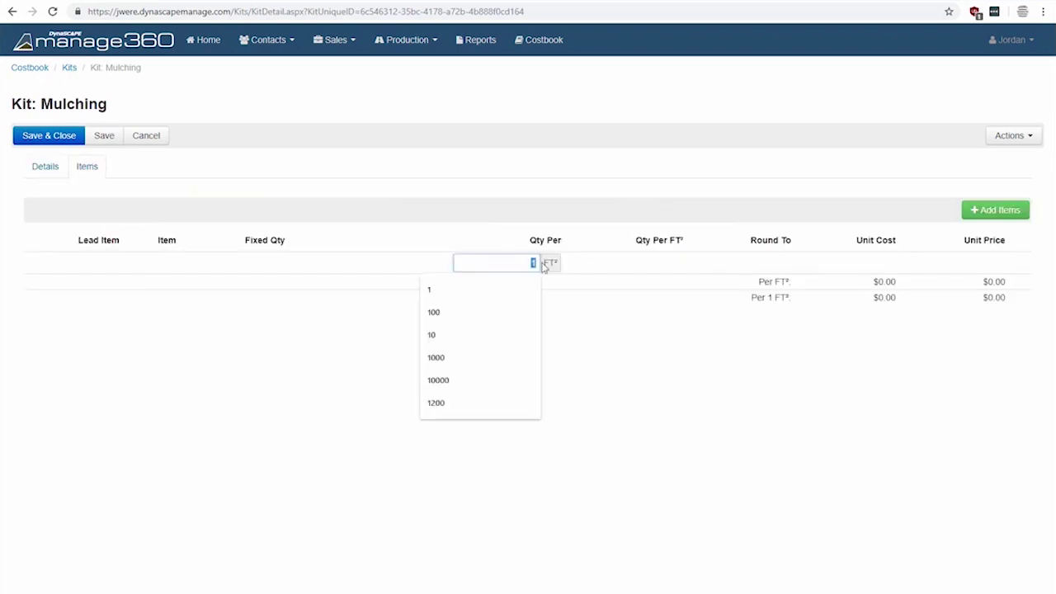
{"action": "left_click", "coordinate": [589, 271]}
{"action": "type", "text": "500"}
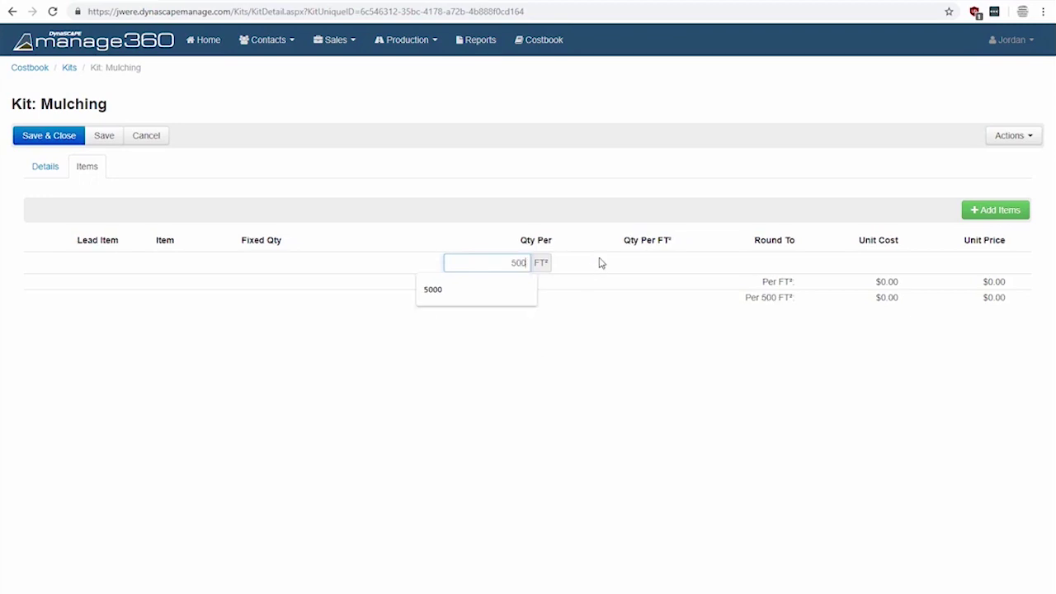
{"action": "left_click", "coordinate": [487, 262]}
{"action": "left_click", "coordinate": [594, 263]}
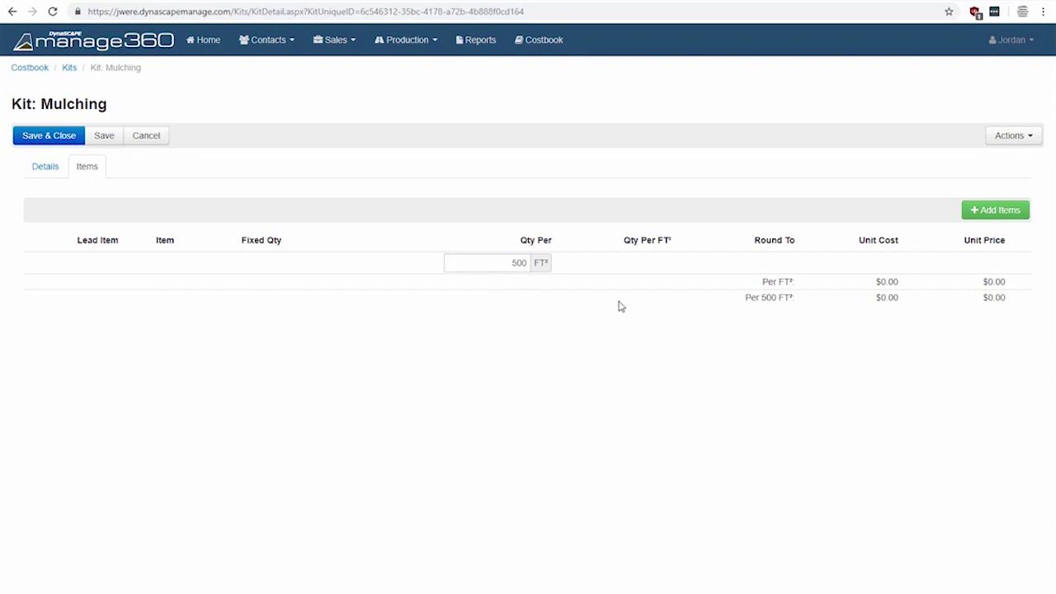
Try a Qty Per base quantity of 1 FT² for the kit, and restore it to 500 FT²
{"action": "left_click", "coordinate": [543, 268]}
{"action": "type", "text": "1"}
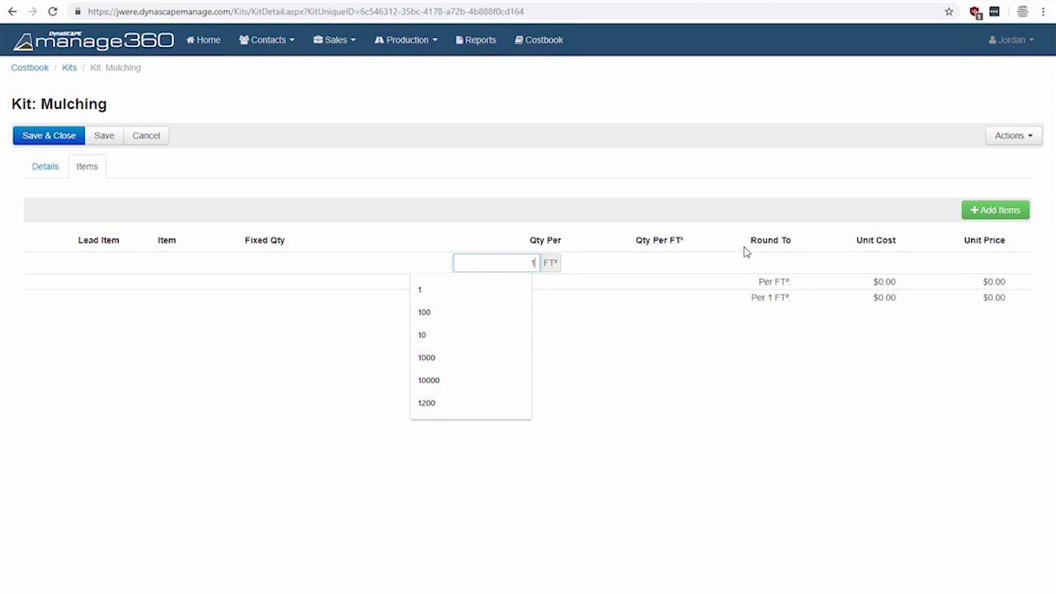
{"action": "type", "text": "00"}
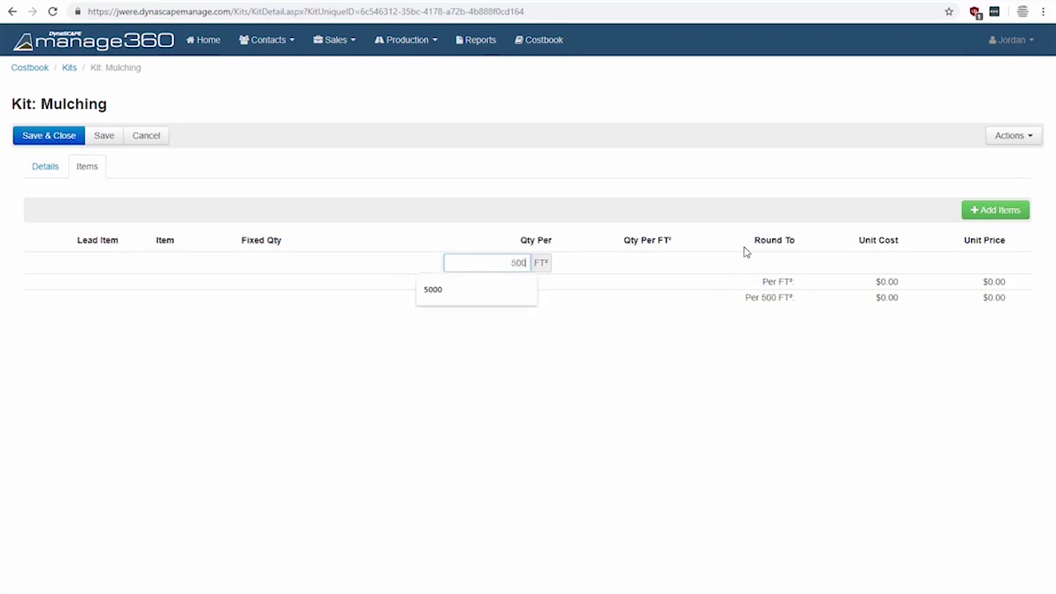
{"action": "left_click", "coordinate": [745, 251]}
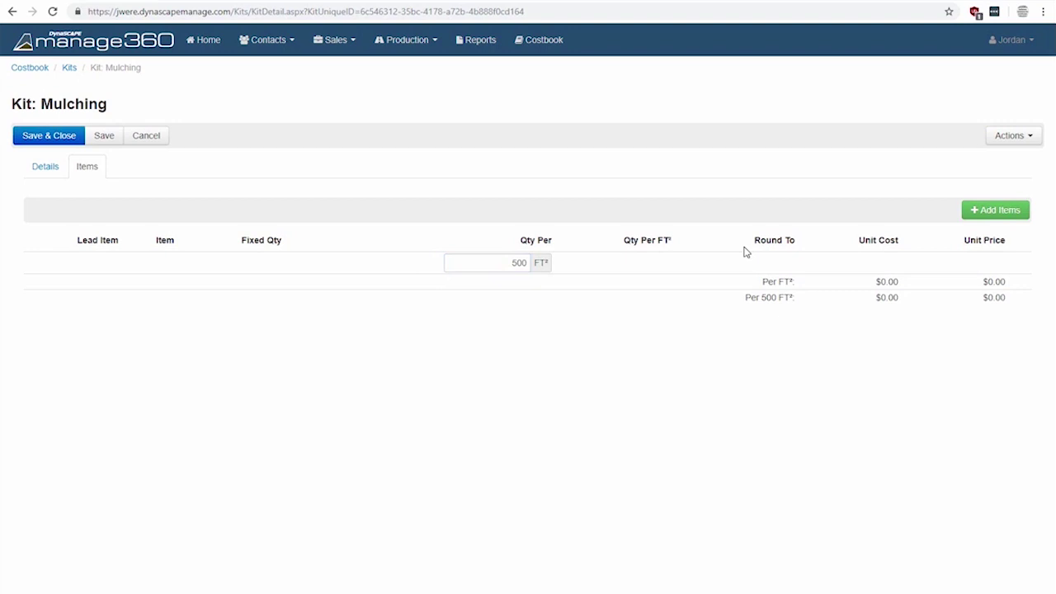
{"action": "double_click", "coordinate": [506, 261]}
{"action": "left_click", "coordinate": [609, 263]}
{"action": "left_click", "coordinate": [509, 265]}
{"action": "left_click", "coordinate": [583, 395]}
{"action": "left_click", "coordinate": [504, 264]}
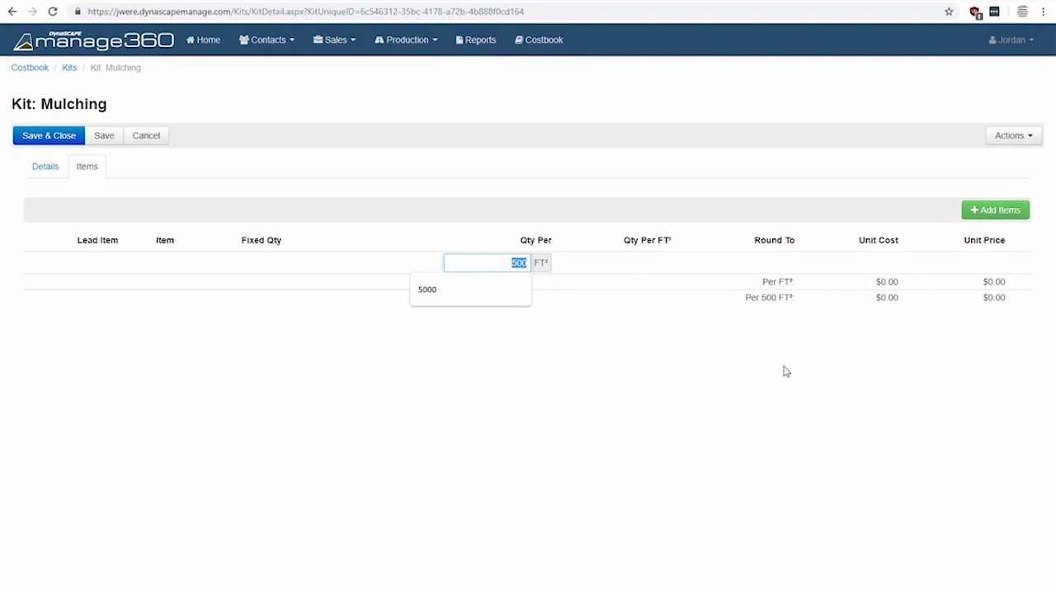
{"action": "left_click", "coordinate": [495, 262]}
{"action": "left_click_drag", "start_coordinate": [496, 262], "coordinate": [541, 262]}
Start adding items to the Mulching kit and search the materials for "mulch"
{"action": "left_click", "coordinate": [999, 211]}
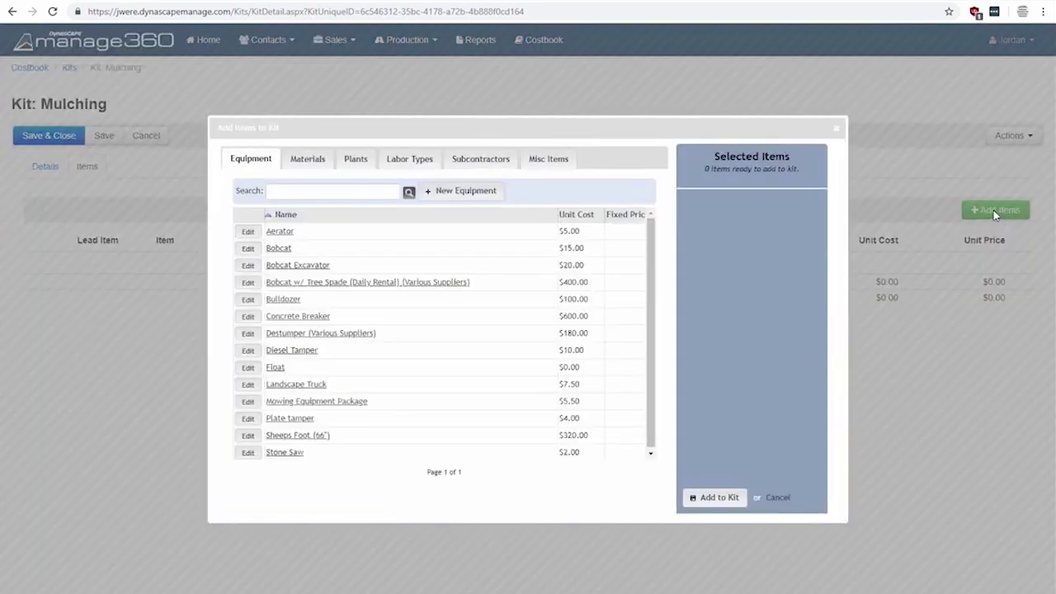
{"action": "left_click", "coordinate": [298, 159]}
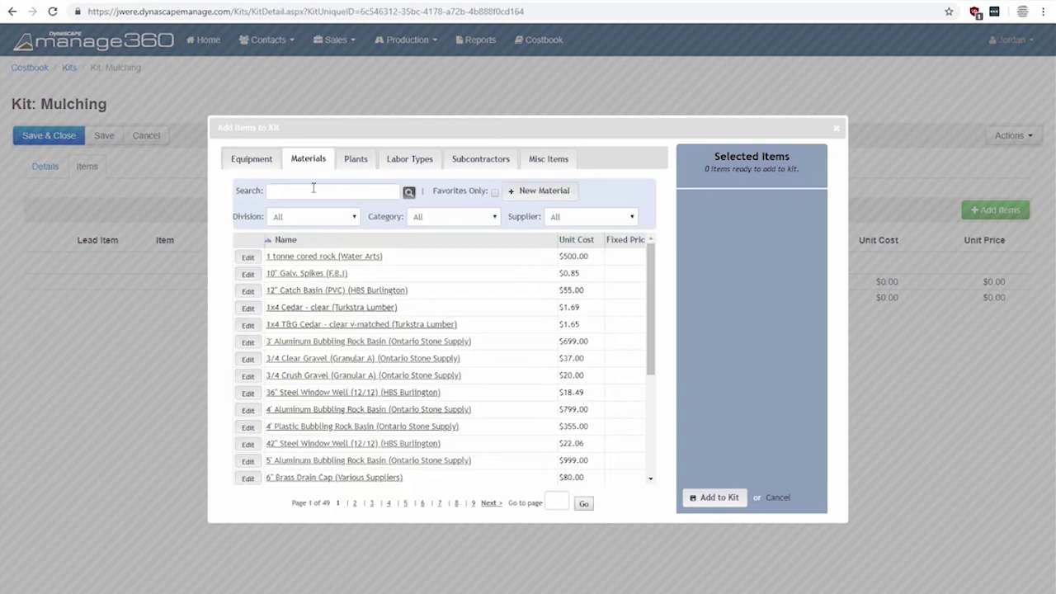
{"action": "left_click", "coordinate": [312, 190]}
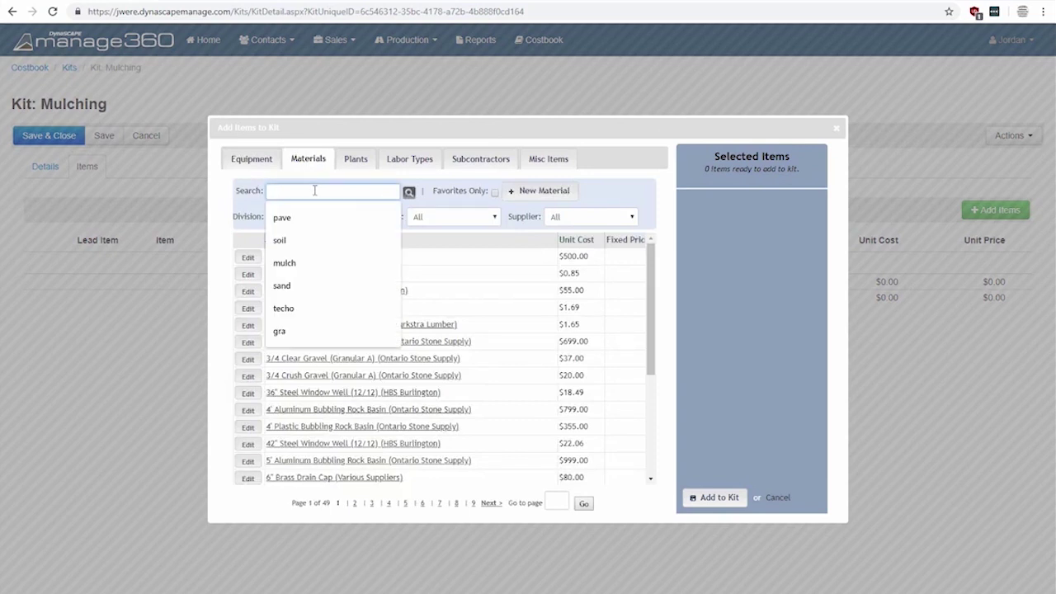
{"action": "type", "text": "mulch"}
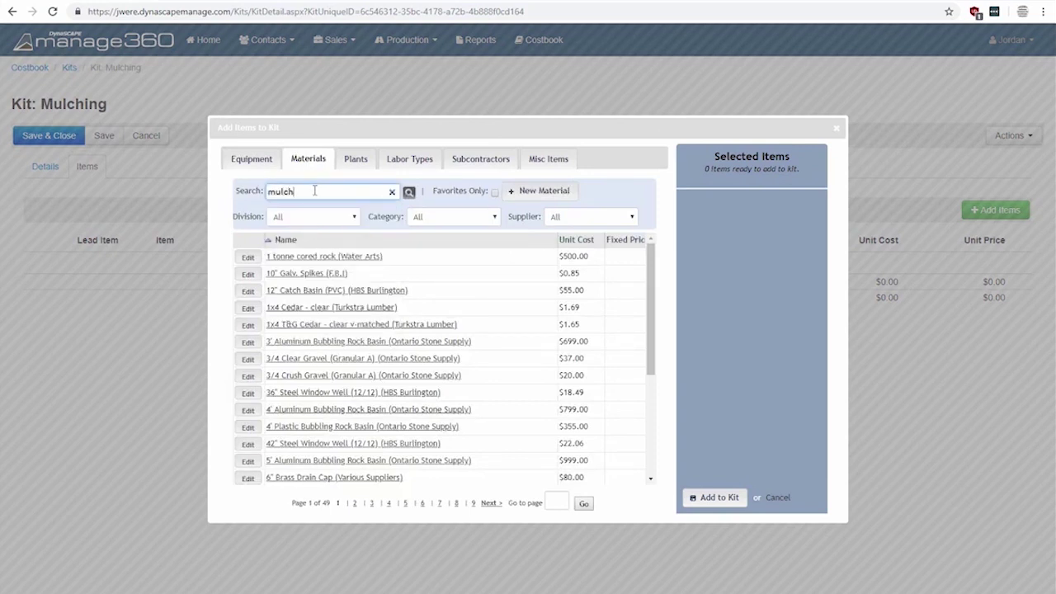
{"action": "key", "text": "Return"}
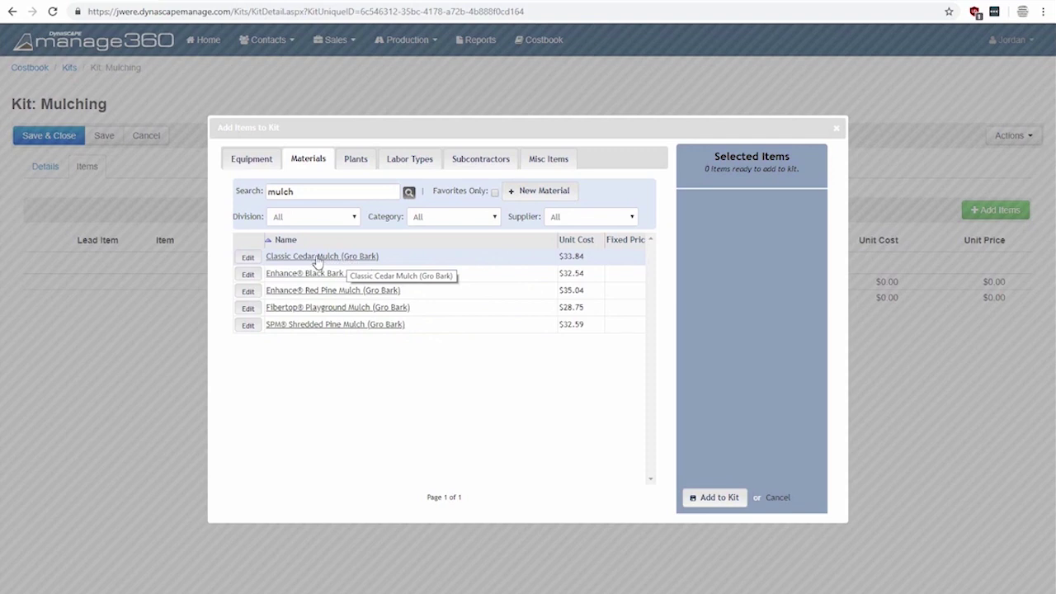
Choose Classic Cedar Mulch (Gro Bark) for the kit and set its quantity per 500 FT² to 5 Cu
{"action": "left_click", "coordinate": [345, 260]}
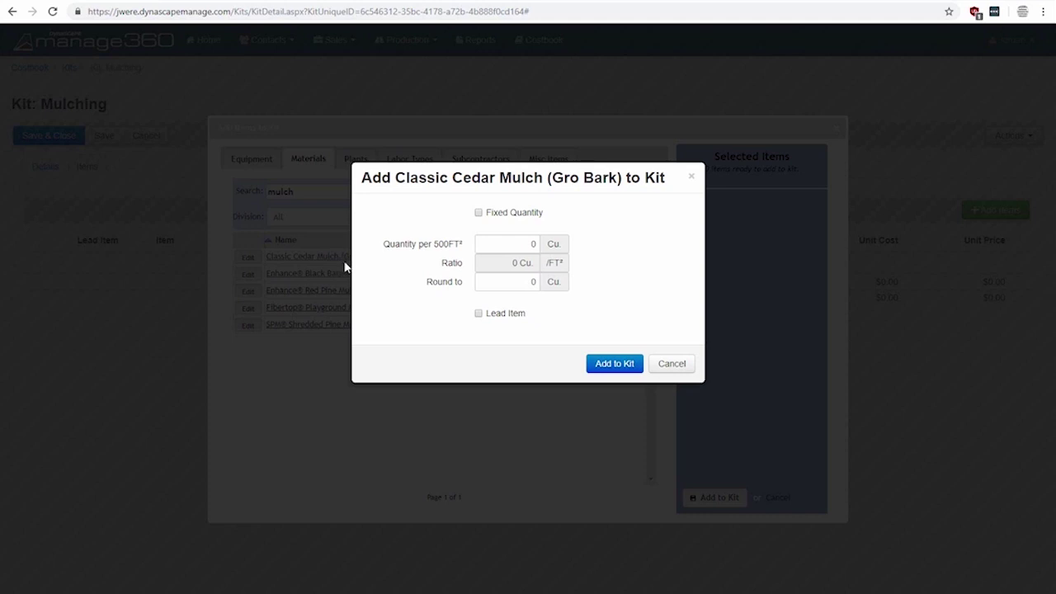
{"action": "left_click_drag", "start_coordinate": [423, 244], "coordinate": [462, 249]}
{"action": "left_click", "coordinate": [511, 245]}
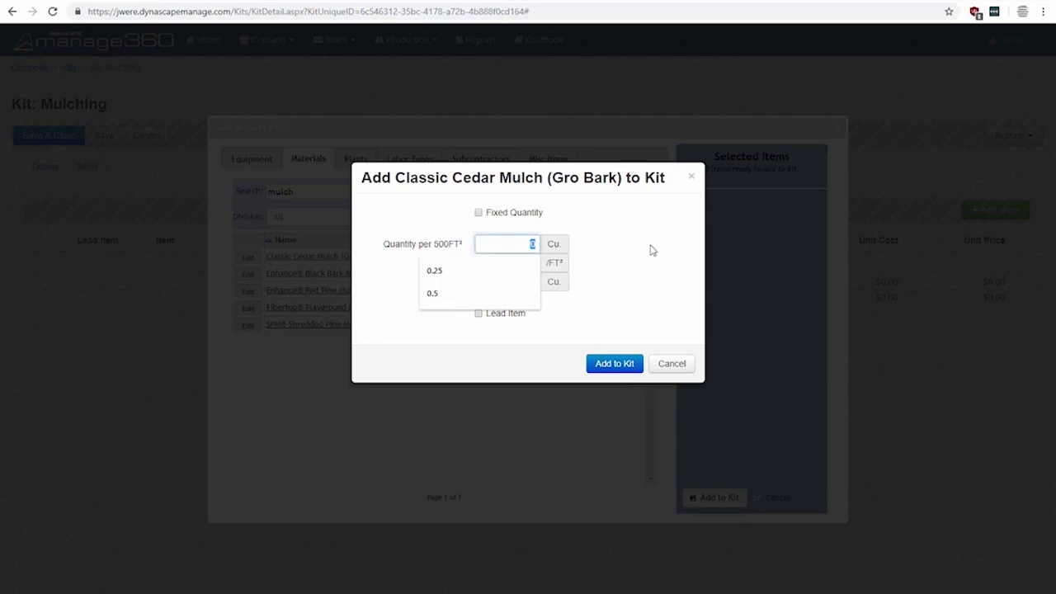
{"action": "type", "text": "5"}
{"action": "left_click", "coordinate": [648, 253]}
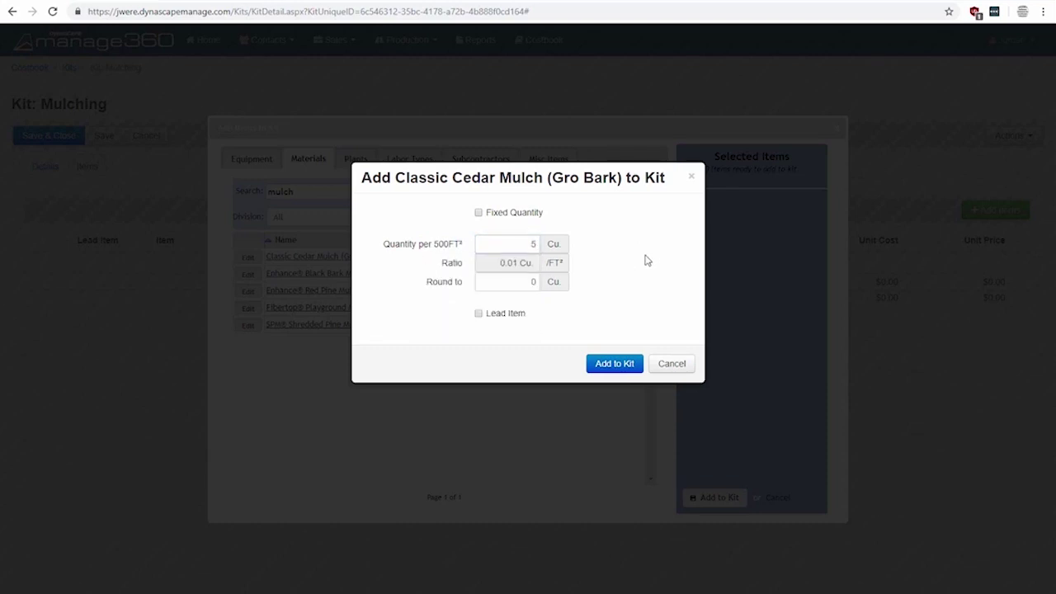
{"action": "left_click_drag", "start_coordinate": [499, 262], "coordinate": [564, 272]}
{"action": "left_click", "coordinate": [594, 294]}
Try Round to values of 1 Cu. and 0.5 Cu. for the Classic Cedar Mulch
{"action": "left_click", "coordinate": [517, 281]}
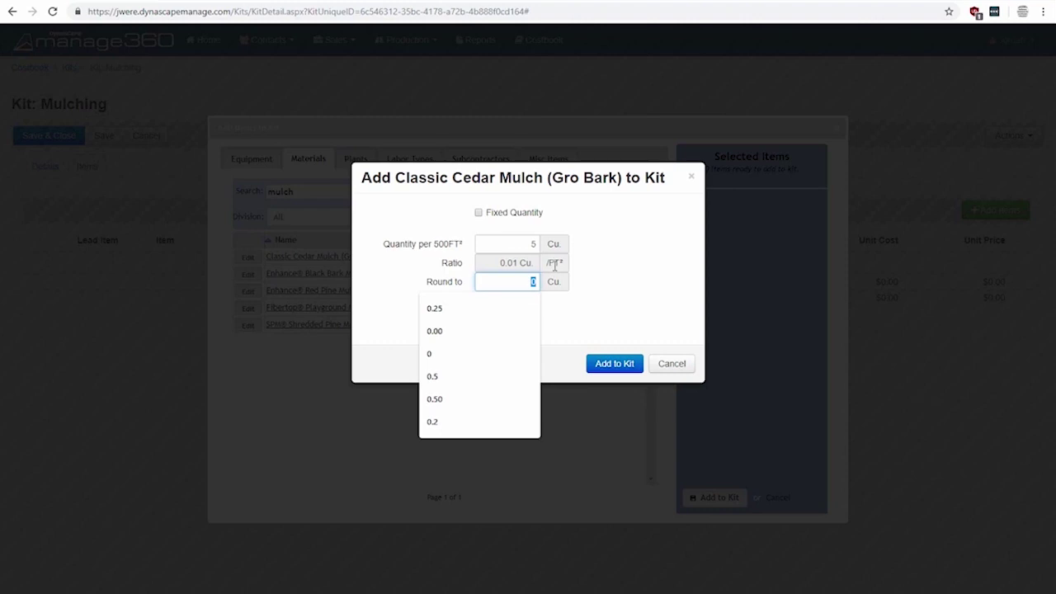
{"action": "left_click_drag", "start_coordinate": [504, 262], "coordinate": [537, 260]}
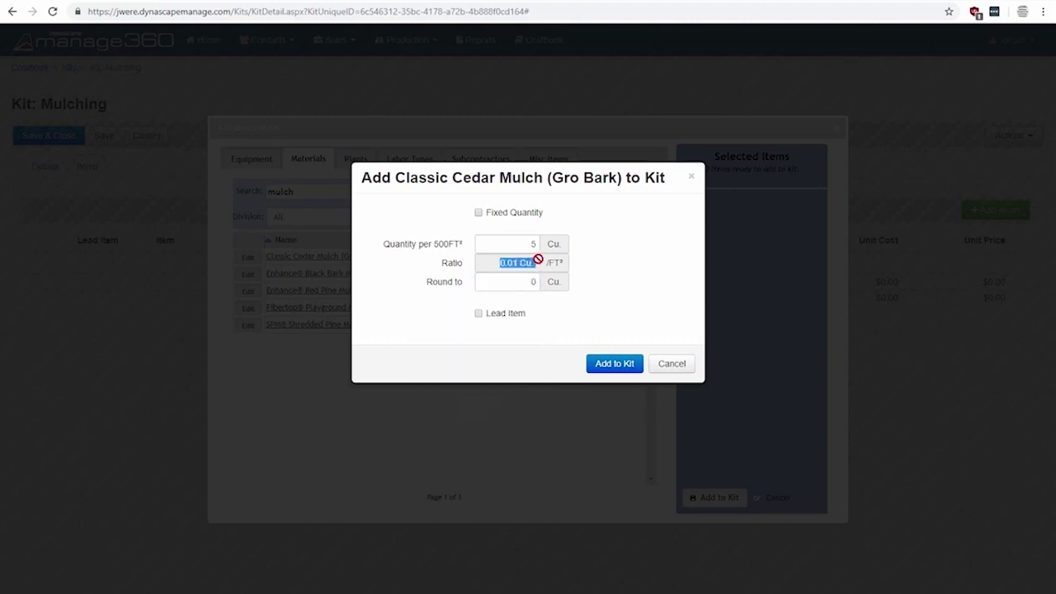
{"action": "left_click", "coordinate": [524, 284]}
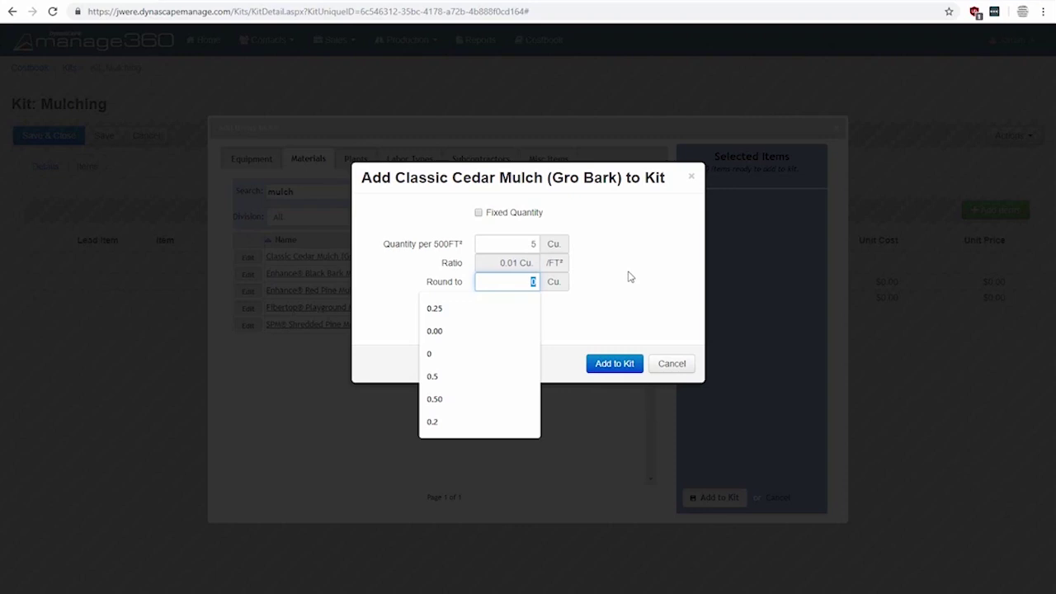
{"action": "type", "text": "1"}
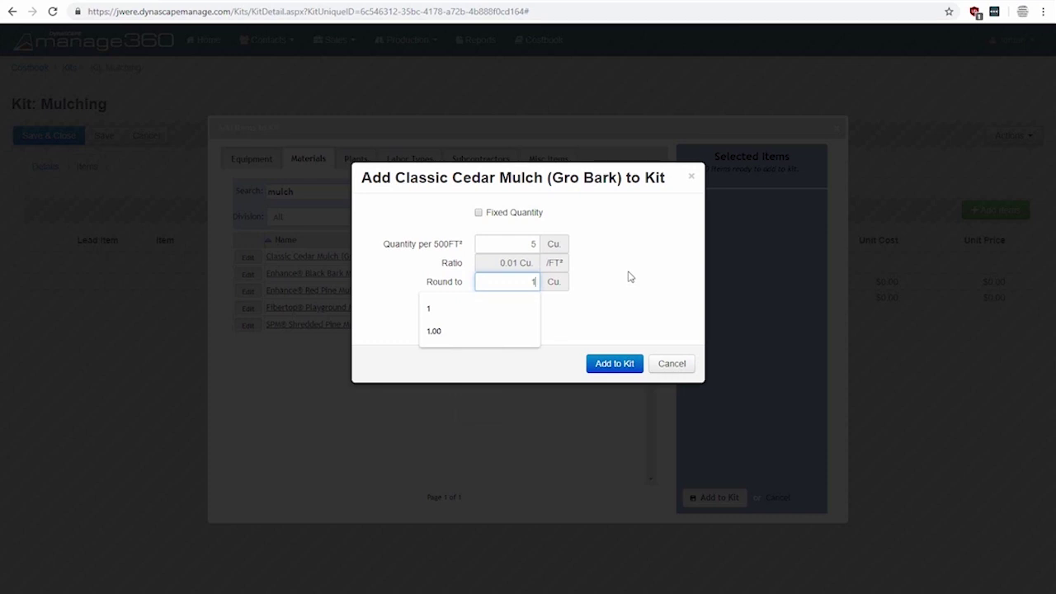
{"action": "triple_click", "coordinate": [507, 263]}
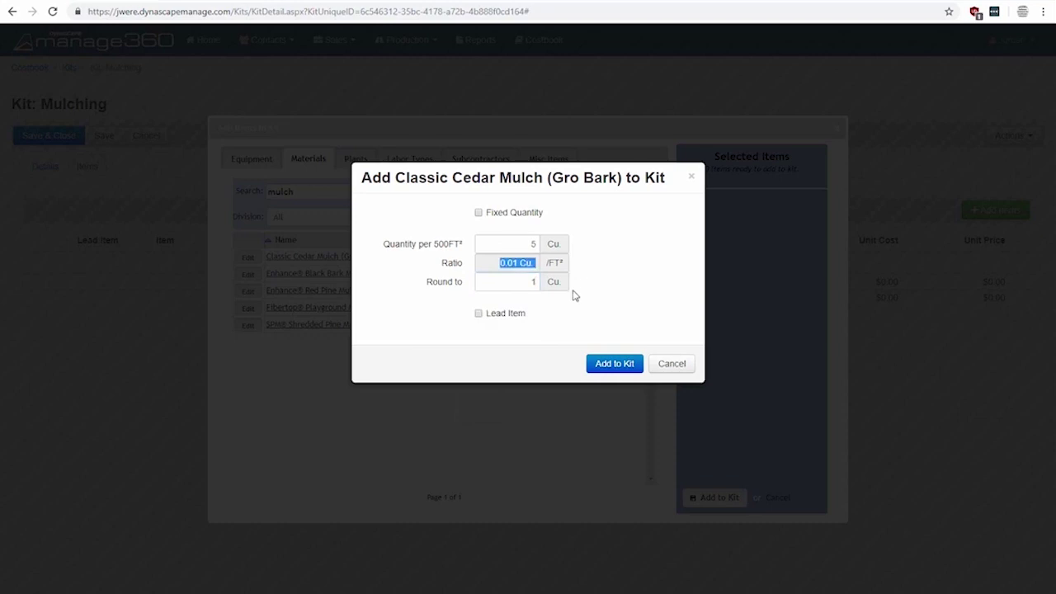
{"action": "key", "text": "Tab"}
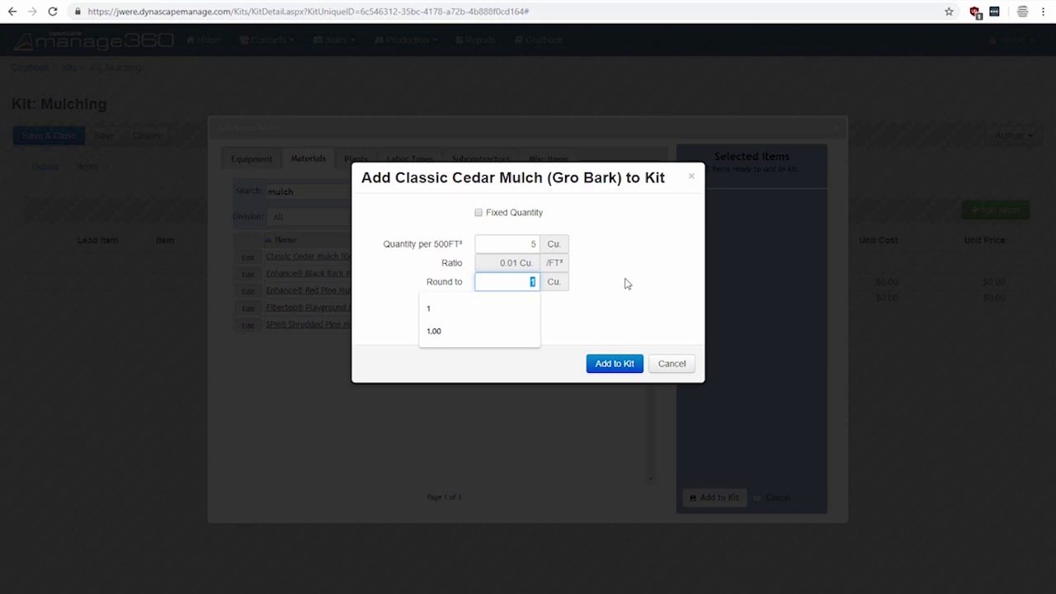
{"action": "left_click", "coordinate": [624, 282]}
{"action": "left_click", "coordinate": [525, 282]}
{"action": "type", "text": ".5"}
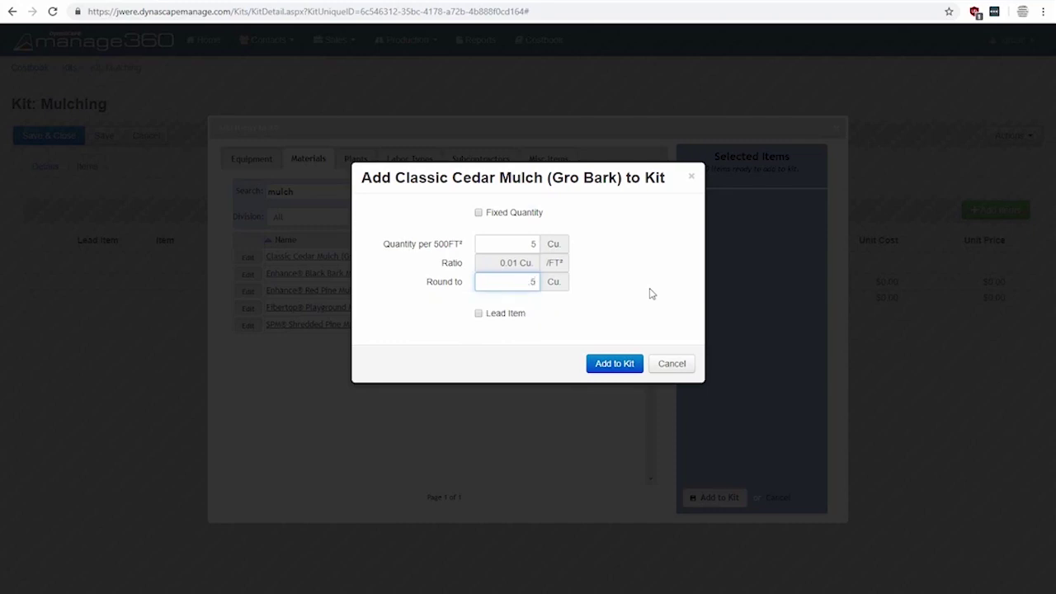
Round the Classic Cedar Mulch to 0.25 Cu., mark it as a lead item and add it to the kit's selected items
{"action": "type", "text": "2"}
{"action": "key", "text": "BackSpace"}
{"action": "key", "text": "BackSpace"}
{"action": "type", "text": "25"}
{"action": "left_click", "coordinate": [561, 341]}
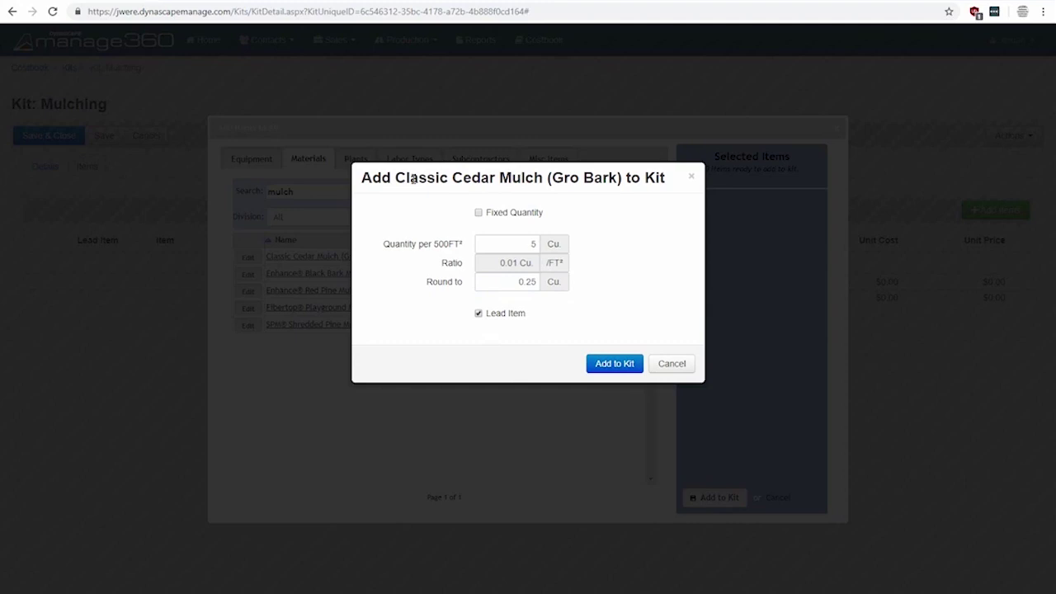
{"action": "left_click_drag", "start_coordinate": [410, 177], "coordinate": [544, 195]}
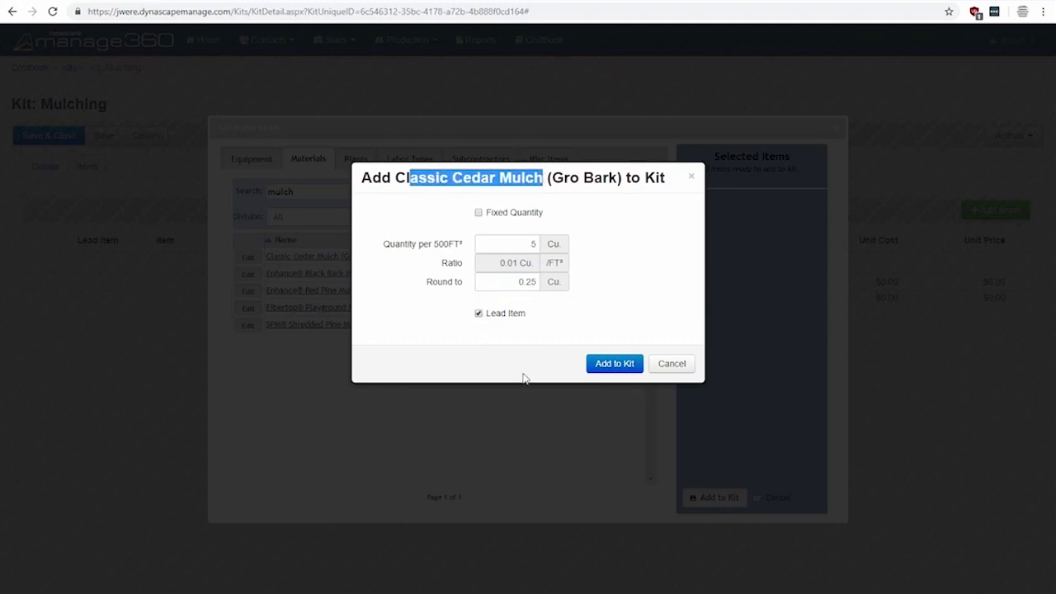
{"action": "left_click", "coordinate": [612, 366]}
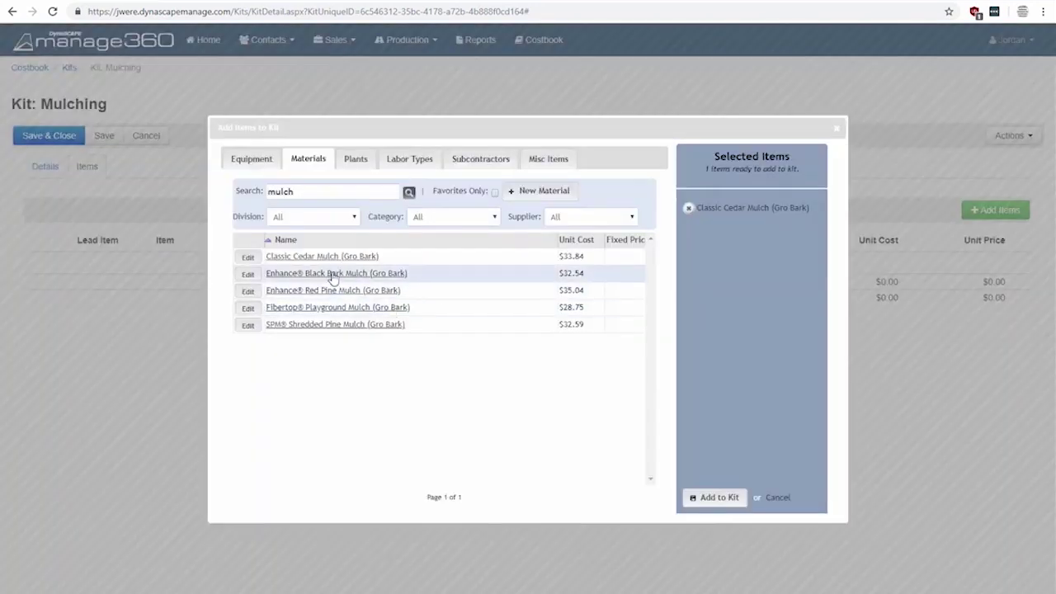
Add Enhance Black Bark Mulch (Gro Bark) to the selected items with quantity 5 Cu. per 500 FT², rounded to 0.25 Cu., as a lead item
{"action": "left_click", "coordinate": [328, 275]}
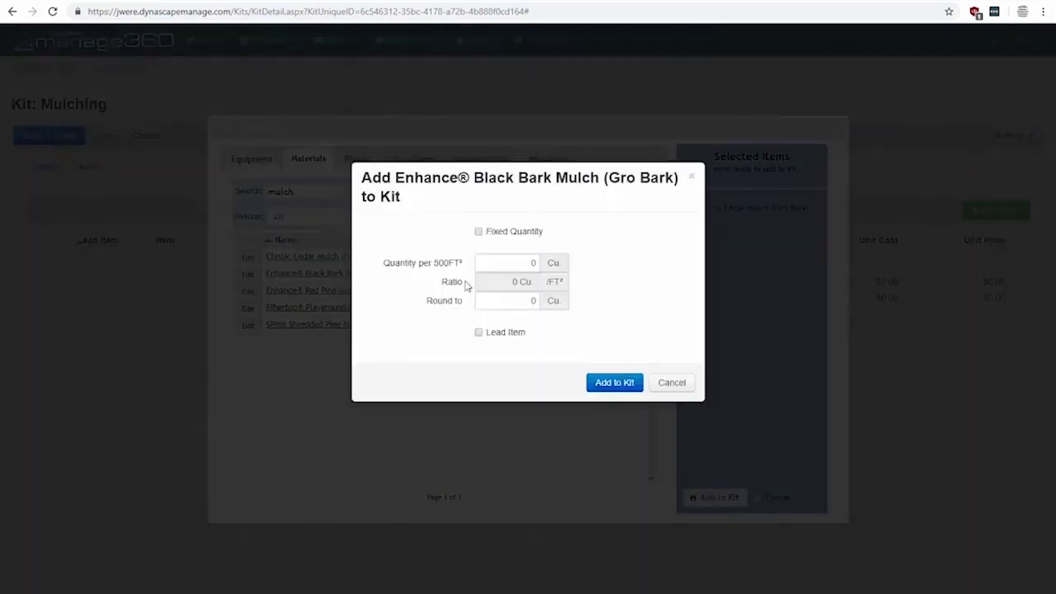
{"action": "type", "text": "5"}
{"action": "key", "text": "Tab"}
{"action": "type", "text": ".25"}
{"action": "key", "text": "Tab"}
{"action": "left_click", "coordinate": [502, 333]}
{"action": "left_click", "coordinate": [603, 386]}
Add Enhance Red Pine Mulch (Gro Bark) to the selected items with quantity 5 Cu. per 500 FT², rounded to 0.25 Cu., as a lead item
{"action": "left_click", "coordinate": [389, 294]}
{"action": "type", "text": "5"}
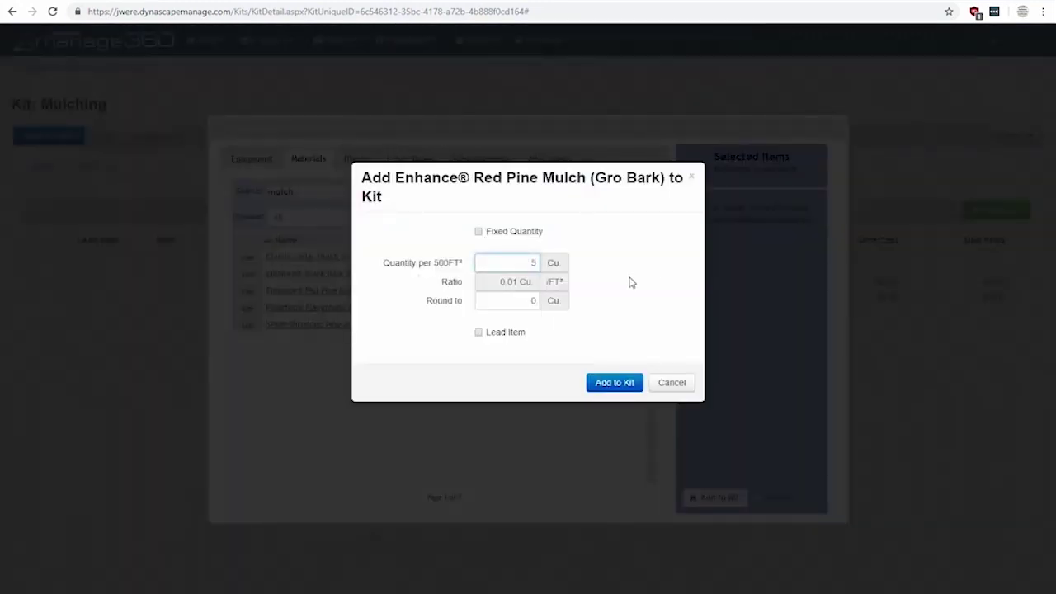
{"action": "key", "text": "Tab"}
{"action": "type", "text": ".25"}
{"action": "key", "text": "Tab"}
{"action": "left_click", "coordinate": [501, 333]}
{"action": "left_click", "coordinate": [614, 383]}
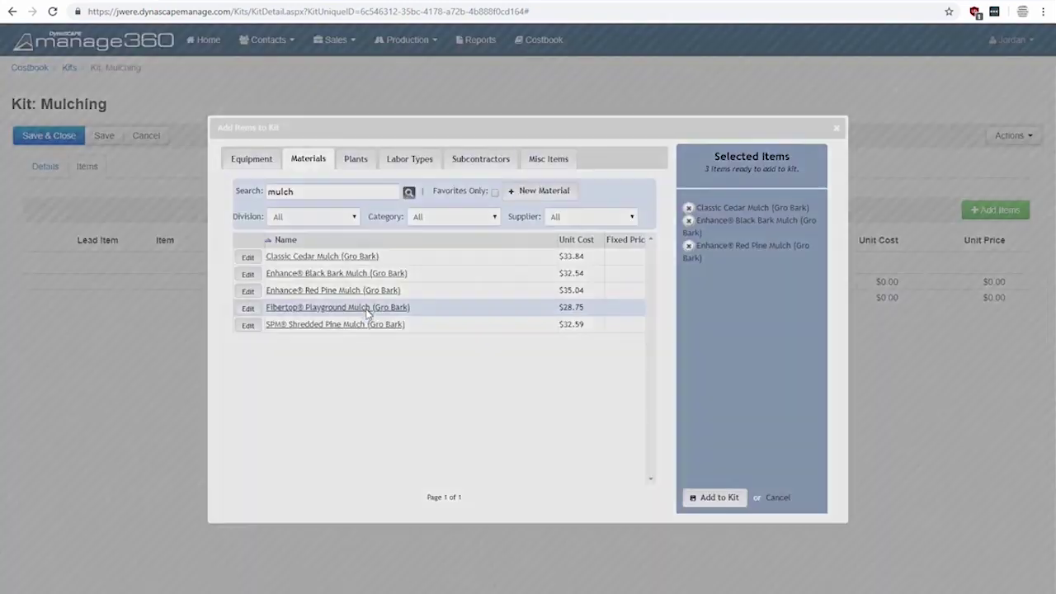
Add Fibertop Playground Mulch (Gro Bark) to the selected items with quantity 5 Cu. per 500 FT², rounded to 0.25 Cu., as a lead item
{"action": "left_click", "coordinate": [368, 308]}
{"action": "type", "text": "5"}
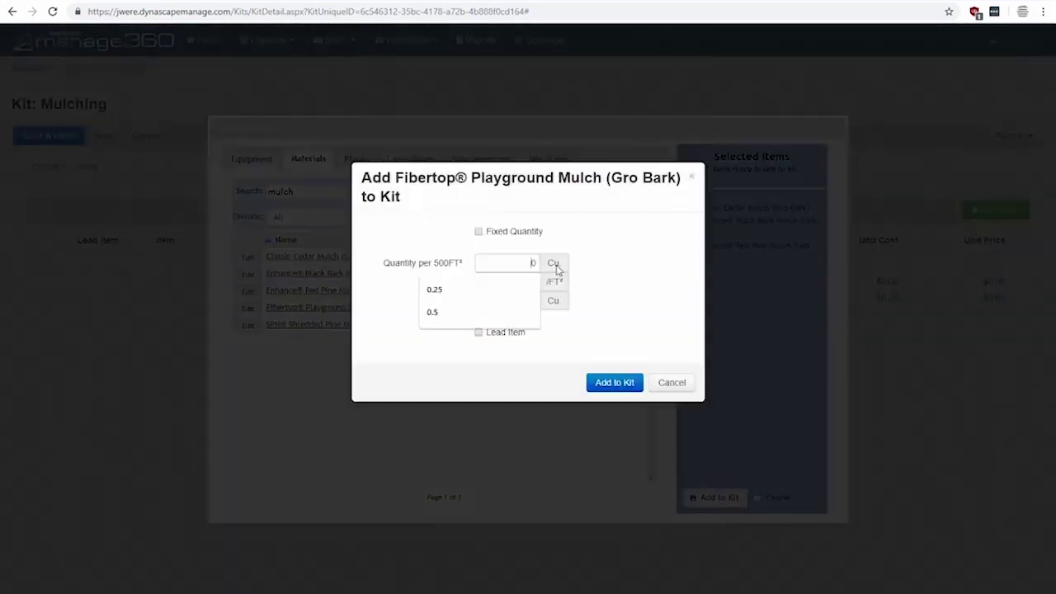
{"action": "key", "text": "Tab"}
{"action": "type", "text": ".25"}
{"action": "key", "text": "Tab"}
{"action": "left_click", "coordinate": [505, 332]}
{"action": "left_click", "coordinate": [615, 384]}
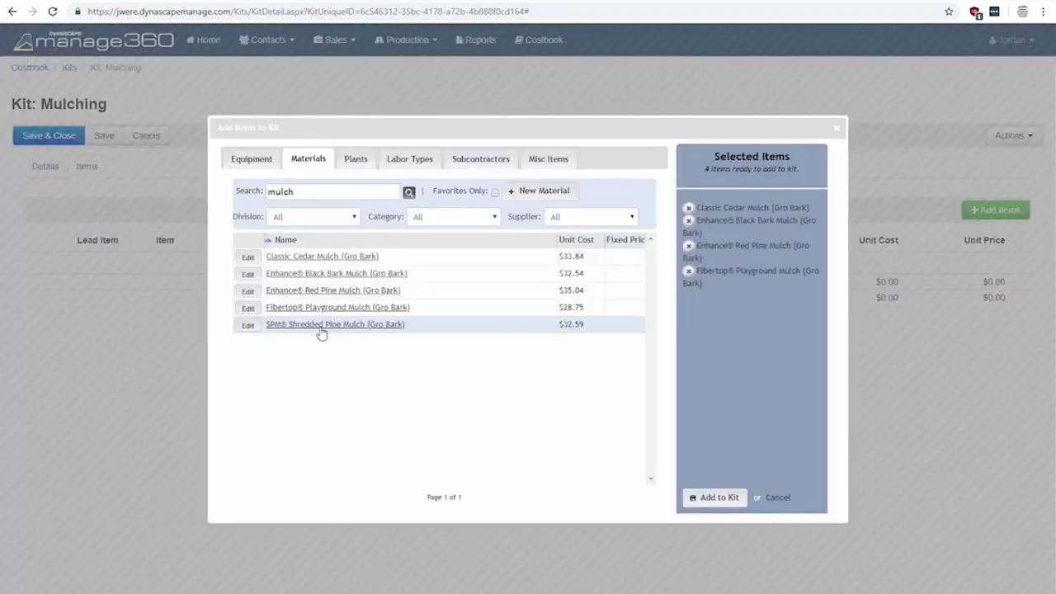
Select SPM Shredded Pine Mulch with 5 Cu. per 500 FT², rounded to 0.25 Cu., as a lead item, and add all selected mulches to the kit
{"action": "left_click", "coordinate": [318, 325]}
{"action": "type", "text": "5"}
{"action": "key", "text": "Tab"}
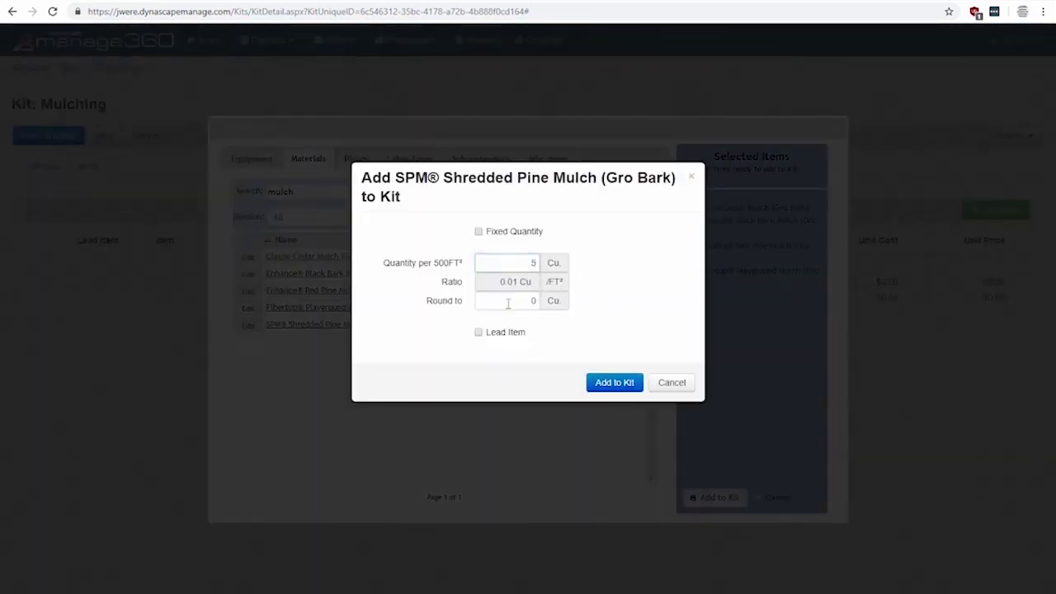
{"action": "type", "text": ".25"}
{"action": "key", "text": "Tab"}
{"action": "left_click", "coordinate": [495, 333]}
{"action": "left_click", "coordinate": [632, 384]}
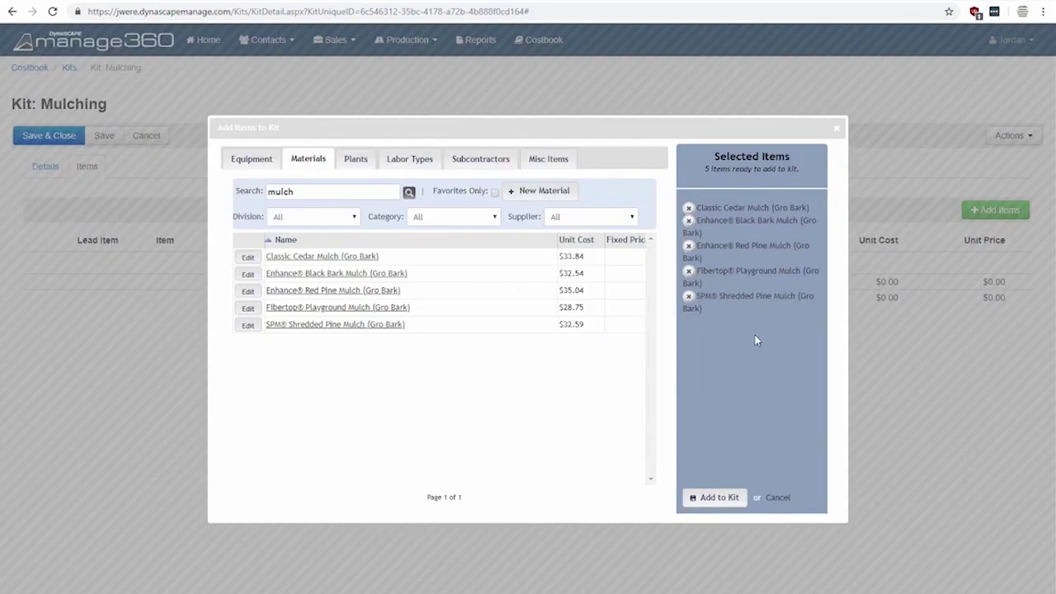
{"action": "left_click", "coordinate": [707, 499]}
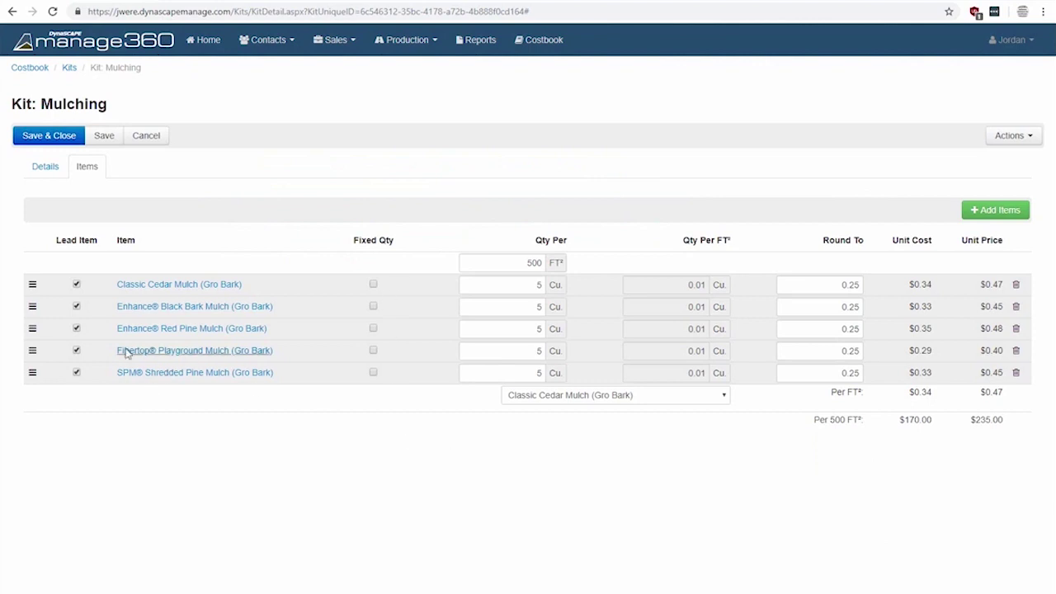
Unmark Classic Cedar Mulch as a lead item in the kit's item list and mark it as a lead item again
{"action": "left_click_drag", "start_coordinate": [54, 239], "coordinate": [99, 240]}
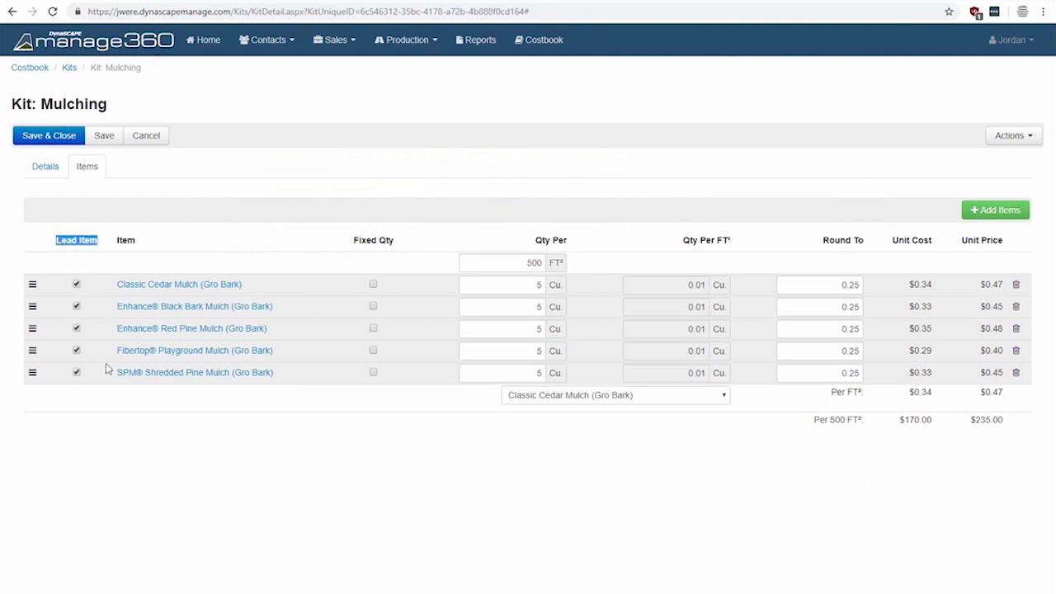
{"action": "left_click", "coordinate": [77, 284]}
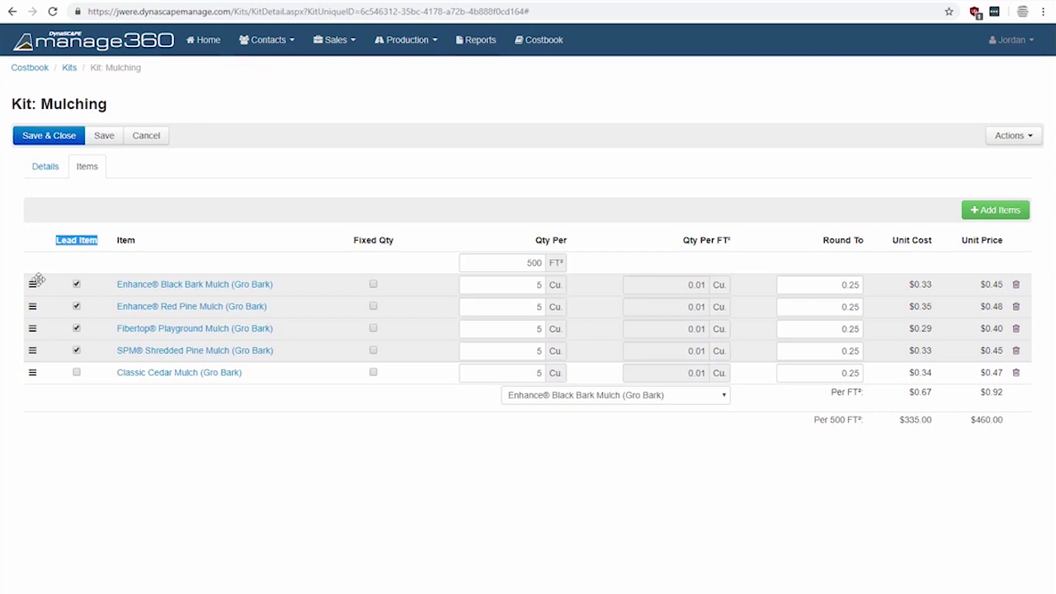
{"action": "left_click", "coordinate": [75, 373]}
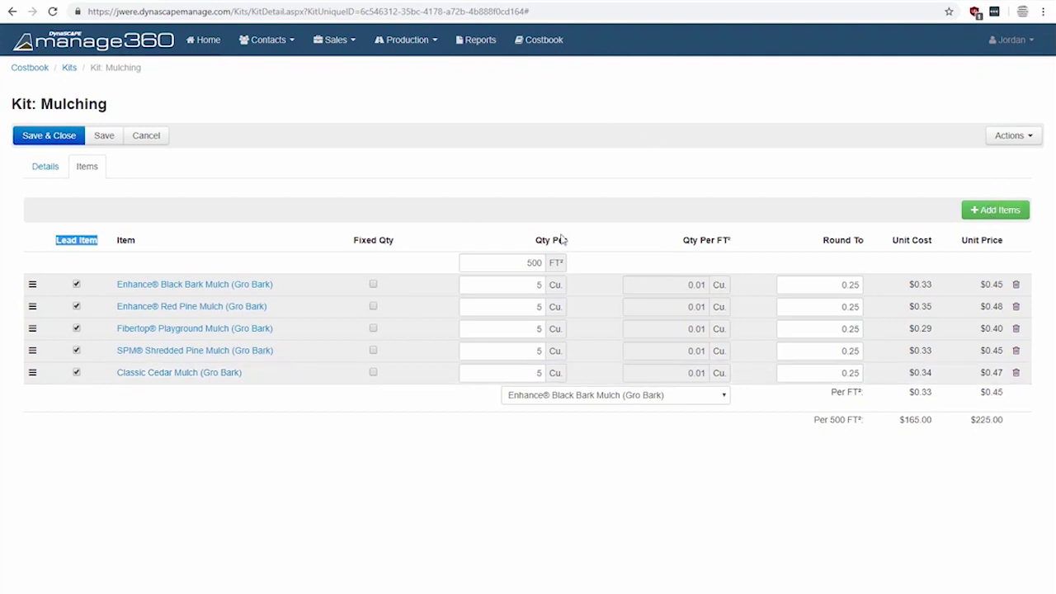
Add the Landscape Labor labor type to the selected items with quantity 2.35 HR per 500 FT², rounded to 0.25 HR, not as a lead item
{"action": "left_click", "coordinate": [984, 213]}
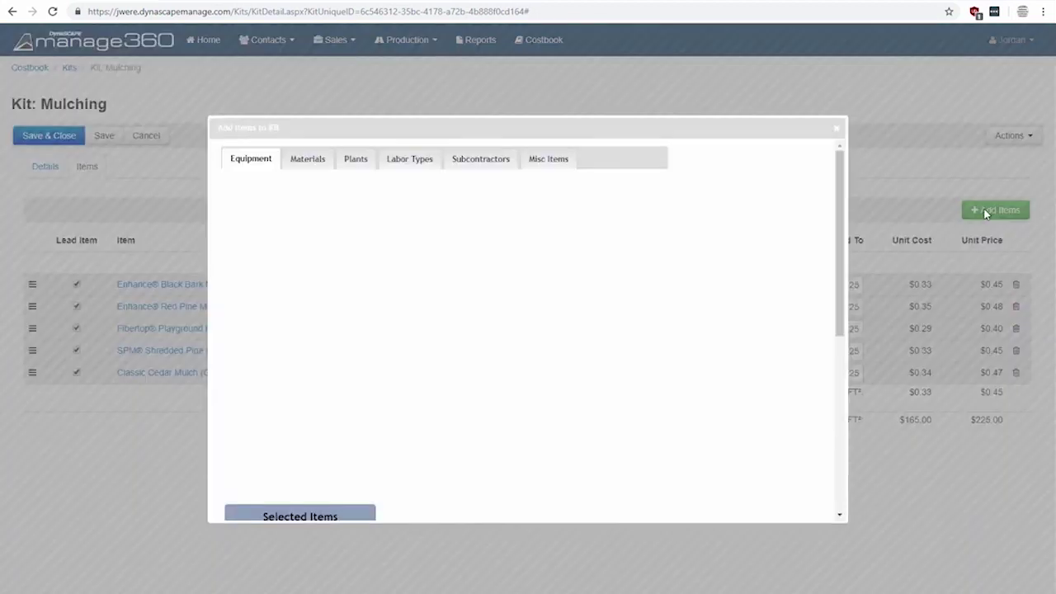
{"action": "left_click", "coordinate": [408, 160]}
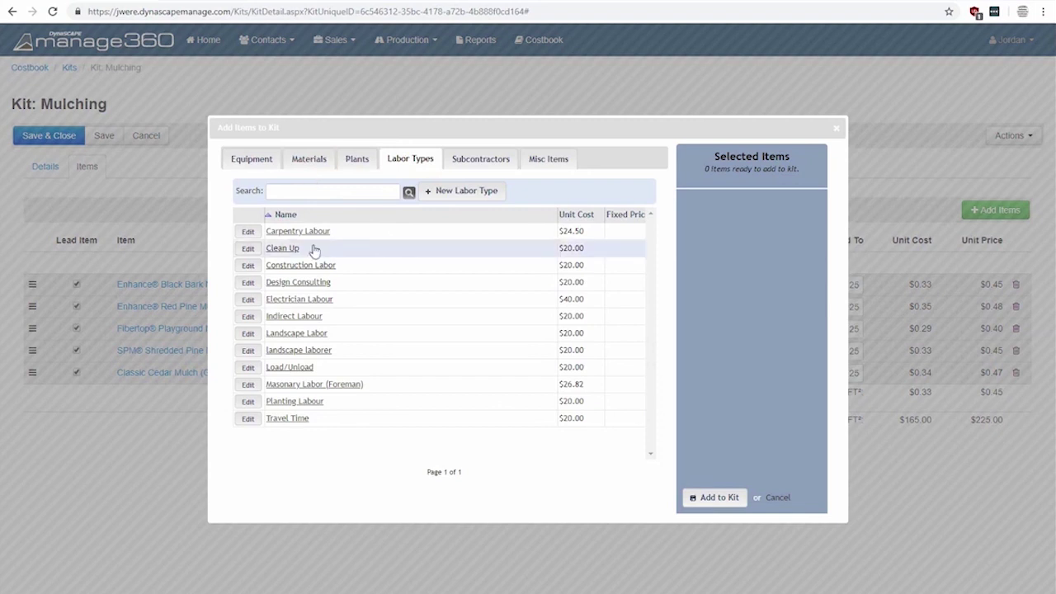
{"action": "left_click", "coordinate": [313, 335]}
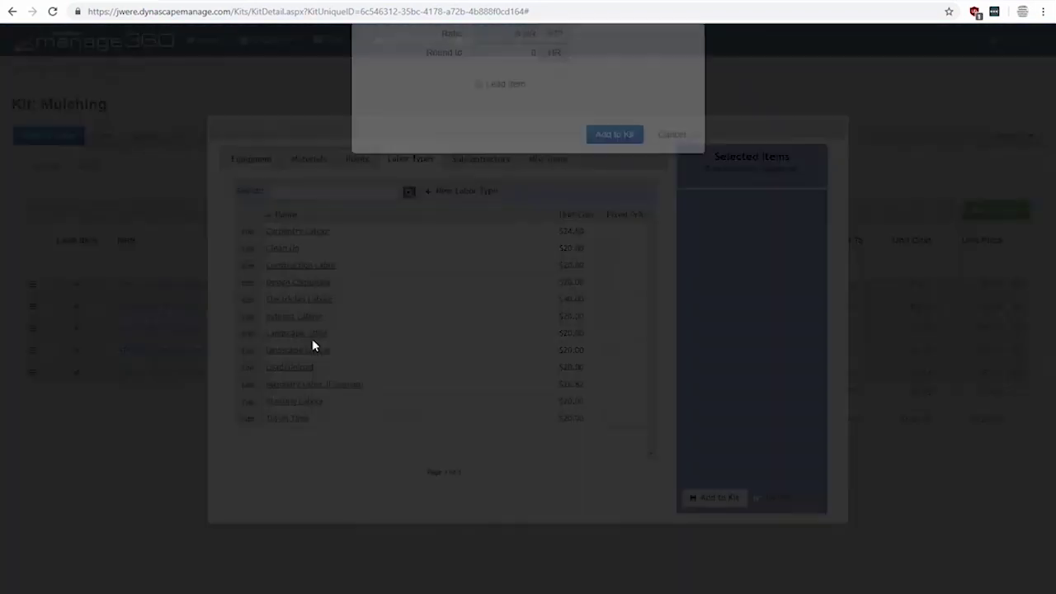
{"action": "left_click", "coordinate": [502, 246]}
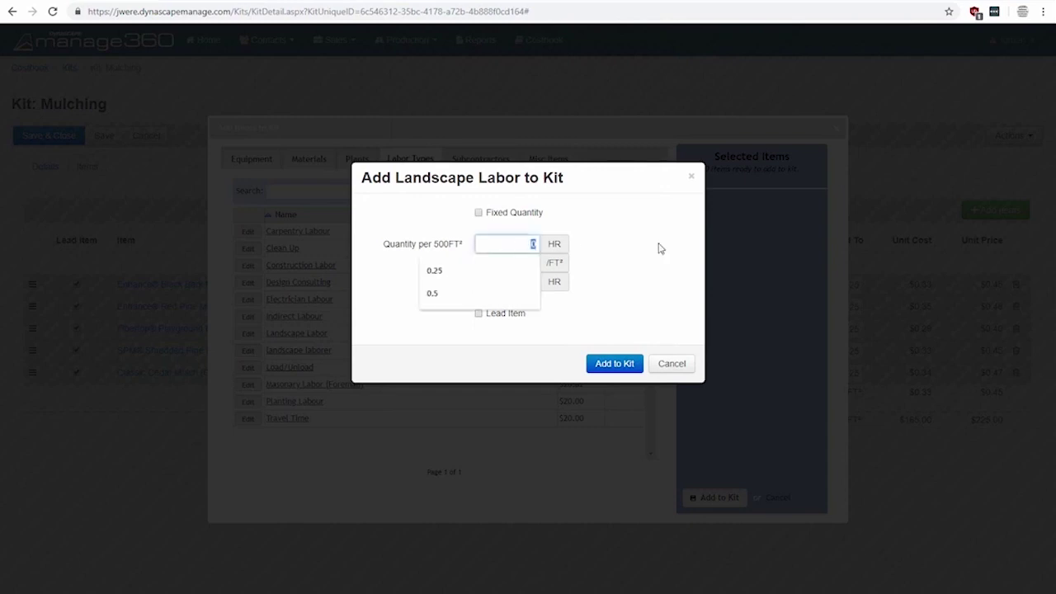
{"action": "type", "text": "2.35"}
{"action": "left_click", "coordinate": [518, 280]}
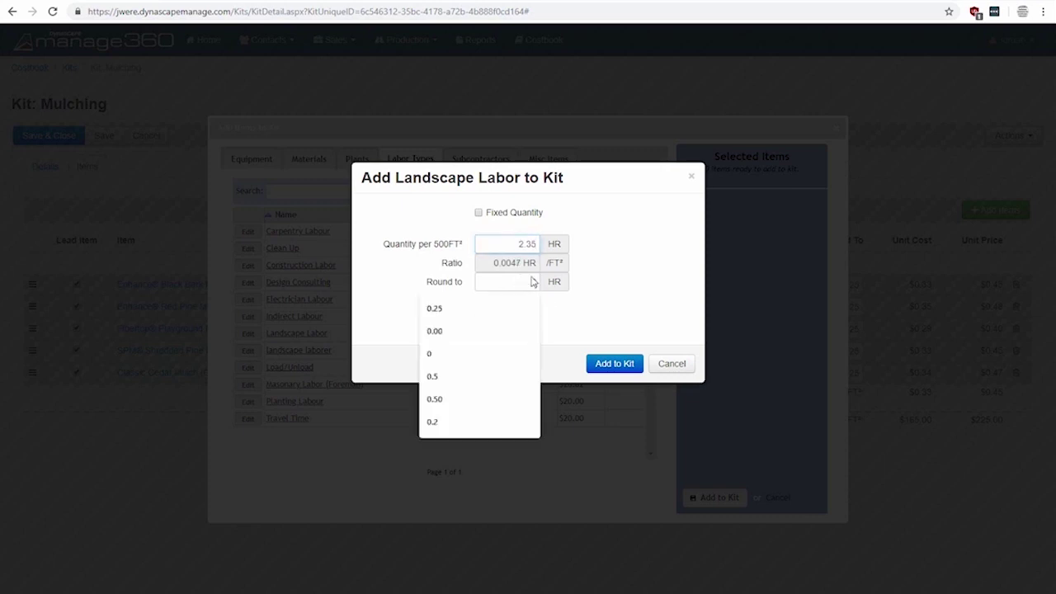
{"action": "type", "text": ".25"}
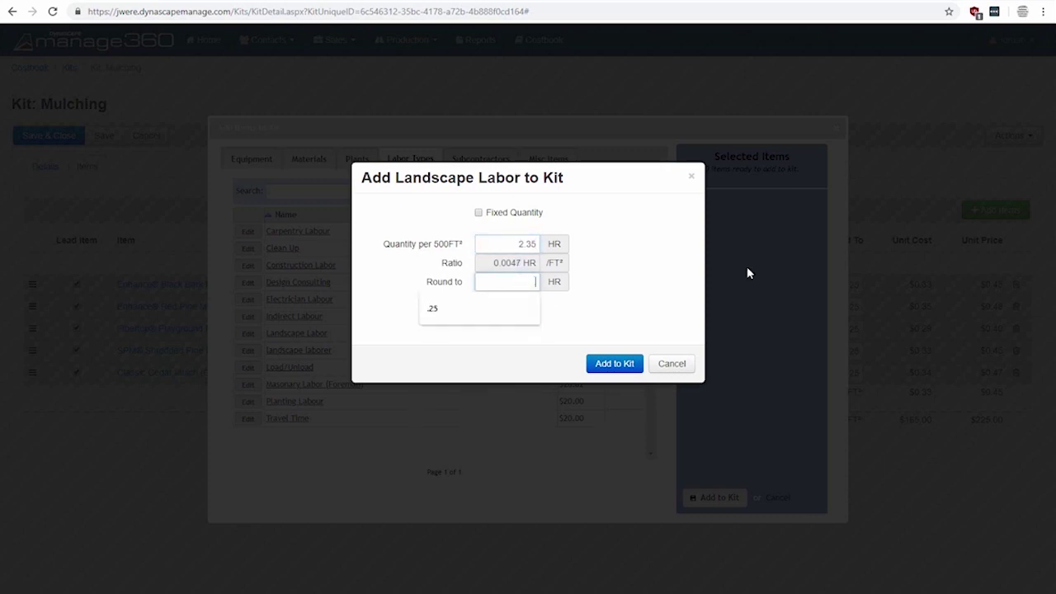
{"action": "left_click", "coordinate": [635, 302]}
{"action": "left_click_drag", "start_coordinate": [512, 263], "coordinate": [536, 263]}
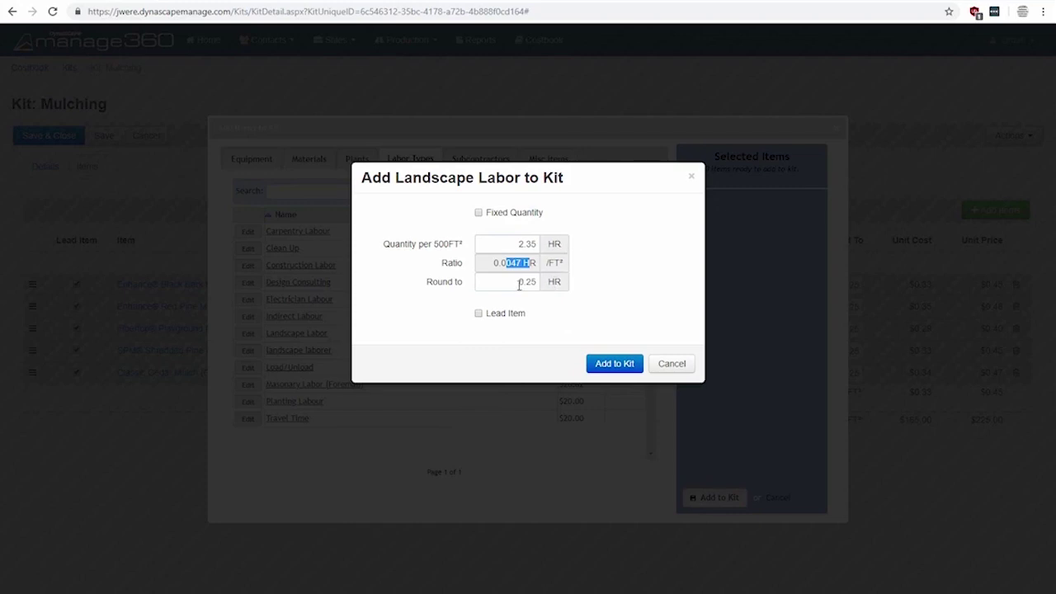
{"action": "left_click", "coordinate": [547, 345]}
{"action": "left_click", "coordinate": [600, 368]}
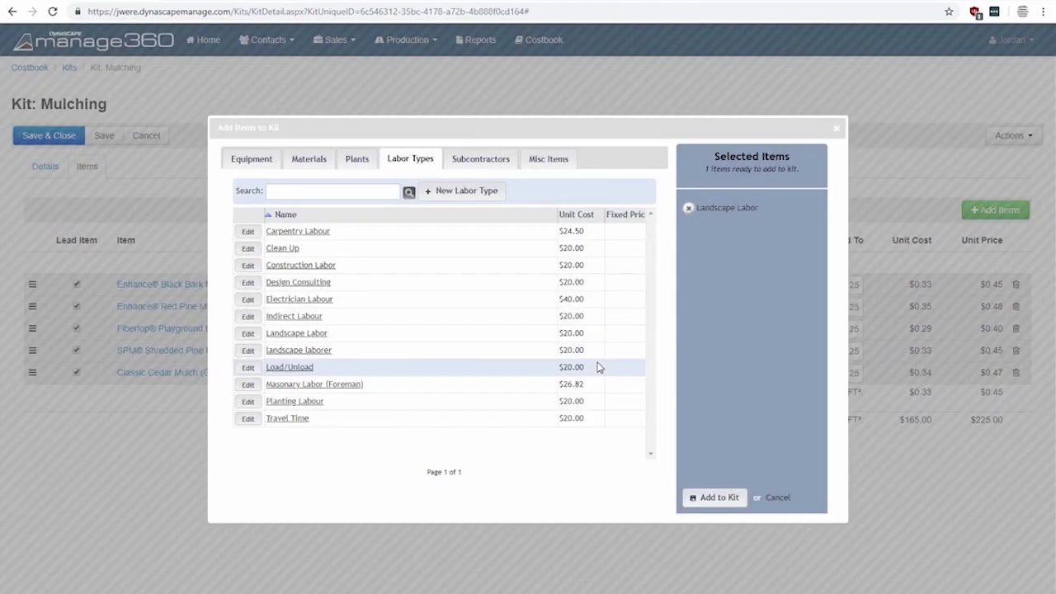
Select the Landscape Truck equipment with a fixed quantity of 1 Day and add the selected labor and truck to the kit
{"action": "left_click", "coordinate": [246, 165]}
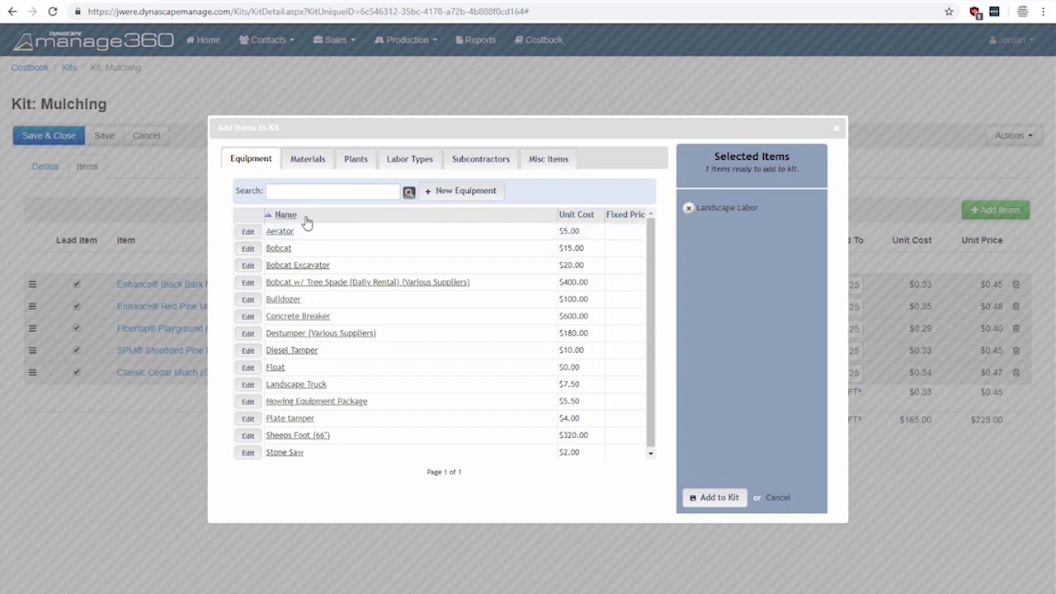
{"action": "left_click", "coordinate": [308, 386]}
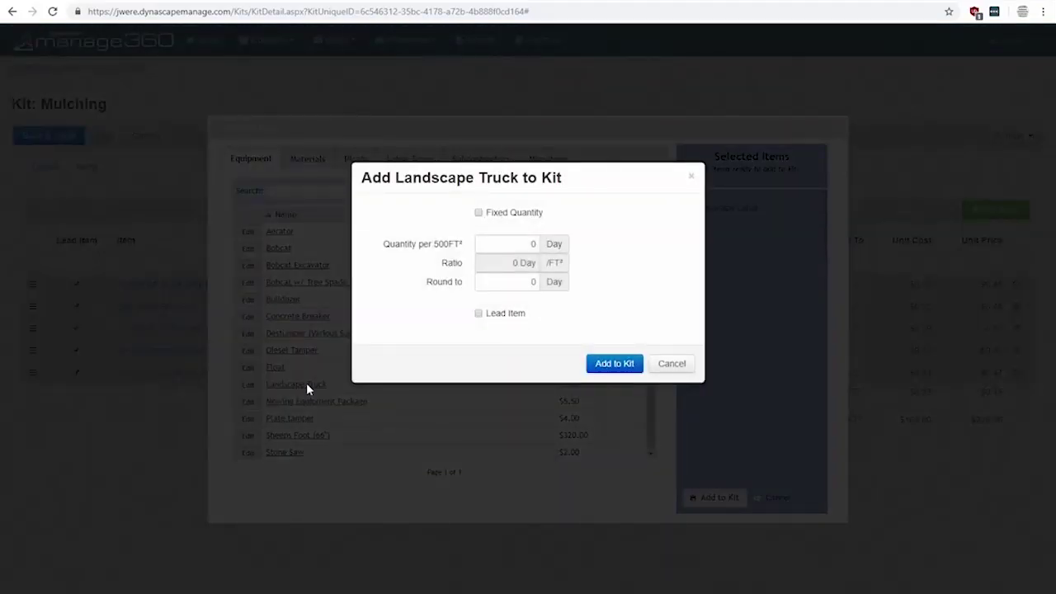
{"action": "left_click", "coordinate": [479, 213]}
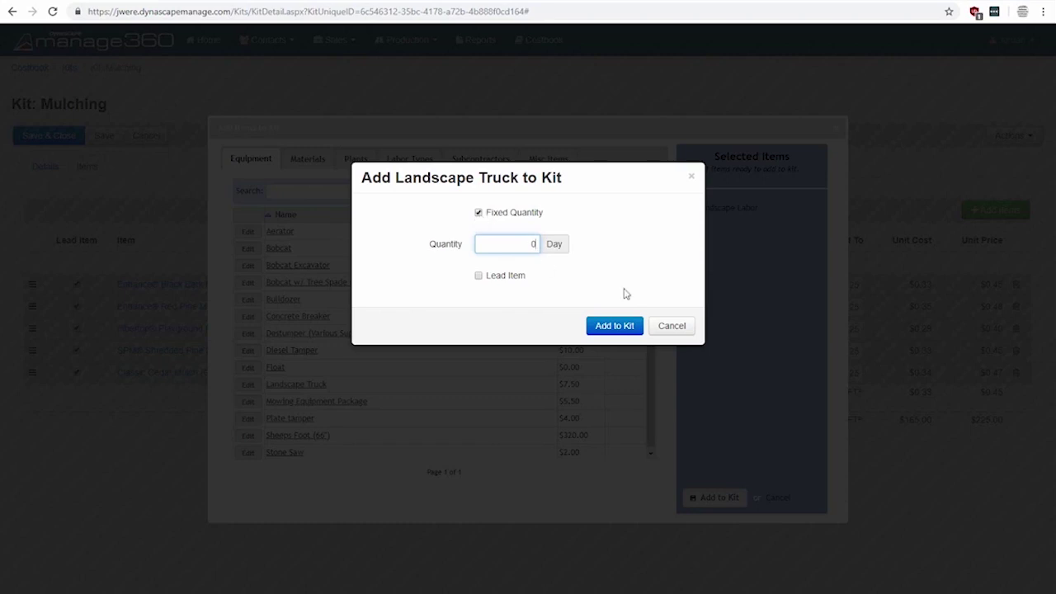
{"action": "double_click", "coordinate": [534, 245]}
{"action": "type", "text": "1"}
{"action": "left_click", "coordinate": [640, 247]}
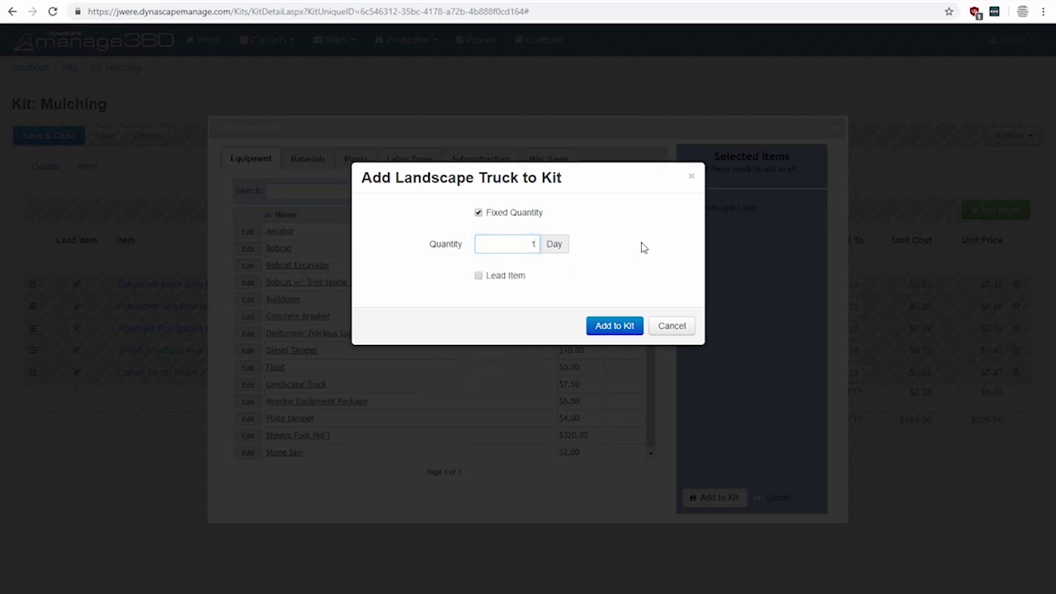
{"action": "left_click", "coordinate": [610, 327]}
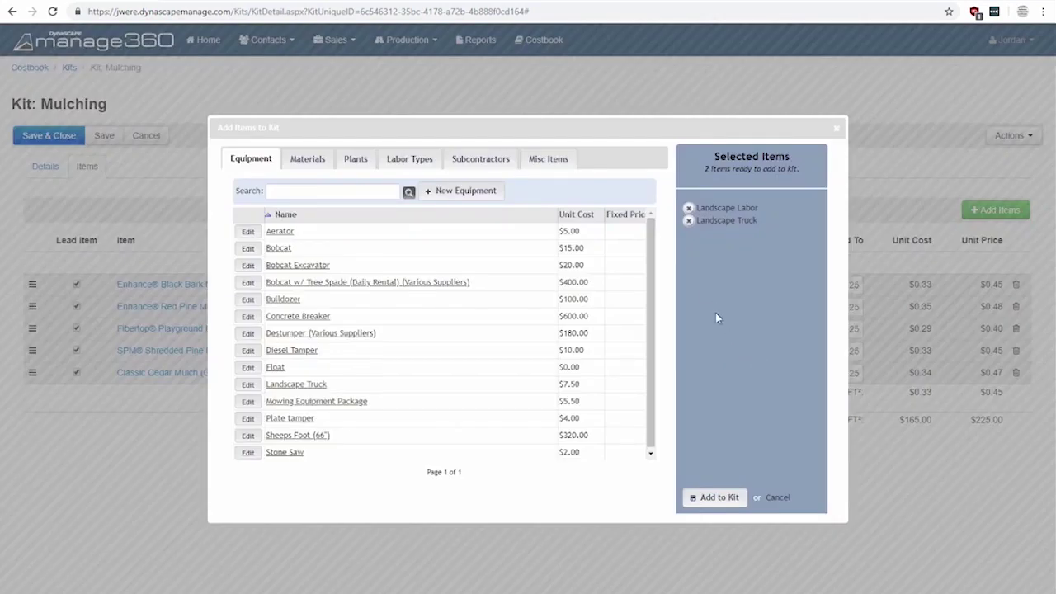
{"action": "left_click", "coordinate": [718, 499]}
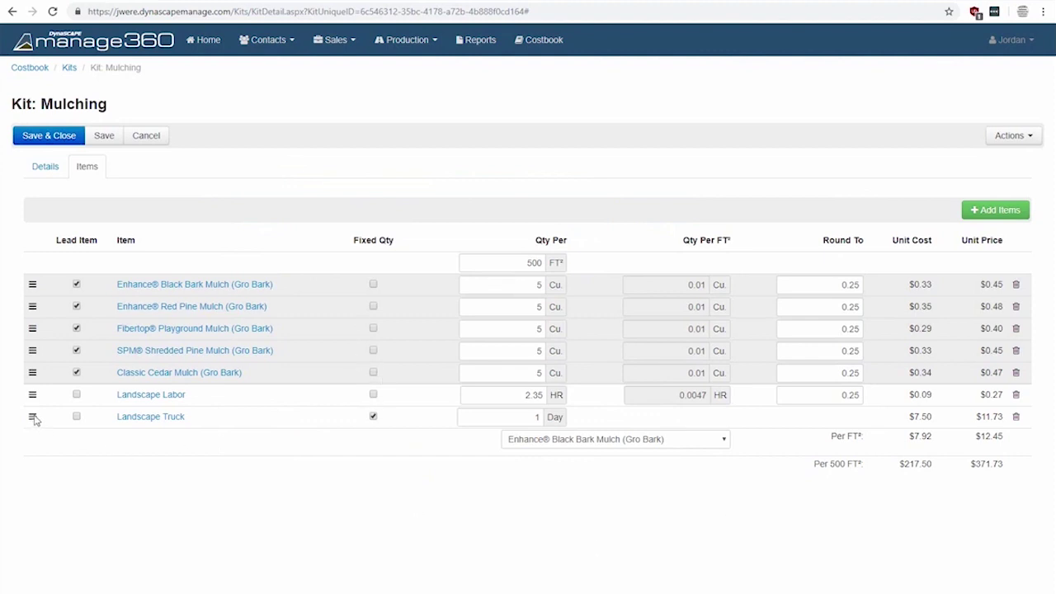
Try to move Landscape Labor below Landscape Truck and open the Enhance Black Bark Mulch quantity for editing
{"action": "left_click_drag", "start_coordinate": [33, 398], "coordinate": [33, 426]}
{"action": "left_click", "coordinate": [526, 283]}
{"action": "double_click", "coordinate": [538, 285]}
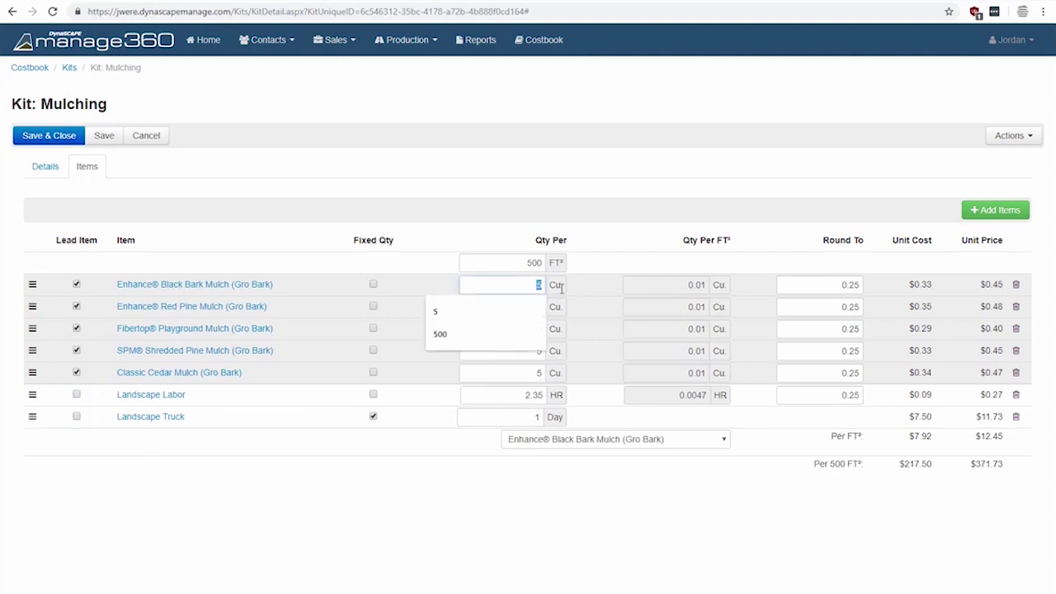
{"action": "left_click", "coordinate": [593, 293]}
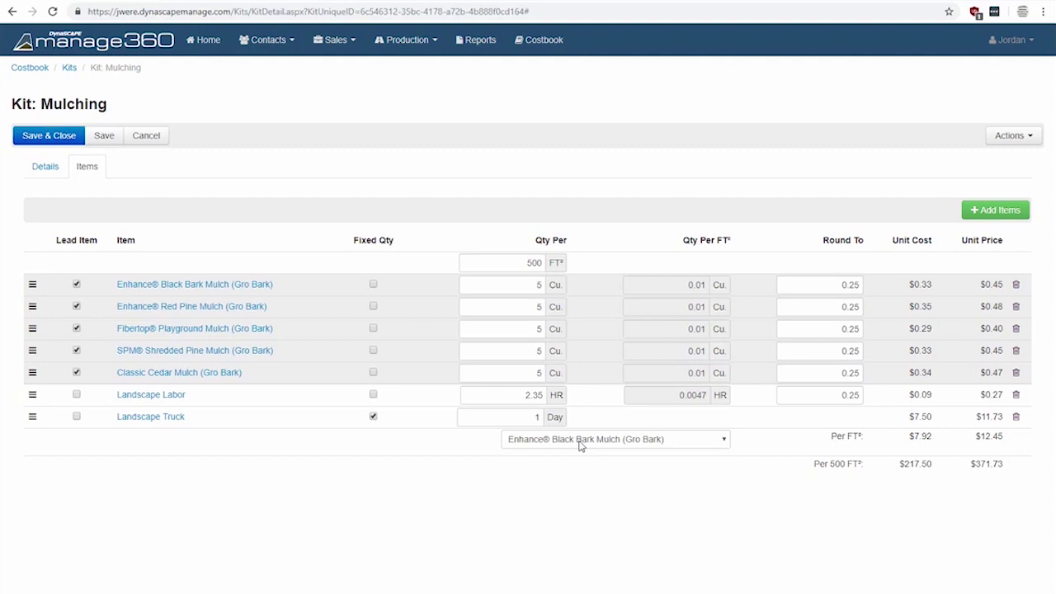
Preview the kit's cost and price per FT² with Enhance Red Pine Mulch (Gro Bark) chosen as the lead item
{"action": "left_click", "coordinate": [687, 443]}
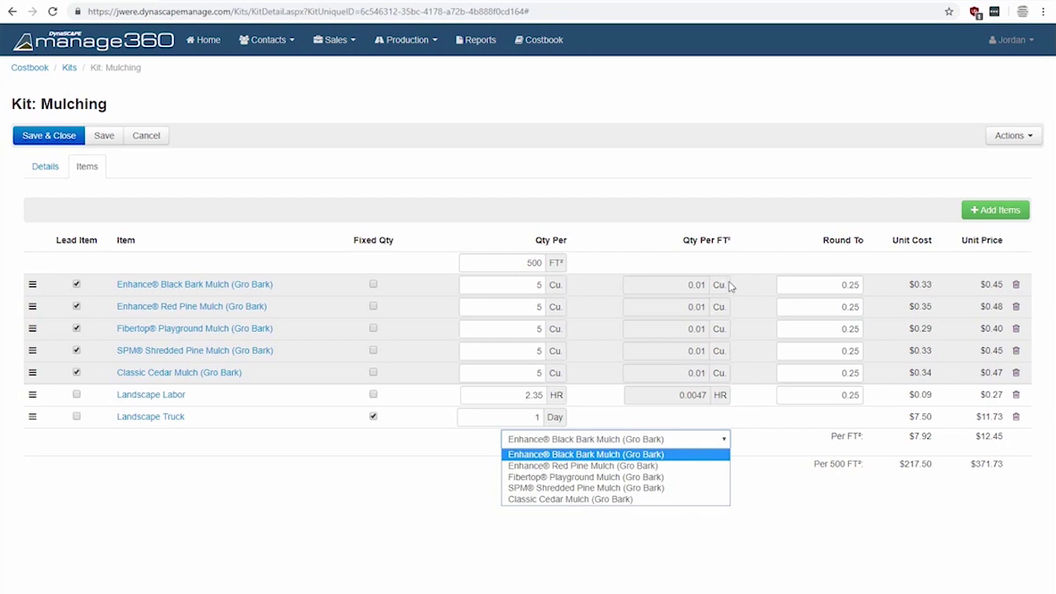
{"action": "left_click", "coordinate": [717, 466]}
{"action": "left_click_drag", "start_coordinate": [1006, 438], "coordinate": [913, 437]}
{"action": "left_click_drag", "start_coordinate": [986, 436], "coordinate": [1013, 438]}
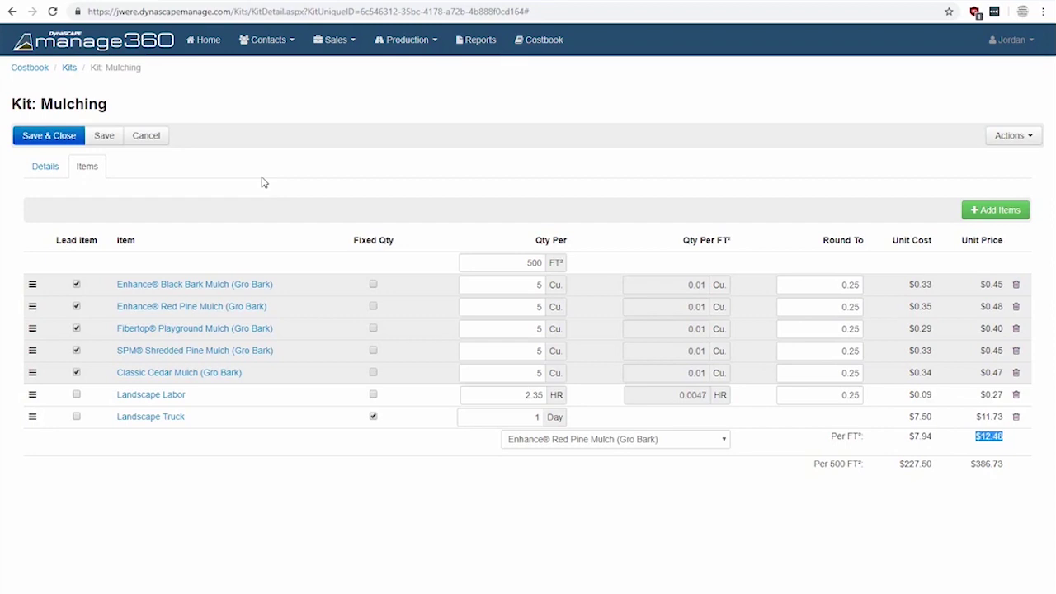
Save the Mulching kit and clone it into a new kit
{"action": "left_click", "coordinate": [115, 139]}
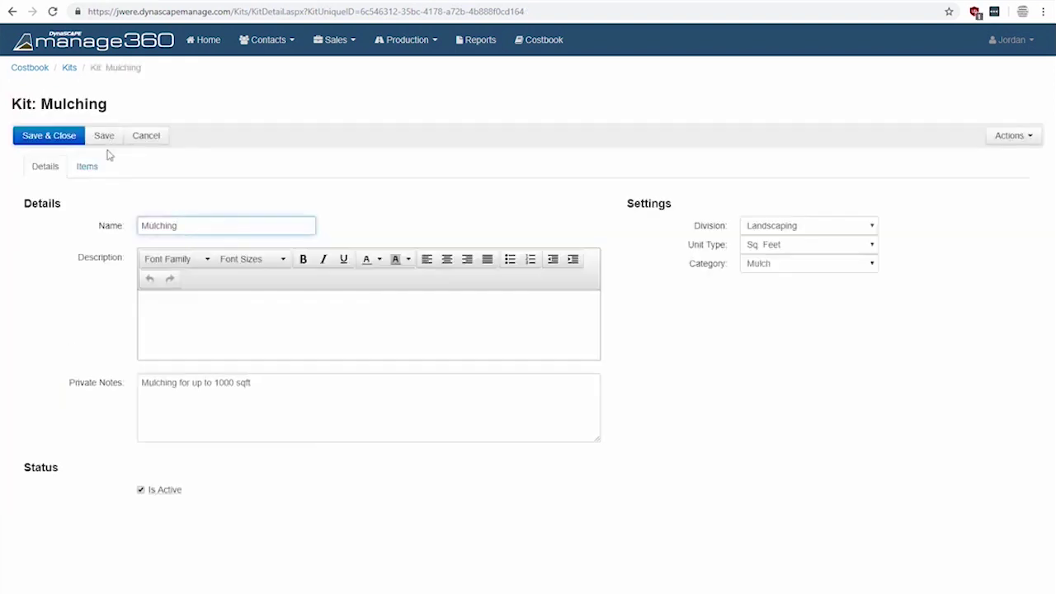
{"action": "left_click", "coordinate": [95, 166]}
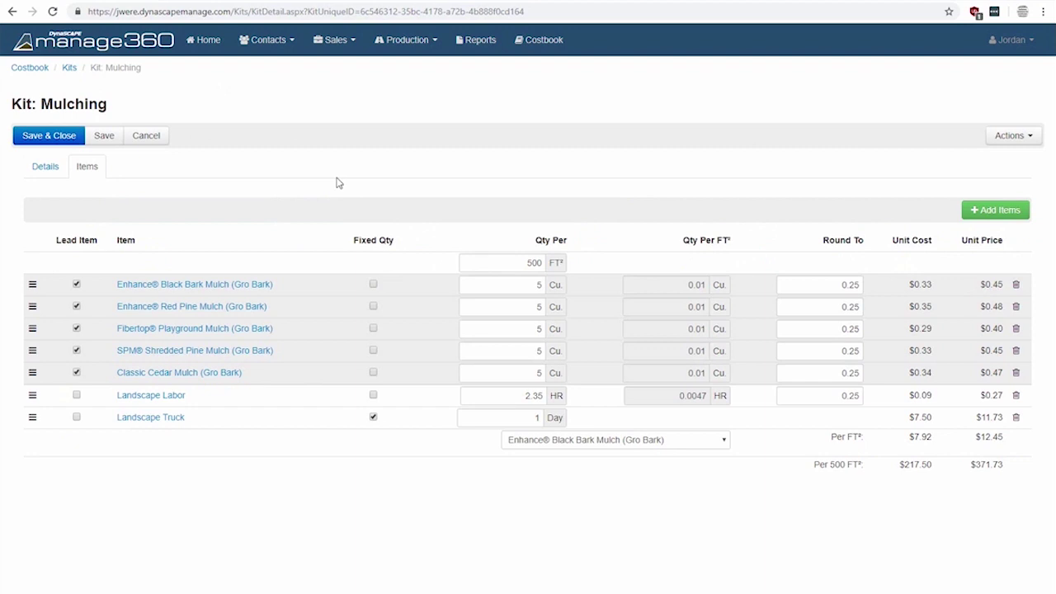
{"action": "left_click", "coordinate": [1004, 139]}
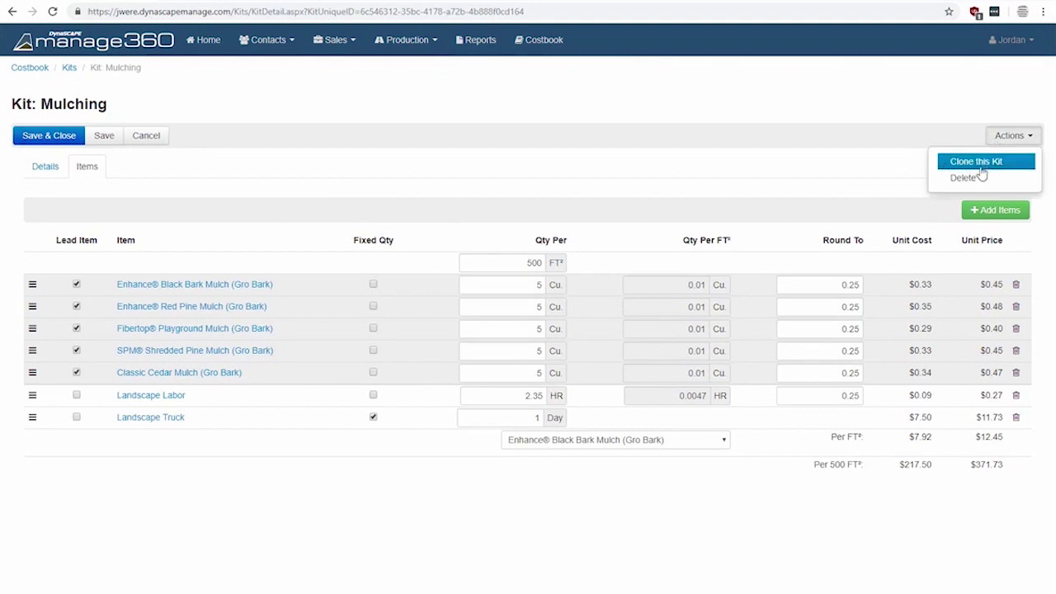
{"action": "left_click", "coordinate": [41, 168]}
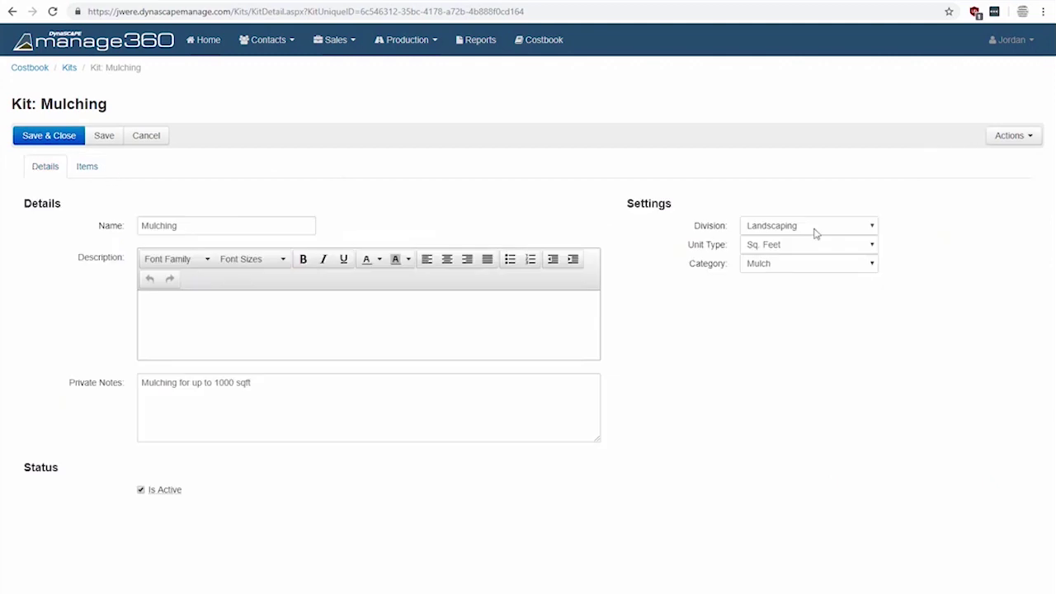
{"action": "left_click_drag", "start_coordinate": [40, 104], "coordinate": [130, 106]}
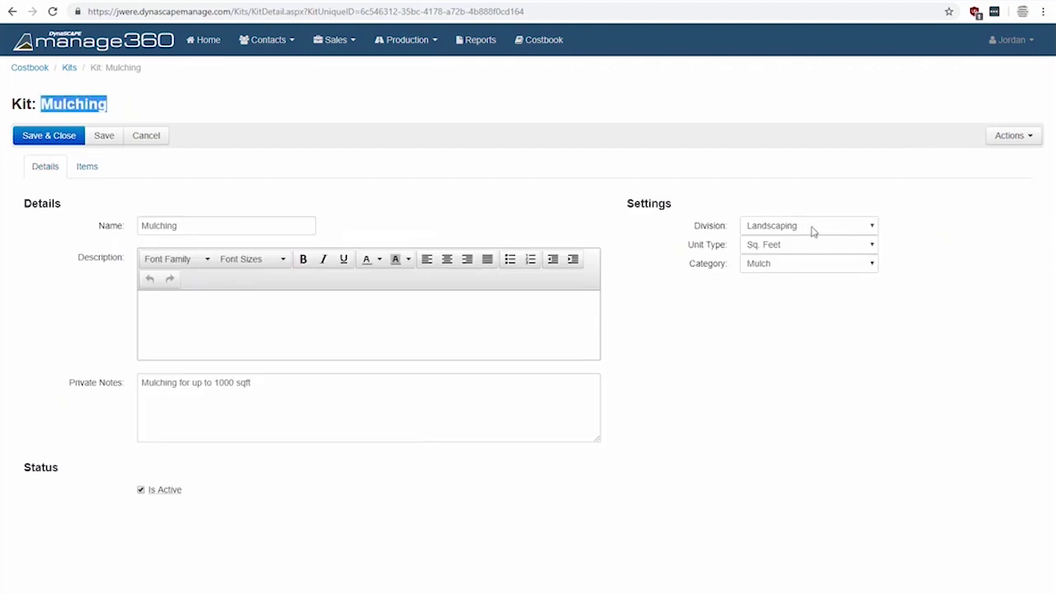
{"action": "left_click", "coordinate": [996, 140]}
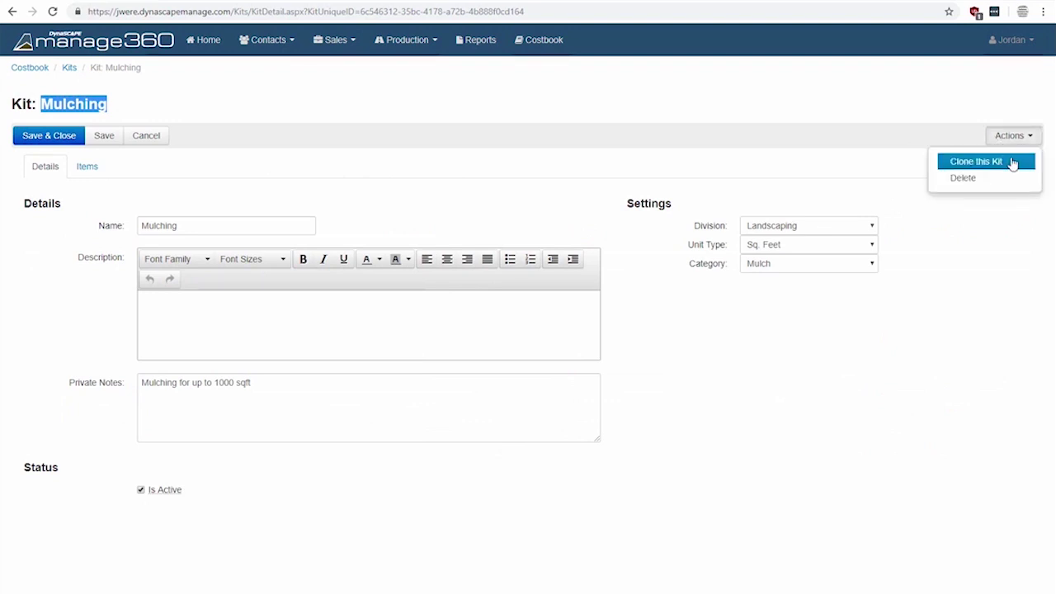
{"action": "left_click", "coordinate": [1012, 163]}
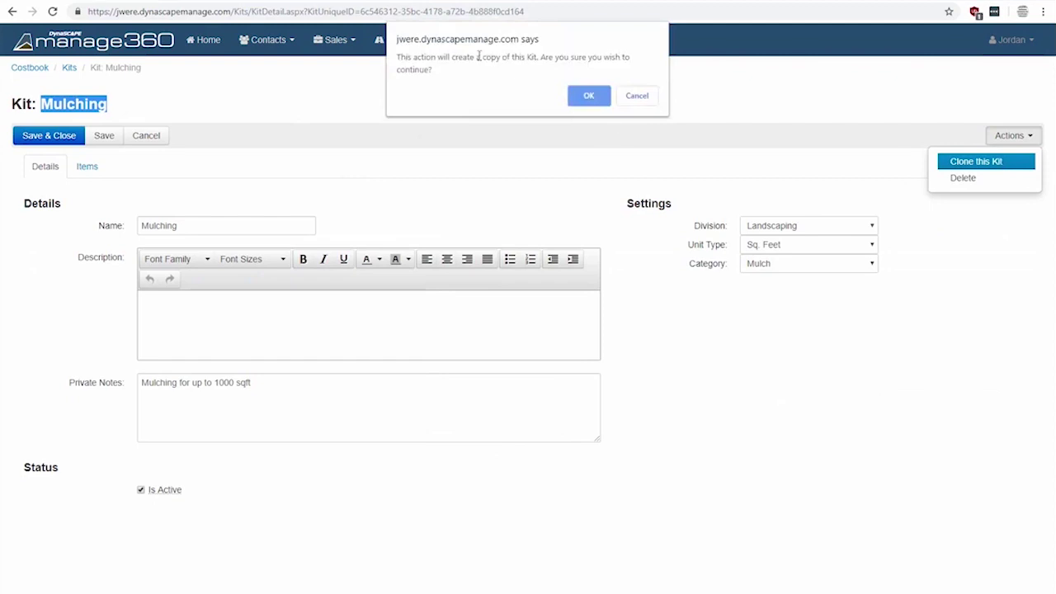
{"action": "left_click", "coordinate": [605, 99]}
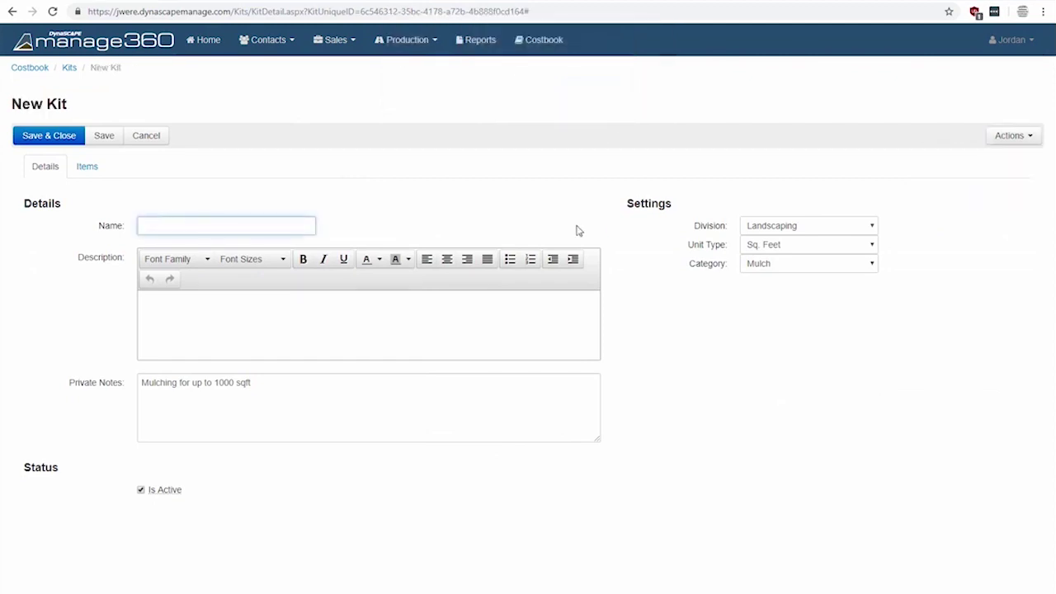
Name the cloned kit "Mulching - Maintenance", correcting its spelling, and open its item list
{"action": "type", "text": "Muc"}
{"action": "type", "text": "lhing - "}
{"action": "type", "text": "Maintenance"}
{"action": "right_click", "coordinate": [160, 226]}
{"action": "left_click", "coordinate": [194, 238]}
{"action": "left_click", "coordinate": [89, 167]}
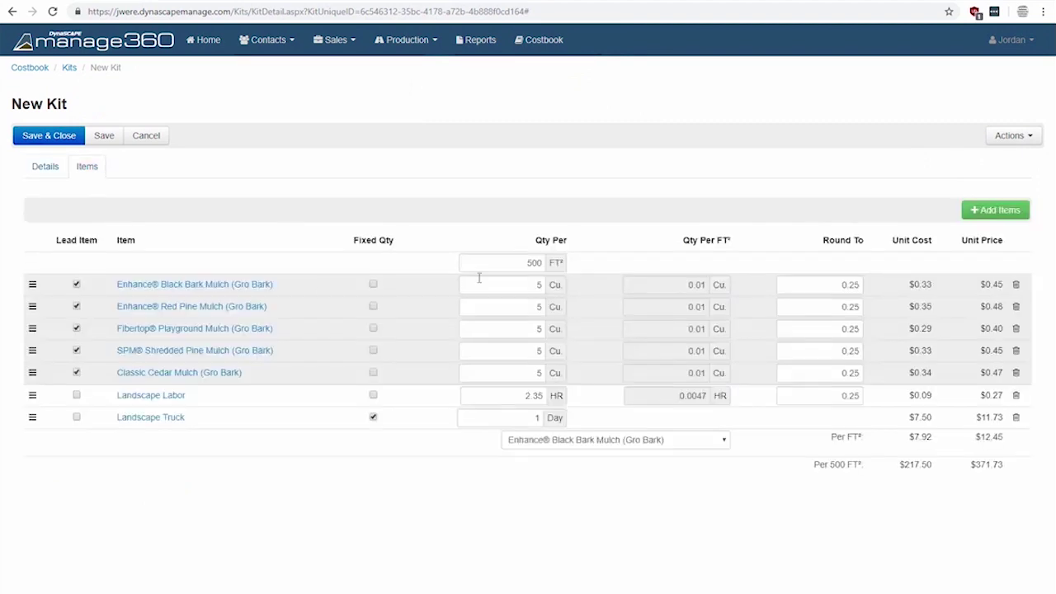
Set the cloned kit's division to Maintenance and cancel the new kit without saving it
{"action": "left_click", "coordinate": [43, 168]}
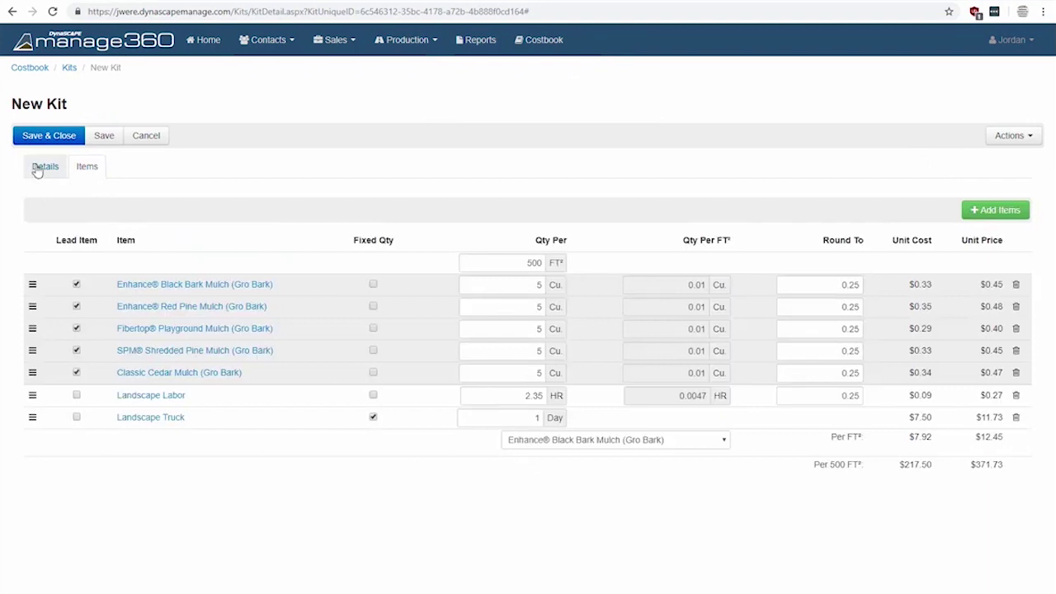
{"action": "left_click", "coordinate": [764, 226]}
{"action": "left_click", "coordinate": [774, 253]}
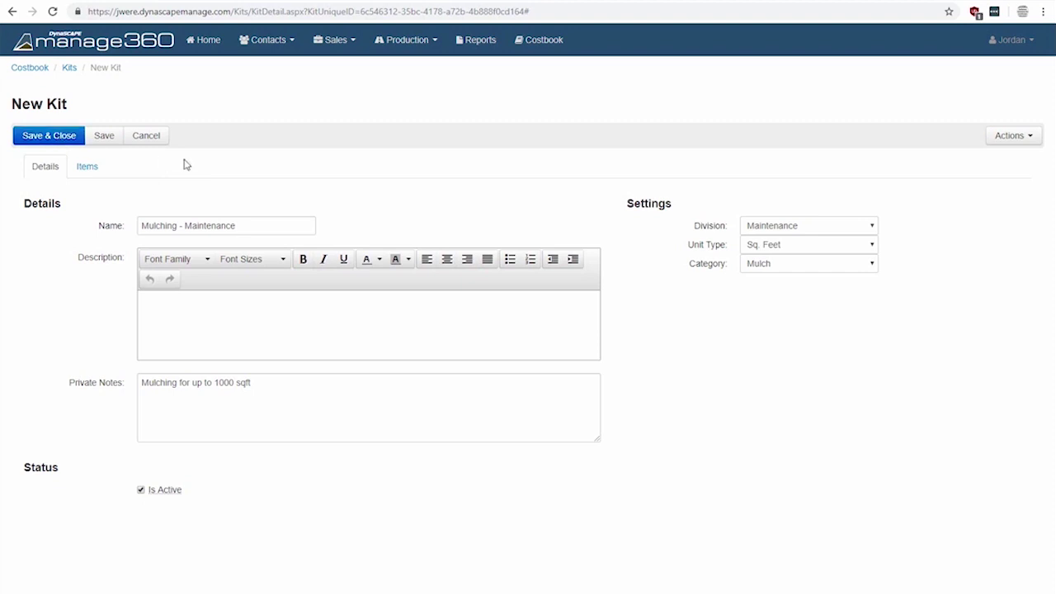
{"action": "left_click", "coordinate": [146, 137]}
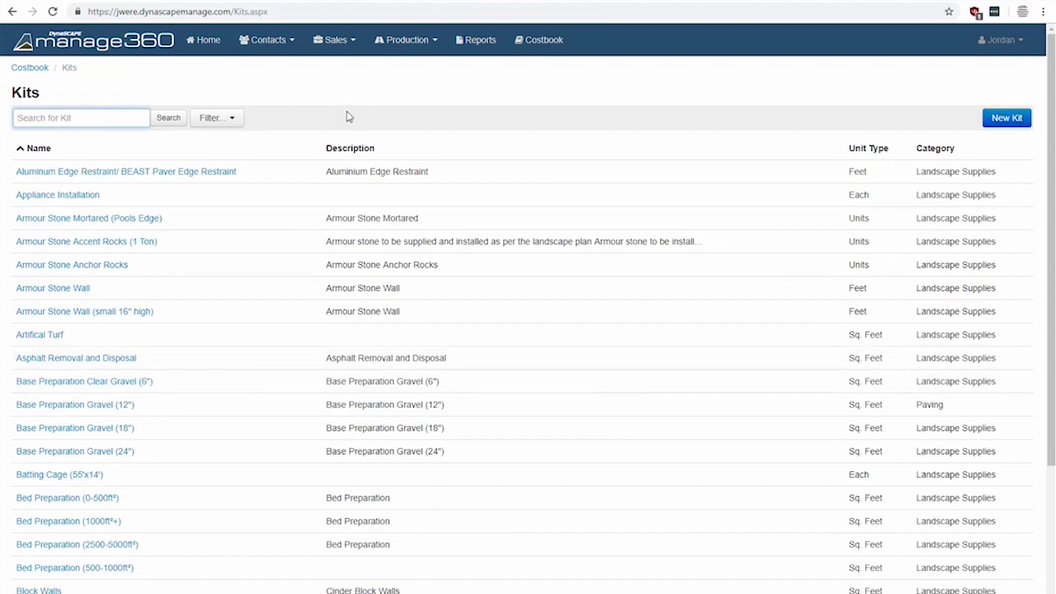
Filter the kits list to the Landscaping division
{"action": "scroll", "coordinate": [291, 225], "scroll_direction": "down", "scroll_amount": 2}
{"action": "scroll", "coordinate": [295, 233], "scroll_direction": "up", "scroll_amount": 2}
{"action": "left_click", "coordinate": [218, 122]}
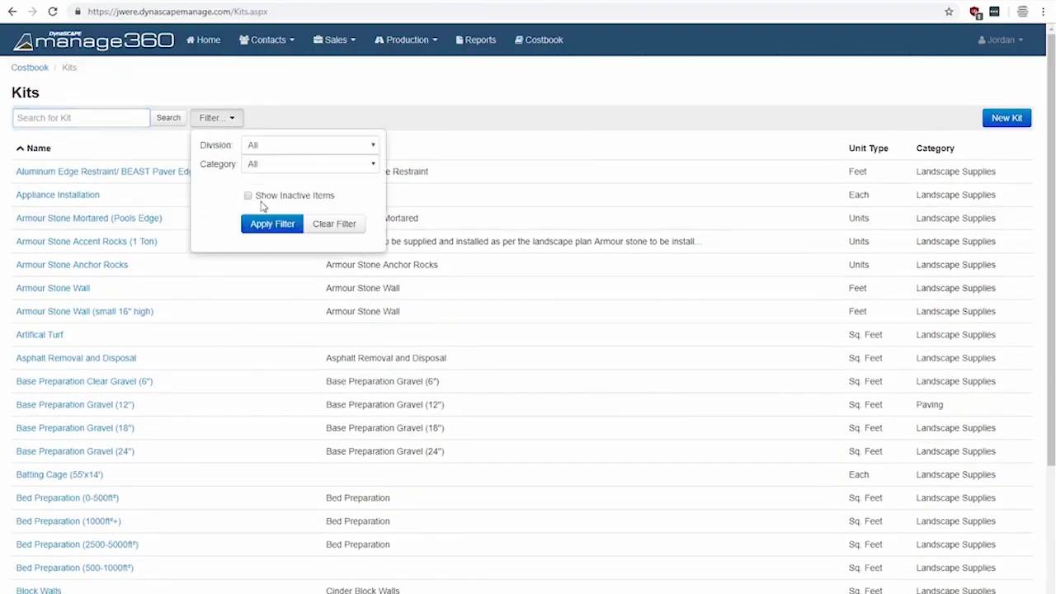
{"action": "left_click", "coordinate": [274, 147]}
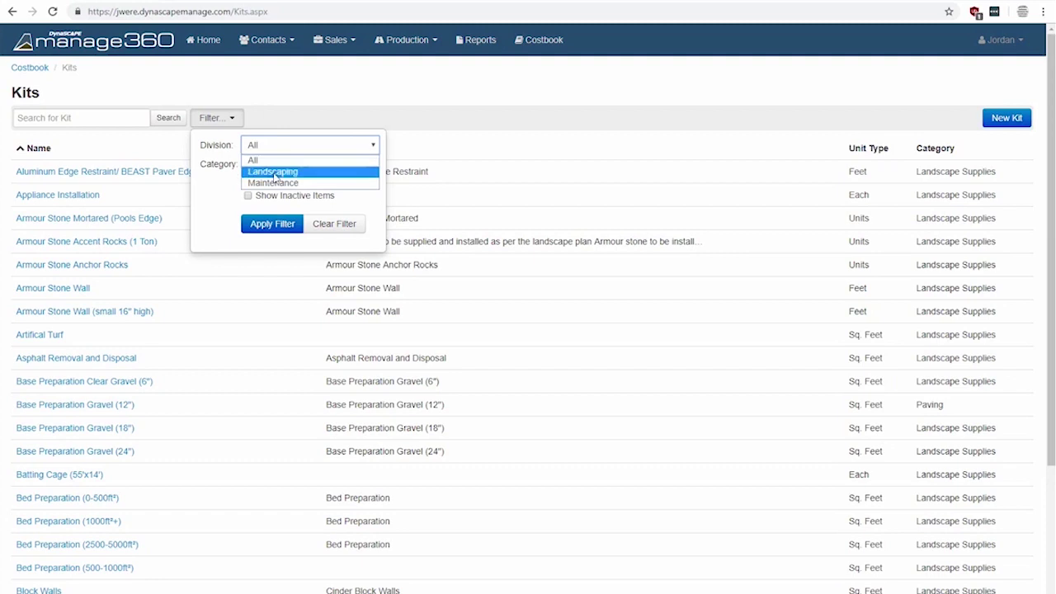
{"action": "left_click", "coordinate": [272, 171]}
{"action": "left_click", "coordinate": [272, 225]}
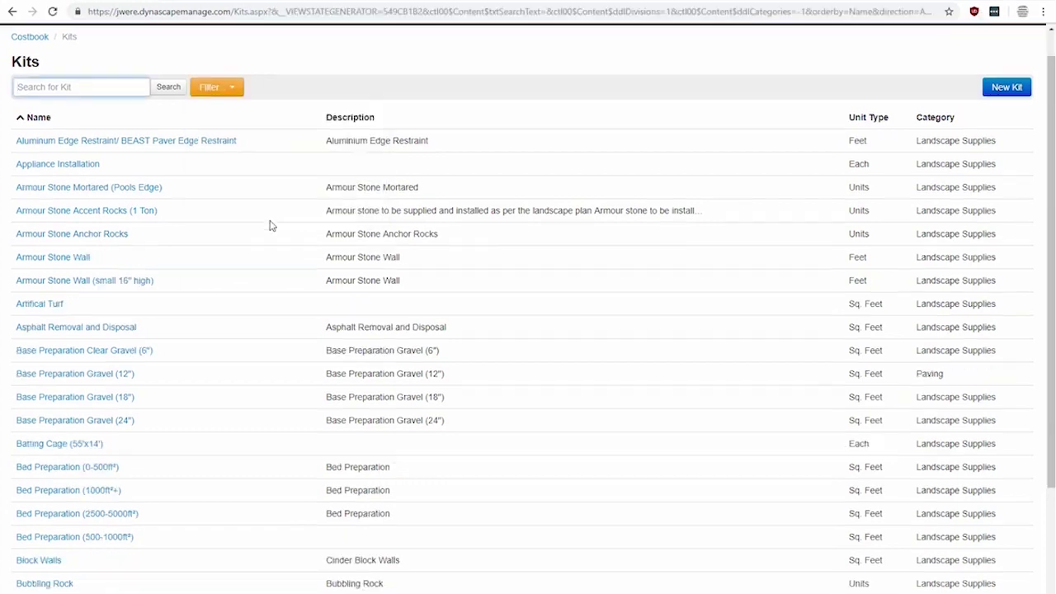
Change the kits list filter to the Maintenance division
{"action": "left_click", "coordinate": [234, 122]}
{"action": "left_click", "coordinate": [272, 146]}
{"action": "left_click", "coordinate": [280, 183]}
{"action": "left_click", "coordinate": [284, 224]}
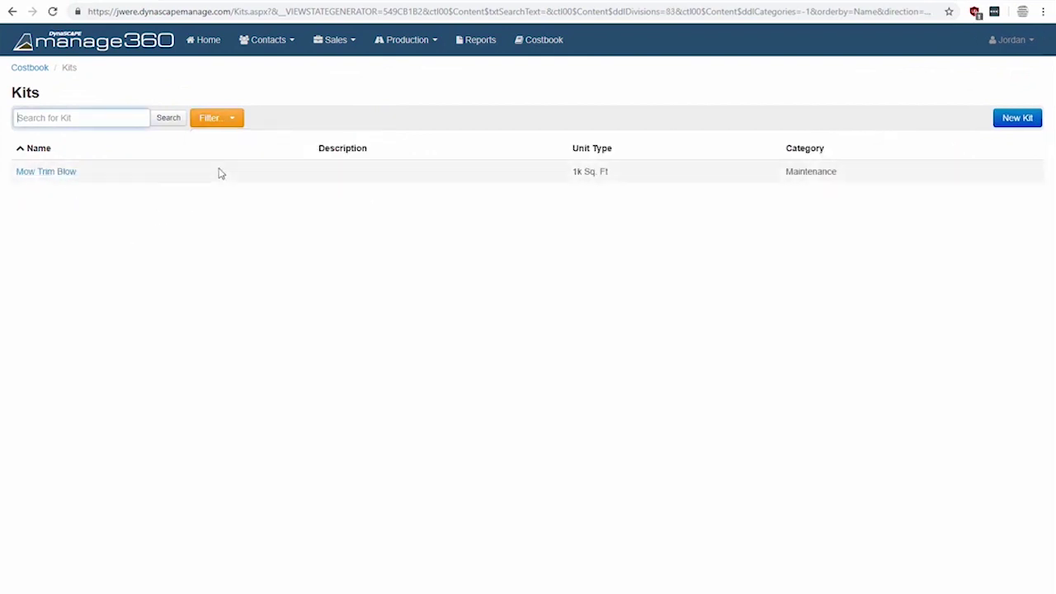
Filter the kits list to the Paving category across all divisions
{"action": "left_click", "coordinate": [238, 124]}
{"action": "left_click", "coordinate": [264, 149]}
{"action": "left_click", "coordinate": [268, 156]}
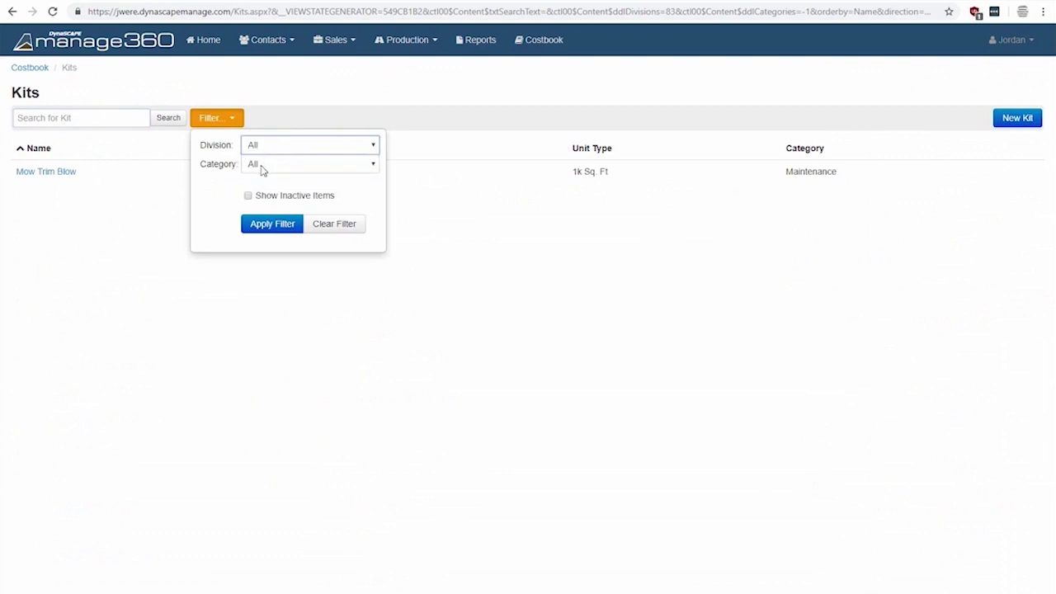
{"action": "left_click", "coordinate": [261, 167]}
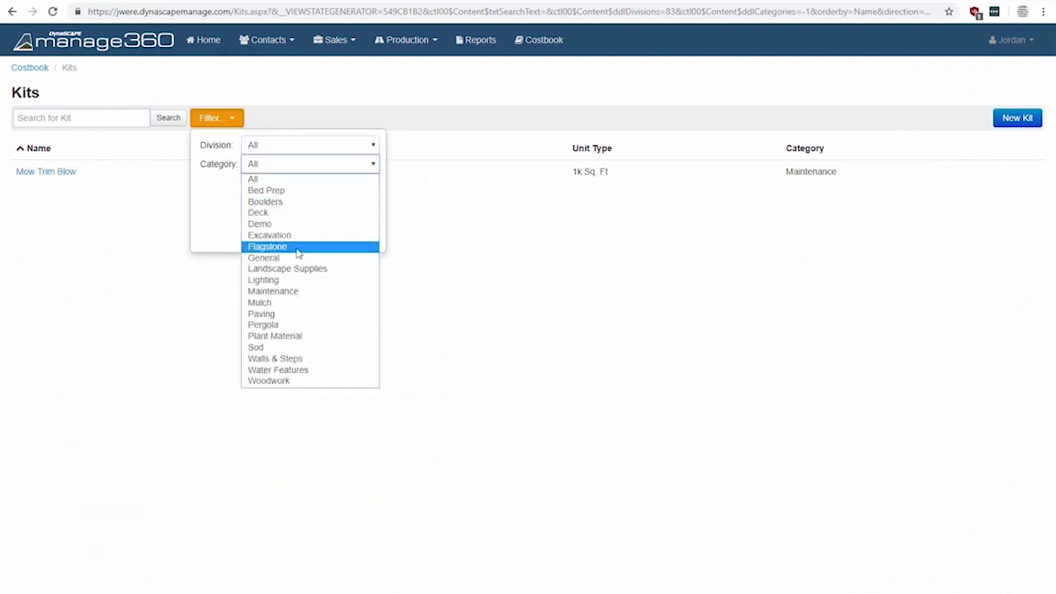
{"action": "left_click", "coordinate": [303, 315]}
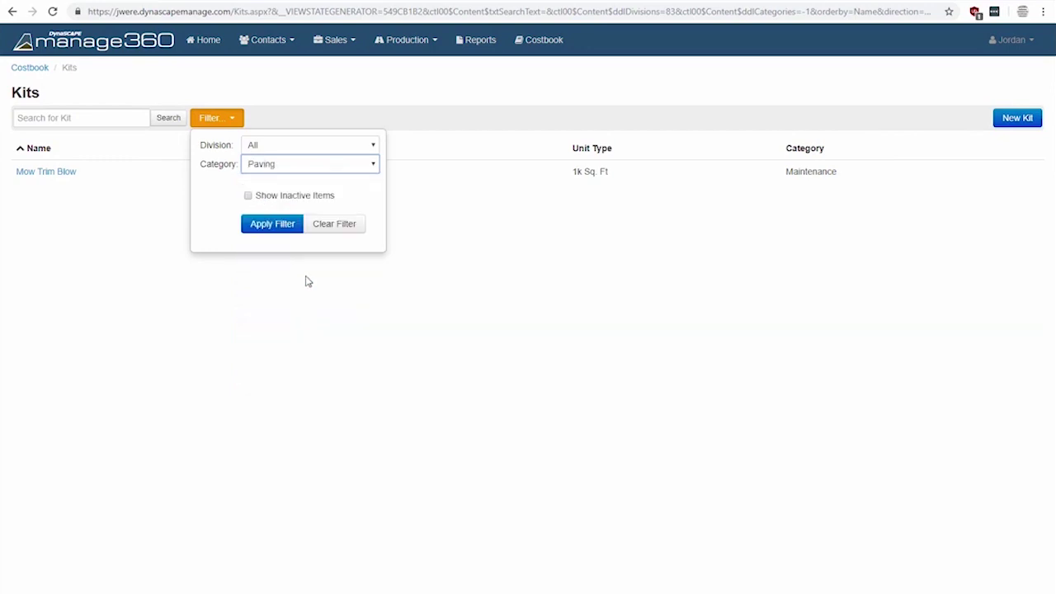
{"action": "left_click", "coordinate": [269, 226]}
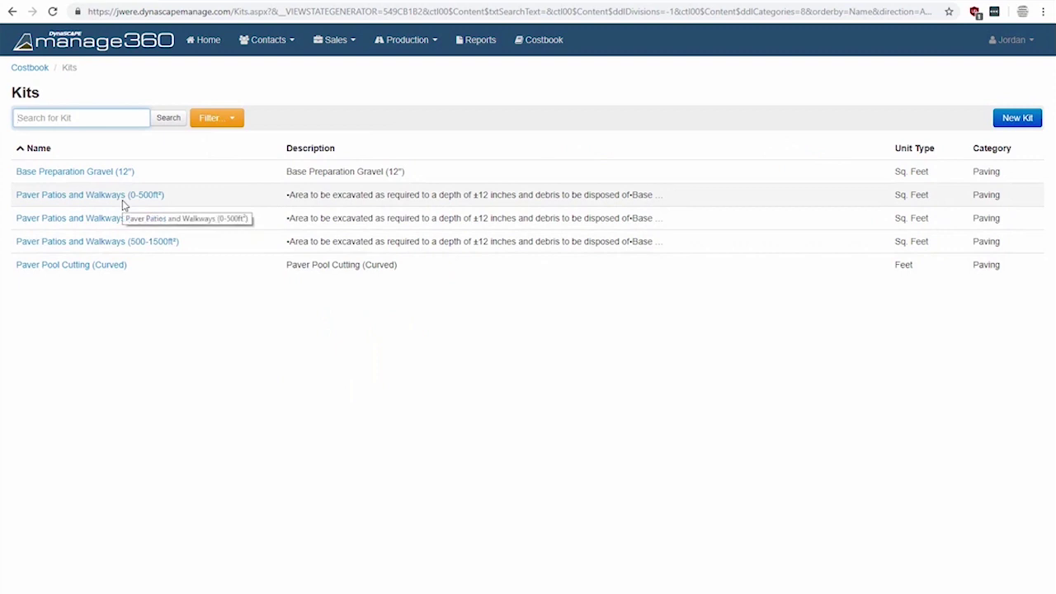
Search the kits for "mow" and reset the category filter to All
{"action": "type", "text": "mow"}
{"action": "key", "text": "Return"}
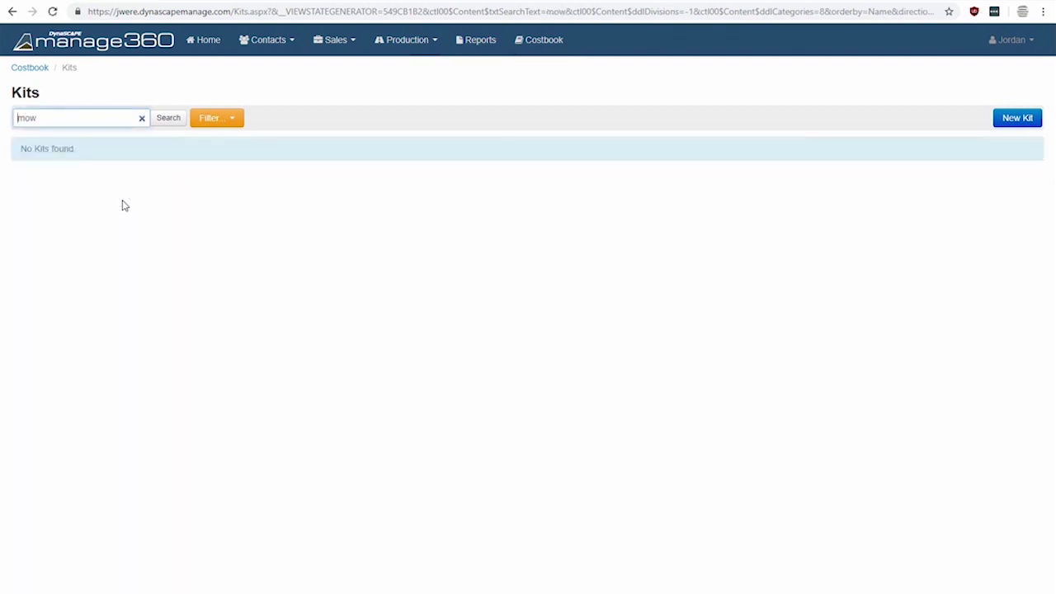
{"action": "left_click", "coordinate": [278, 167]}
{"action": "left_click", "coordinate": [283, 178]}
{"action": "left_click", "coordinate": [272, 223]}
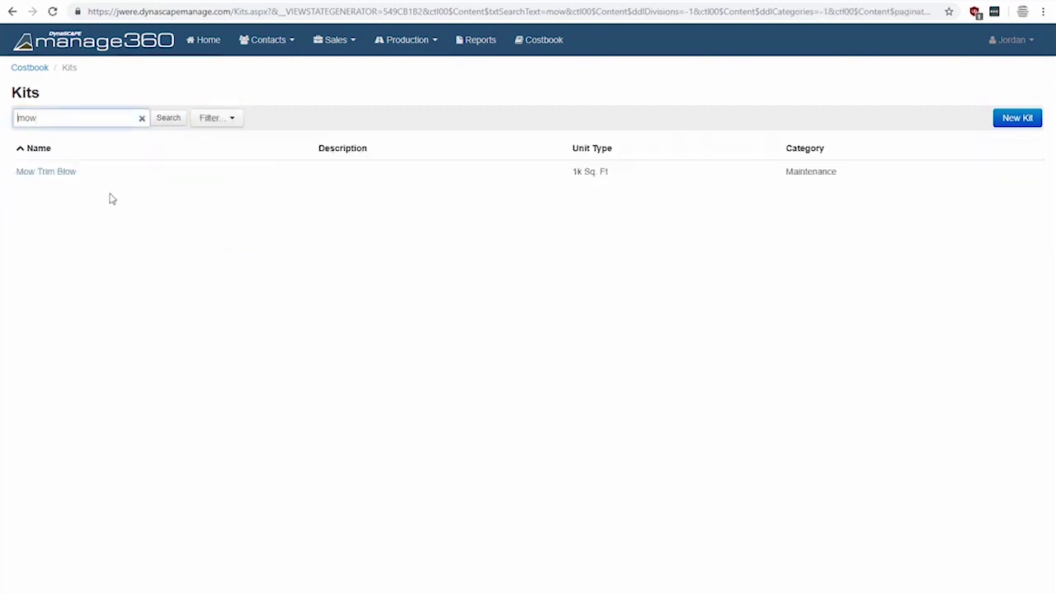
Open the Mow Trim Blow kit and select the Mow & Trim service among its linked services
{"action": "left_click", "coordinate": [34, 172]}
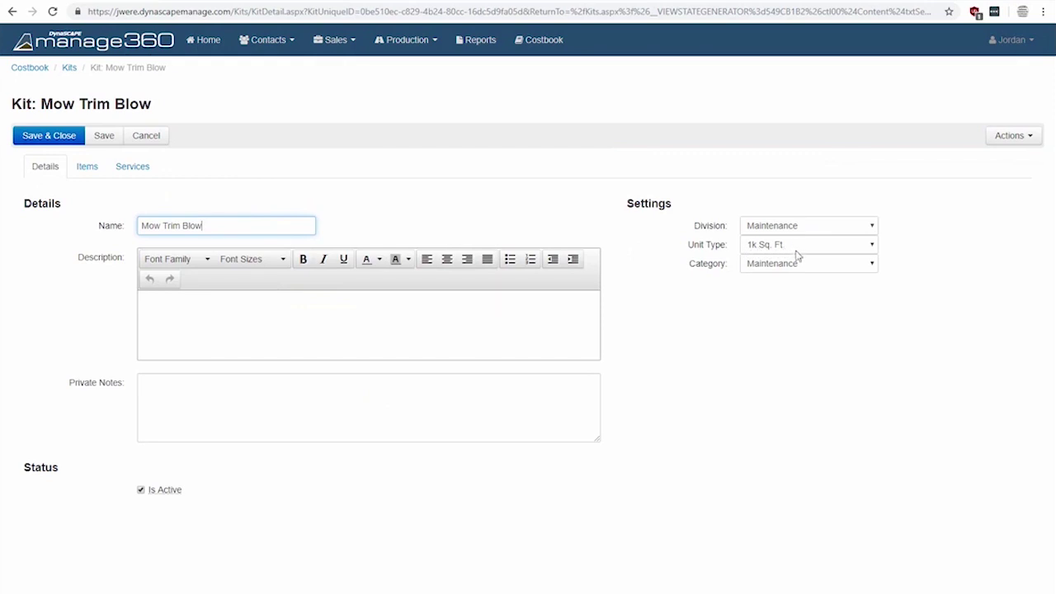
{"action": "left_click", "coordinate": [132, 168]}
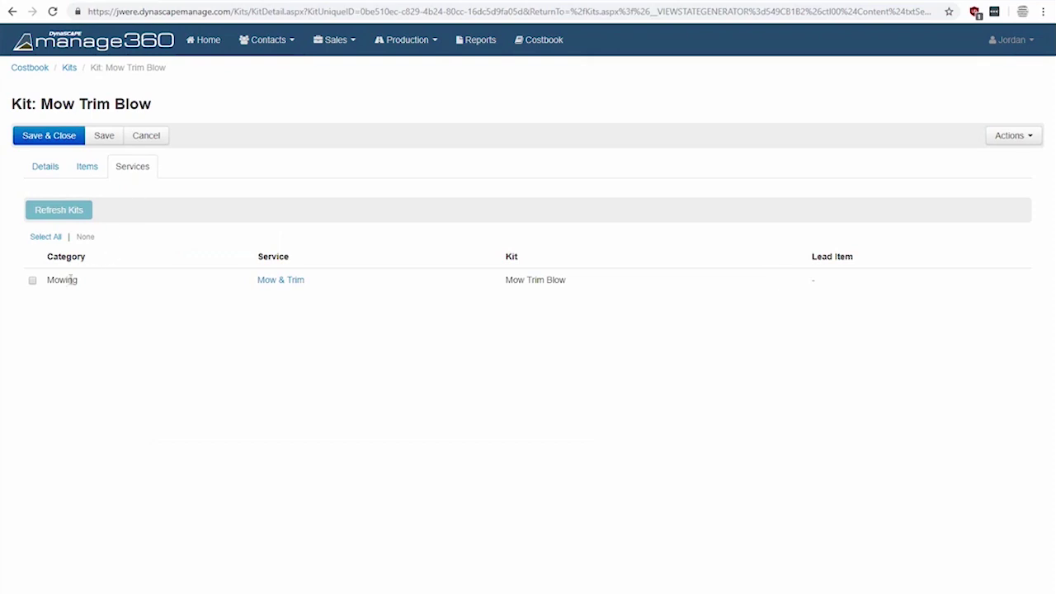
{"action": "left_click_drag", "start_coordinate": [51, 281], "coordinate": [106, 315]}
{"action": "left_click", "coordinate": [106, 322]}
{"action": "left_click", "coordinate": [33, 281]}
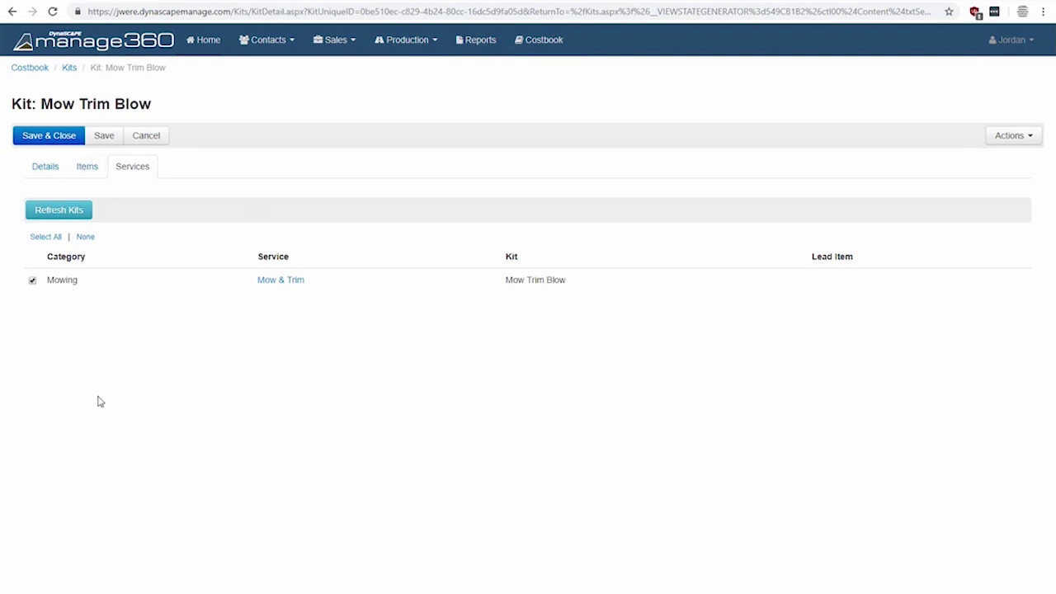
Examine the kit's labor and equipment items, its base quantity in kSF and the hours assigned to each item
{"action": "left_click", "coordinate": [85, 168]}
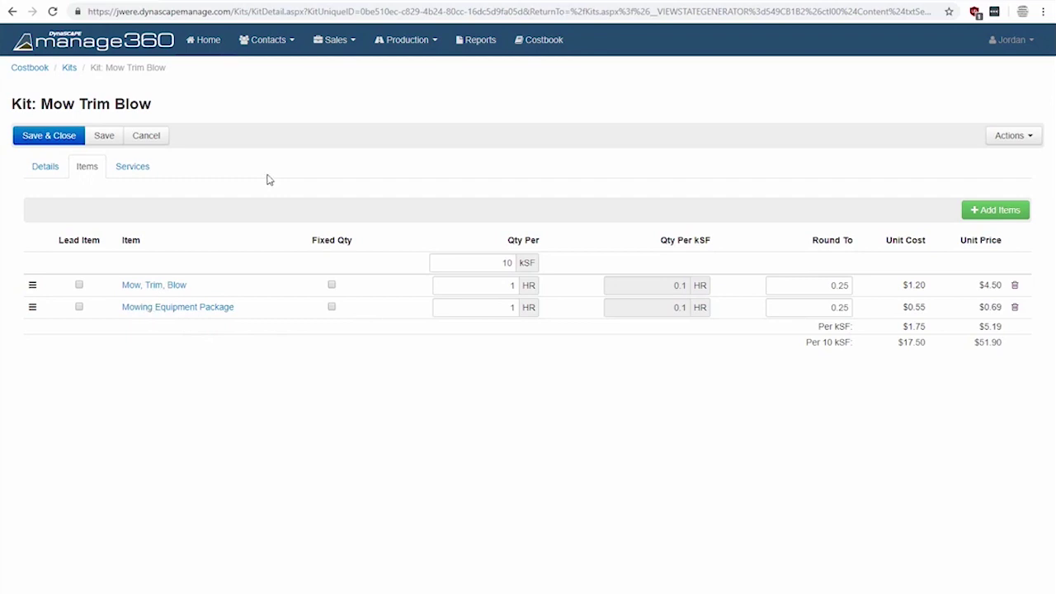
{"action": "left_click_drag", "start_coordinate": [165, 290], "coordinate": [132, 306]}
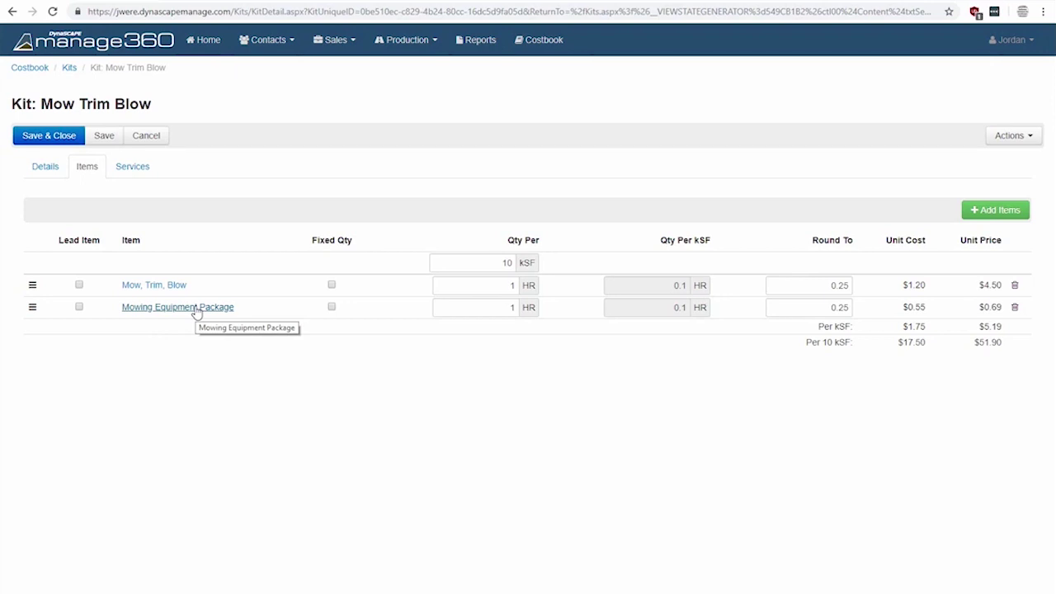
{"action": "left_click", "coordinate": [505, 262]}
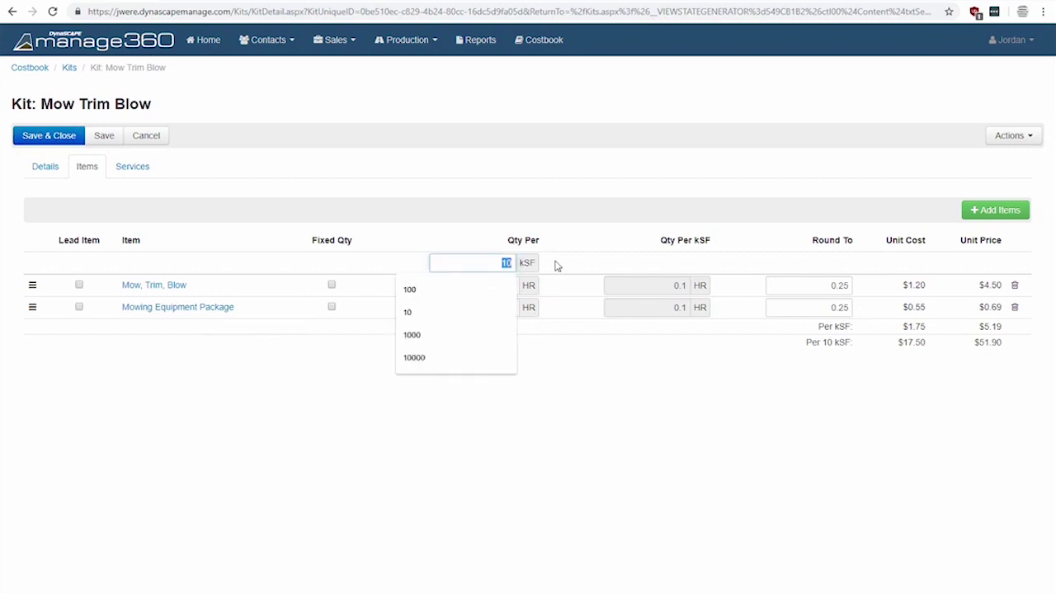
{"action": "left_click", "coordinate": [561, 225]}
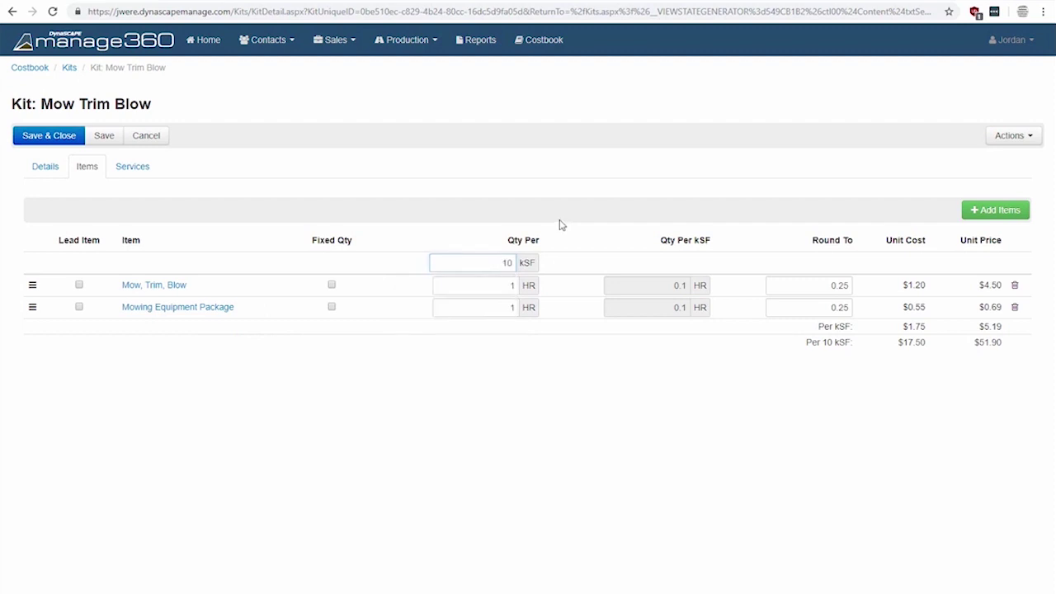
{"action": "double_click", "coordinate": [522, 262]}
{"action": "left_click", "coordinate": [548, 249]}
{"action": "double_click", "coordinate": [510, 285]}
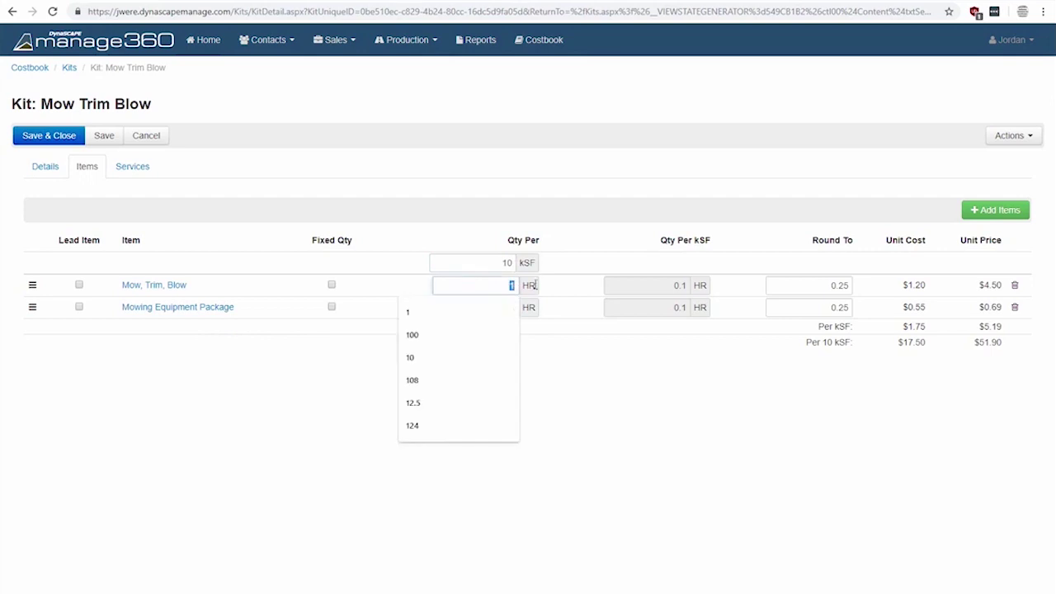
{"action": "left_click", "coordinate": [550, 219]}
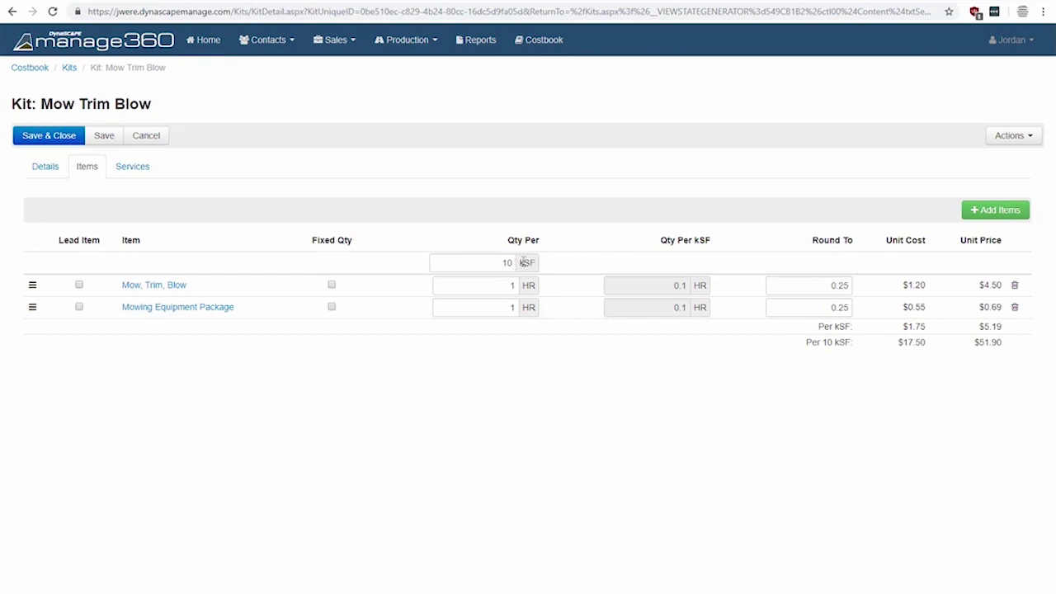
Change the Mow Trim Blow kit's unit type to Sq. Feet and return to its item list
{"action": "left_click", "coordinate": [47, 171]}
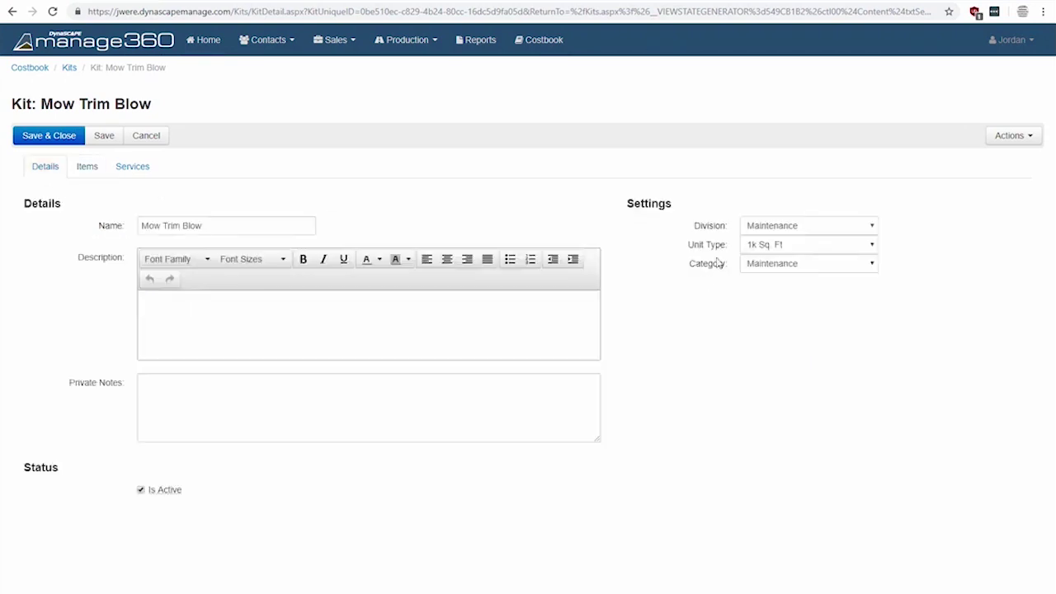
{"action": "left_click", "coordinate": [766, 245]}
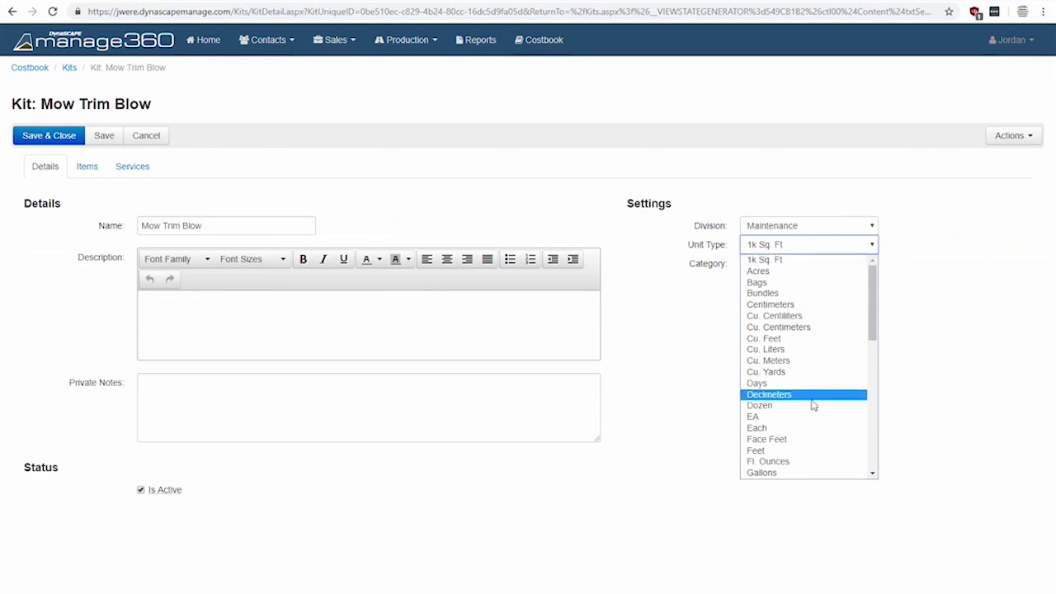
{"action": "scroll", "coordinate": [808, 462], "scroll_direction": "down", "scroll_amount": 12}
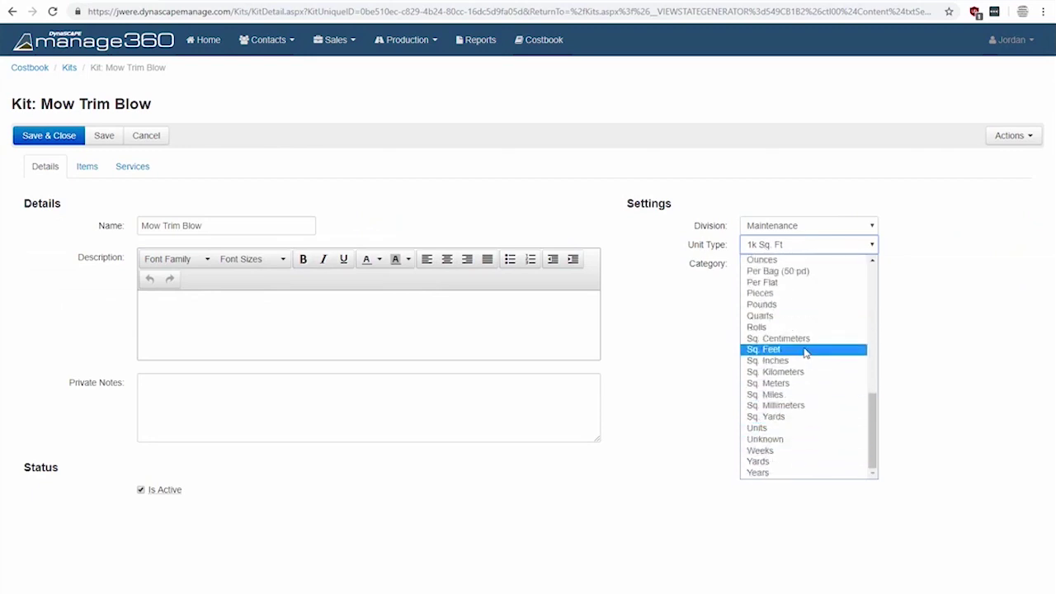
{"action": "left_click", "coordinate": [804, 349]}
{"action": "left_click", "coordinate": [72, 170]}
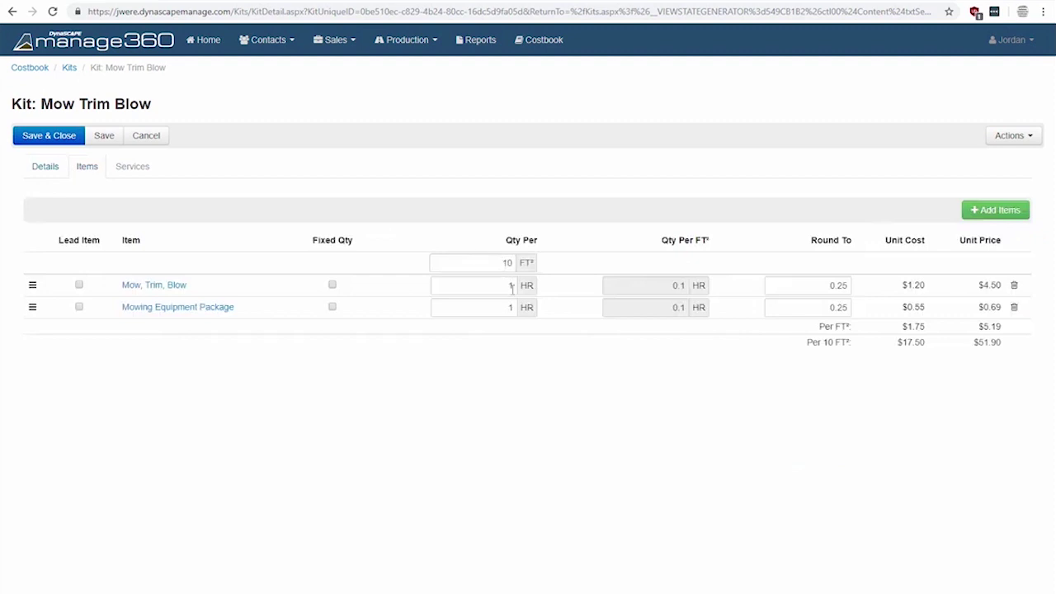
Set the kit's base quantity to 10000 FT² and both Mow, Trim, Blow and Mowing Equipment Package to 1 HR
{"action": "left_click", "coordinate": [513, 264]}
{"action": "type", "text": "000"}
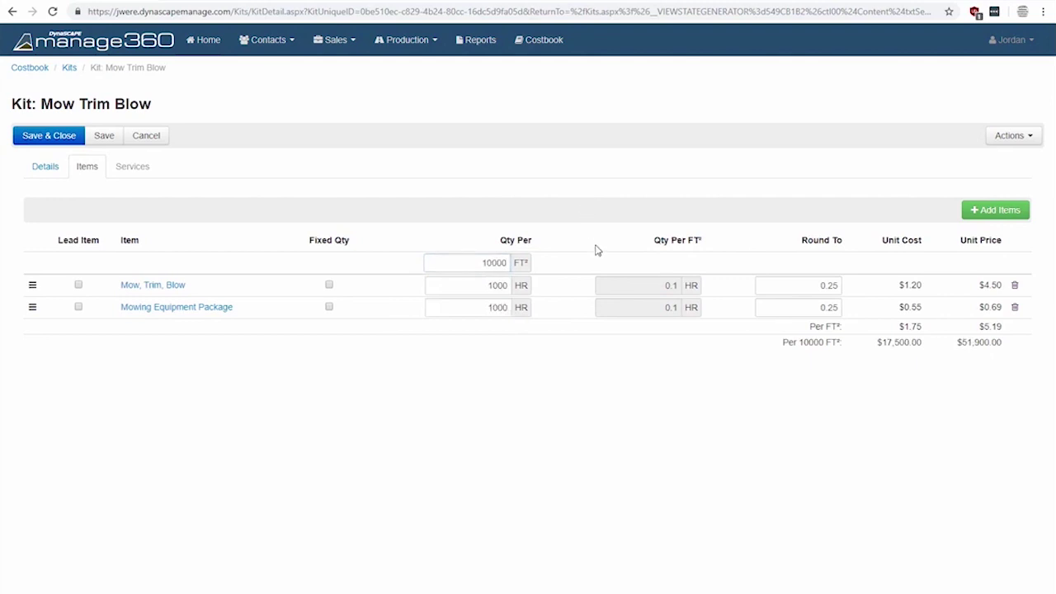
{"action": "left_click_drag", "start_coordinate": [483, 284], "coordinate": [602, 281]}
{"action": "type", "text": "1"}
{"action": "key", "text": "Tab"}
{"action": "type", "text": "1"}
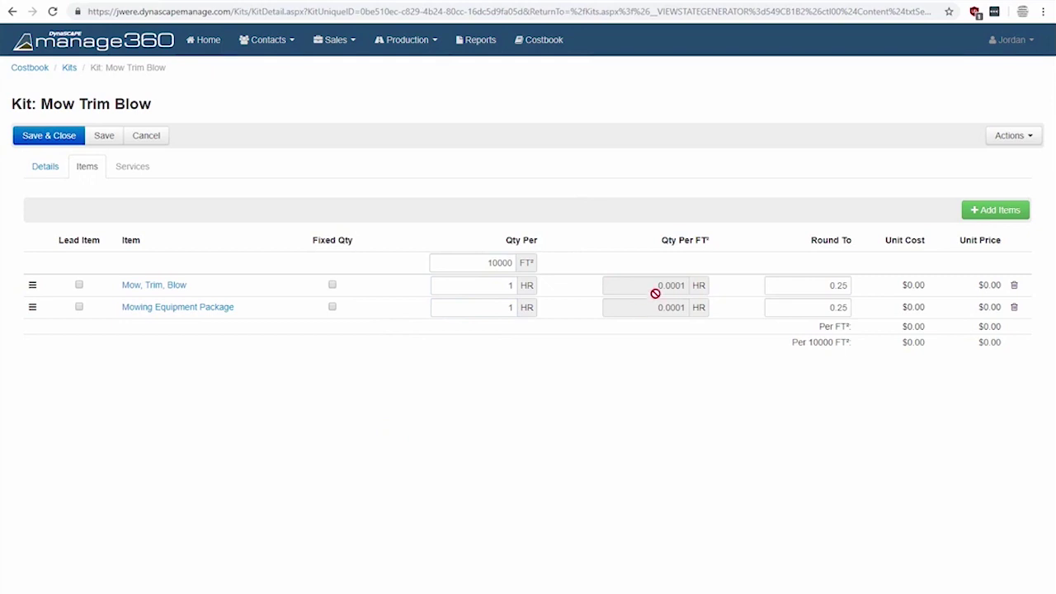
Examine how the quantity per FT² affects the unit cost and unit price of the Mow, Trim, Blow item
{"action": "left_click_drag", "start_coordinate": [658, 286], "coordinate": [703, 288]}
{"action": "left_click", "coordinate": [716, 232]}
{"action": "left_click_drag", "start_coordinate": [668, 287], "coordinate": [702, 288]}
{"action": "left_click_drag", "start_coordinate": [902, 284], "coordinate": [1004, 295]}
{"action": "double_click", "coordinate": [507, 285]}
{"action": "left_click", "coordinate": [554, 224]}
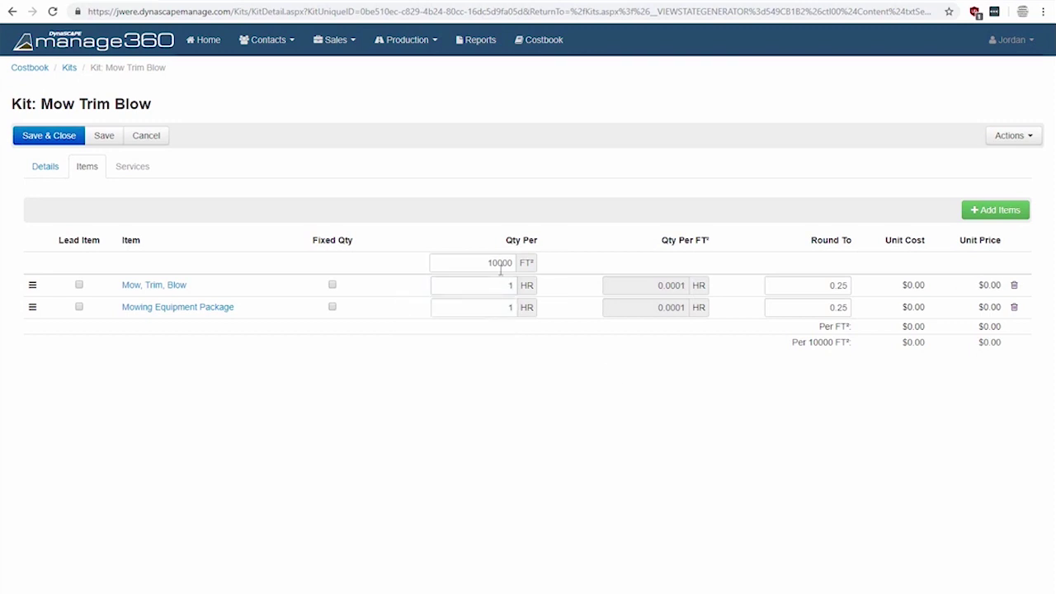
{"action": "left_click_drag", "start_coordinate": [487, 266], "coordinate": [566, 271]}
{"action": "left_click", "coordinate": [565, 270]}
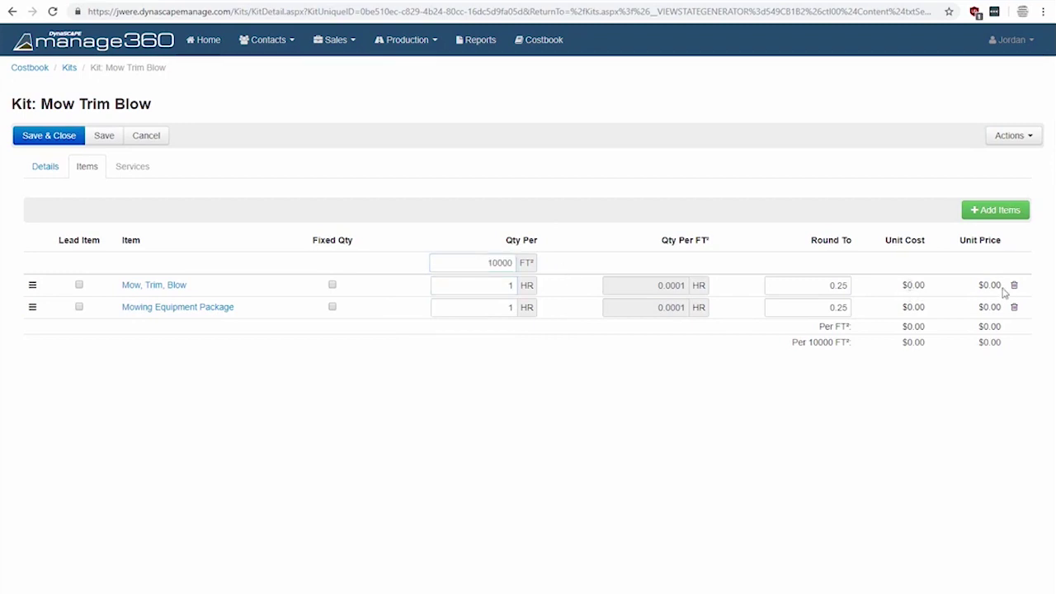
{"action": "double_click", "coordinate": [913, 285]}
{"action": "left_click", "coordinate": [968, 400]}
Set the kit's unit type back to 1k Sq. Ft
{"action": "left_click", "coordinate": [44, 168]}
{"action": "left_click", "coordinate": [775, 245]}
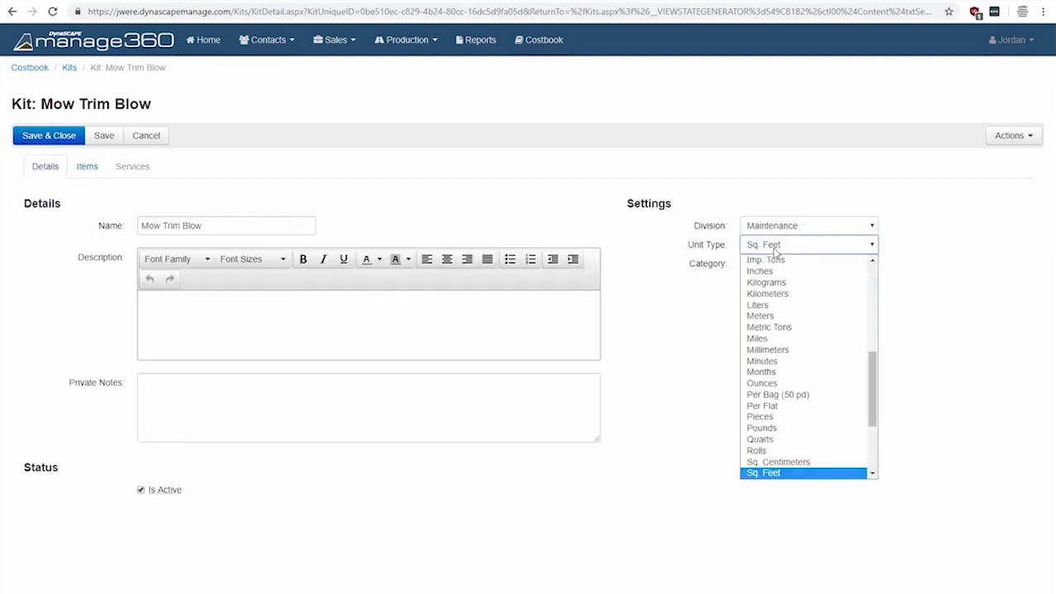
{"action": "scroll", "coordinate": [783, 305], "scroll_direction": "up", "scroll_amount": 5}
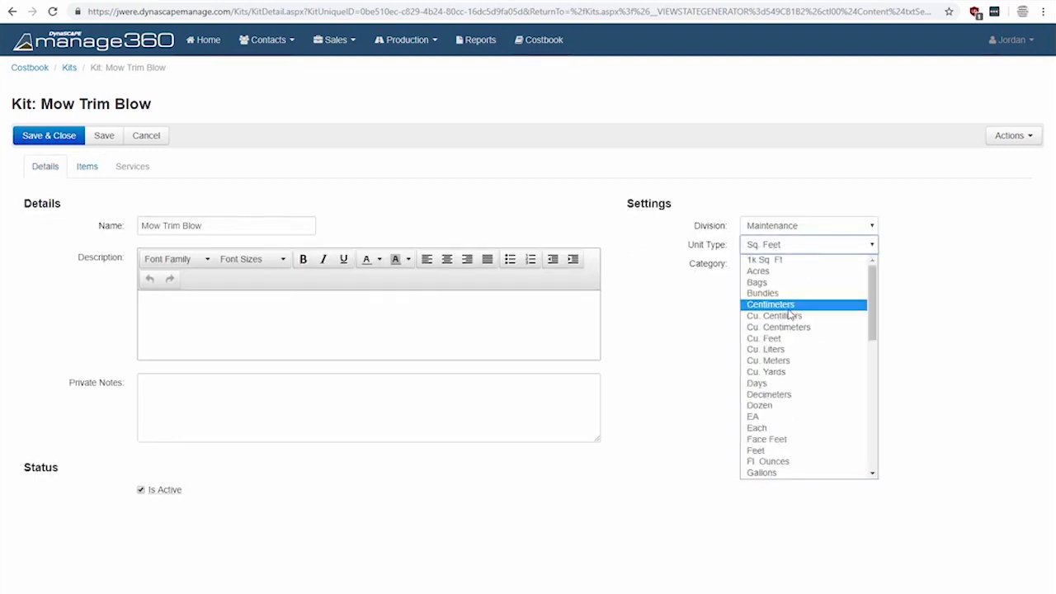
{"action": "left_click", "coordinate": [779, 260]}
Set the kit's base quantity to 10 kSF, with 1 HR each for Mow, Trim, Blow and Mowing Equipment Package
{"action": "left_click", "coordinate": [87, 166]}
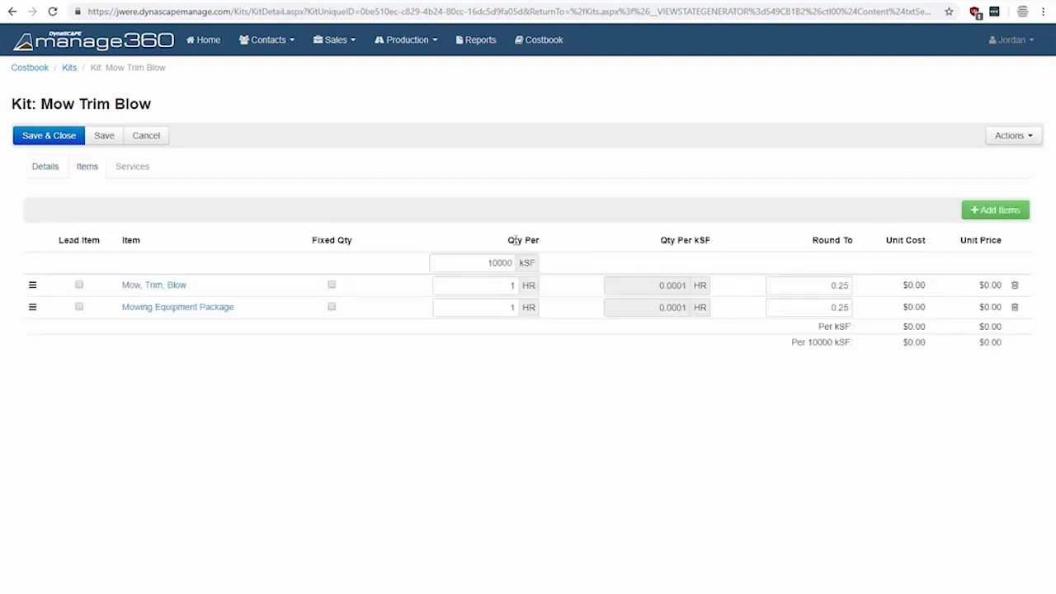
{"action": "left_click_drag", "start_coordinate": [496, 263], "coordinate": [556, 267]}
{"action": "key", "text": "BackSpace"}
{"action": "left_click_drag", "start_coordinate": [486, 285], "coordinate": [550, 294]}
{"action": "type", "text": "10"}
{"action": "left_click_drag", "start_coordinate": [476, 309], "coordinate": [581, 320]}
{"action": "type", "text": "1"}
{"action": "left_click", "coordinate": [645, 368]}
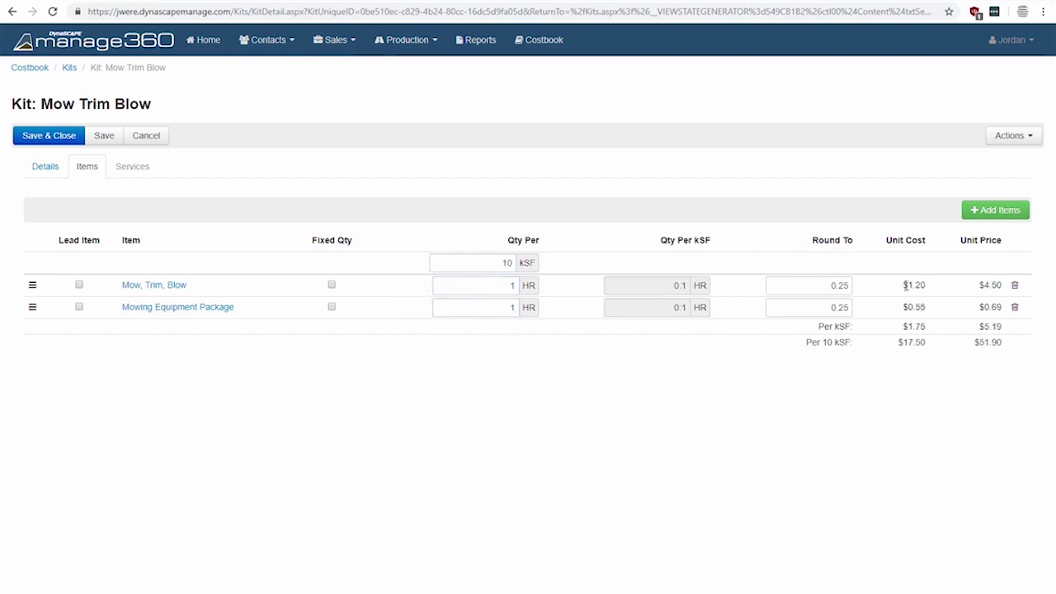
Review the kit's cost and price per kSF and per 10 kSF, and return to its details
{"action": "left_click_drag", "start_coordinate": [924, 327], "coordinate": [857, 330]}
{"action": "left_click", "coordinate": [889, 435]}
{"action": "left_click_drag", "start_coordinate": [893, 343], "coordinate": [983, 344]}
{"action": "left_click", "coordinate": [1016, 387]}
{"action": "left_click", "coordinate": [41, 171]}
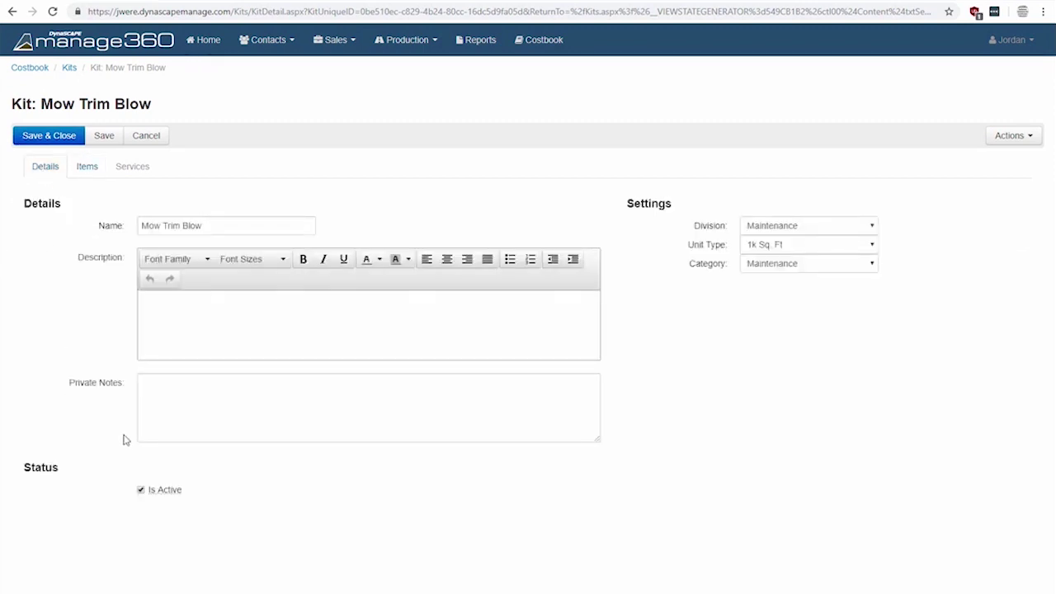
Review the Mow Trim Blow kit's private notes and name fields, then its items
{"action": "left_click", "coordinate": [165, 391]}
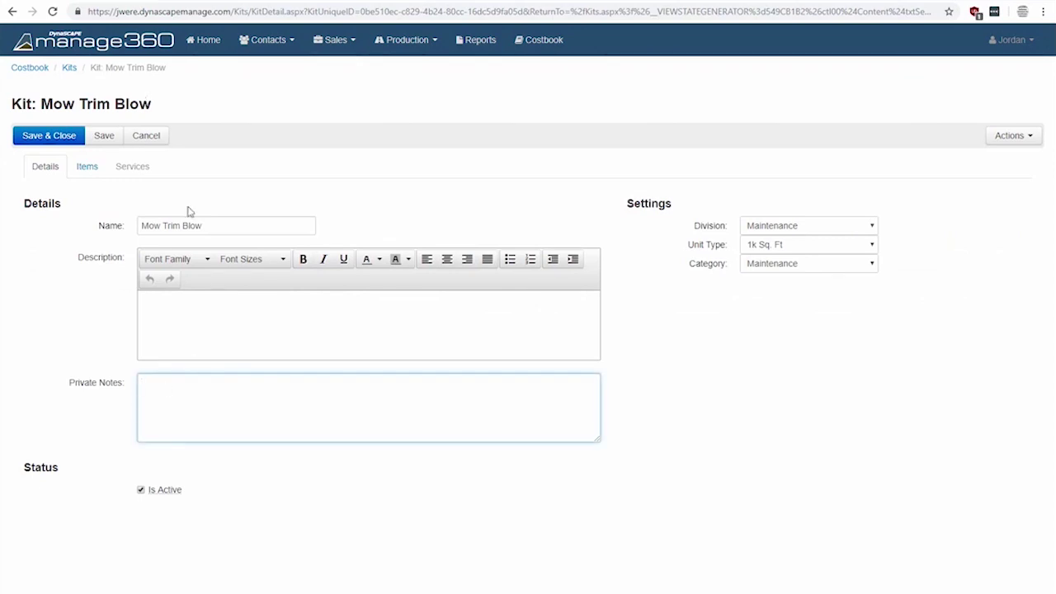
{"action": "left_click", "coordinate": [208, 225]}
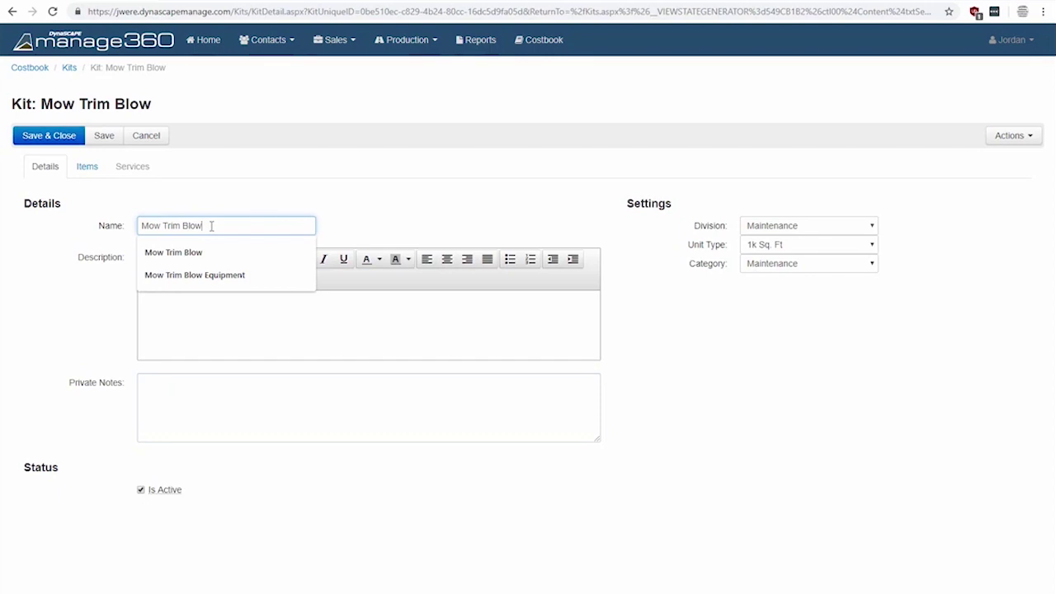
{"action": "left_click", "coordinate": [87, 167]}
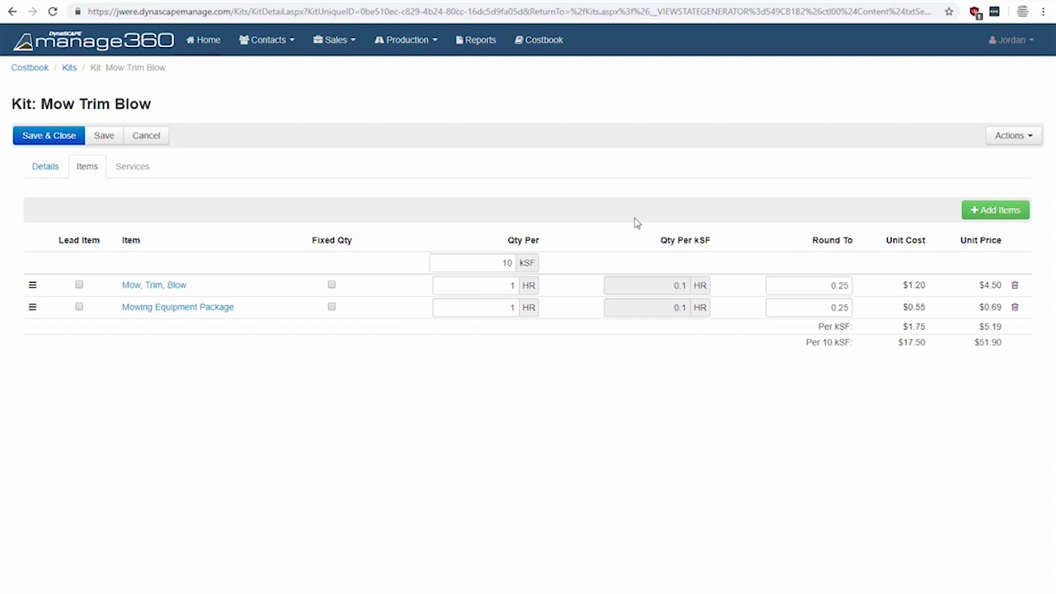
Return to the kits list and search it for "mulch"
{"action": "left_click", "coordinate": [67, 71]}
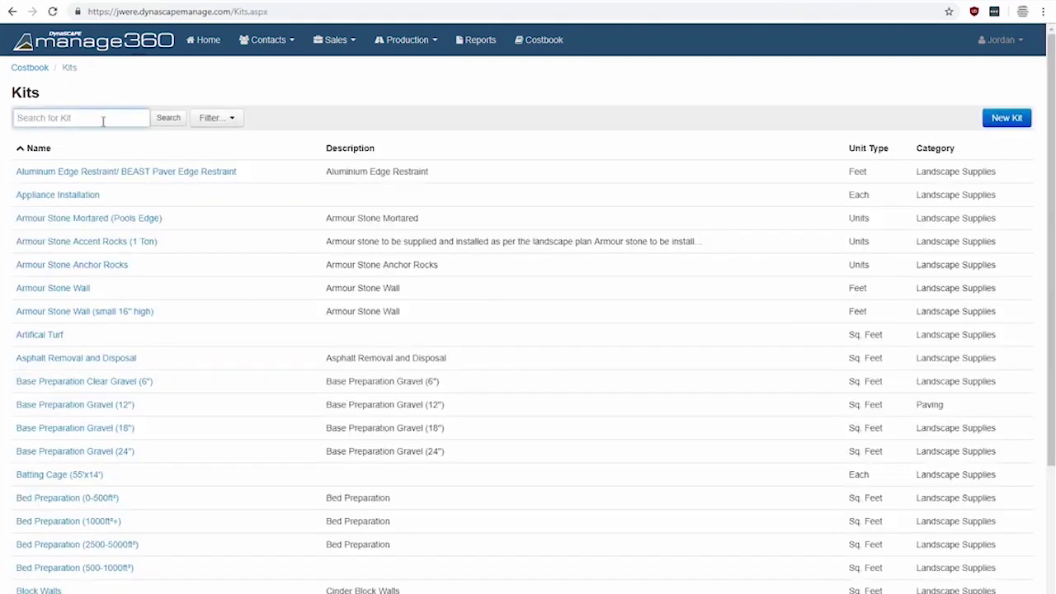
{"action": "type", "text": "mulch"}
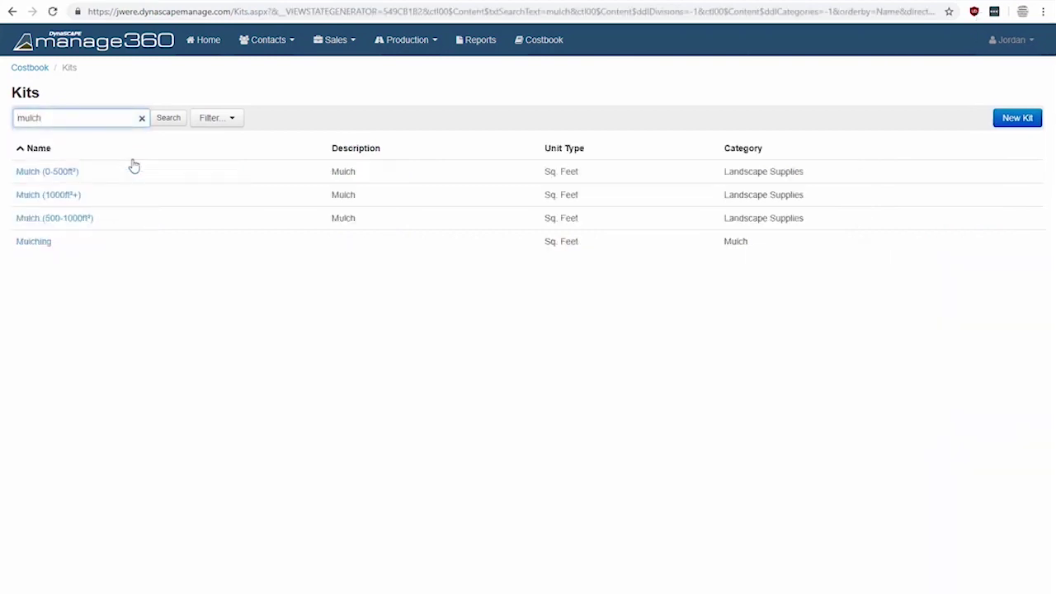
{"action": "left_click", "coordinate": [61, 175]}
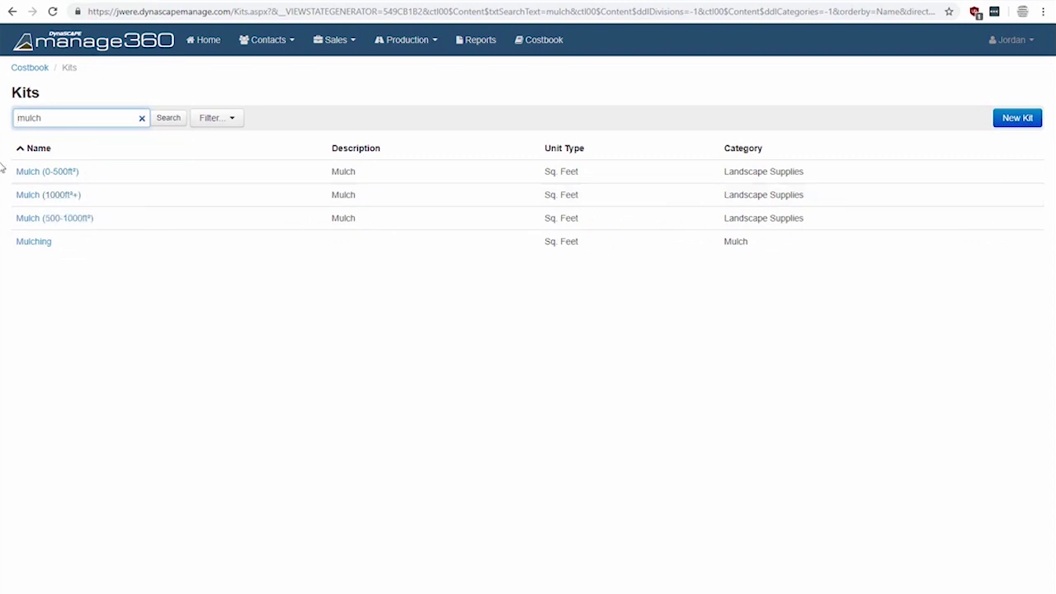
Review the items and base quantity of the Mulch (500-1000ft²) kit, and leave it without saving
{"action": "left_click", "coordinate": [65, 219]}
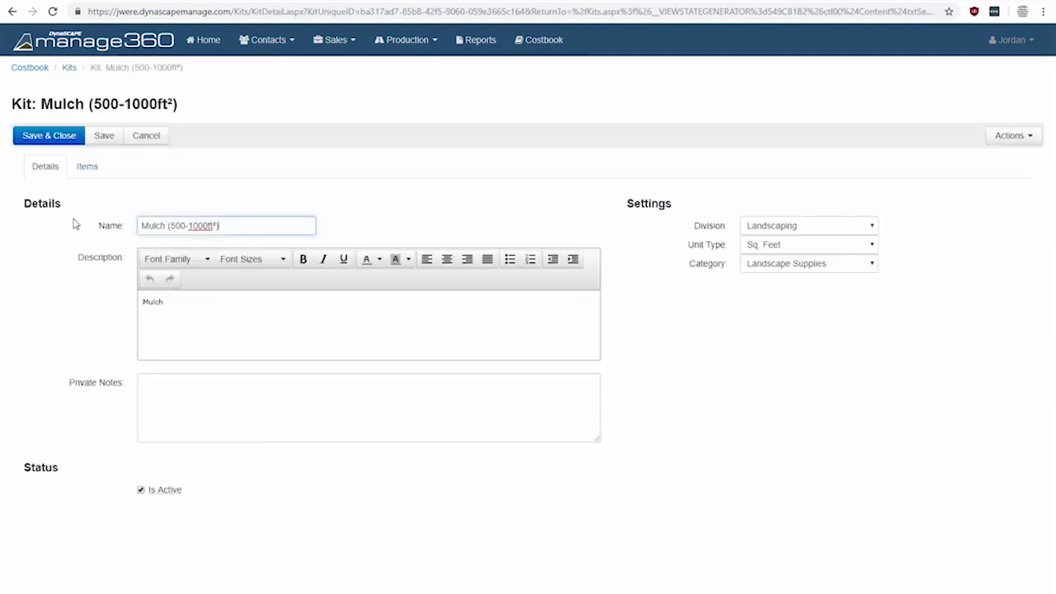
{"action": "left_click", "coordinate": [86, 169]}
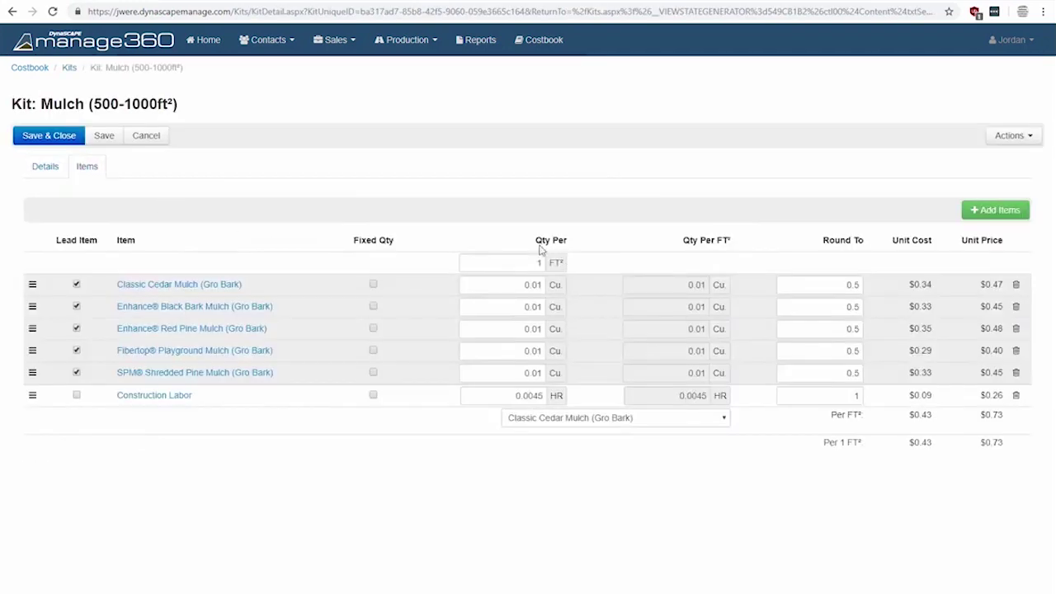
{"action": "left_click", "coordinate": [516, 263]}
{"action": "left_click", "coordinate": [138, 137]}
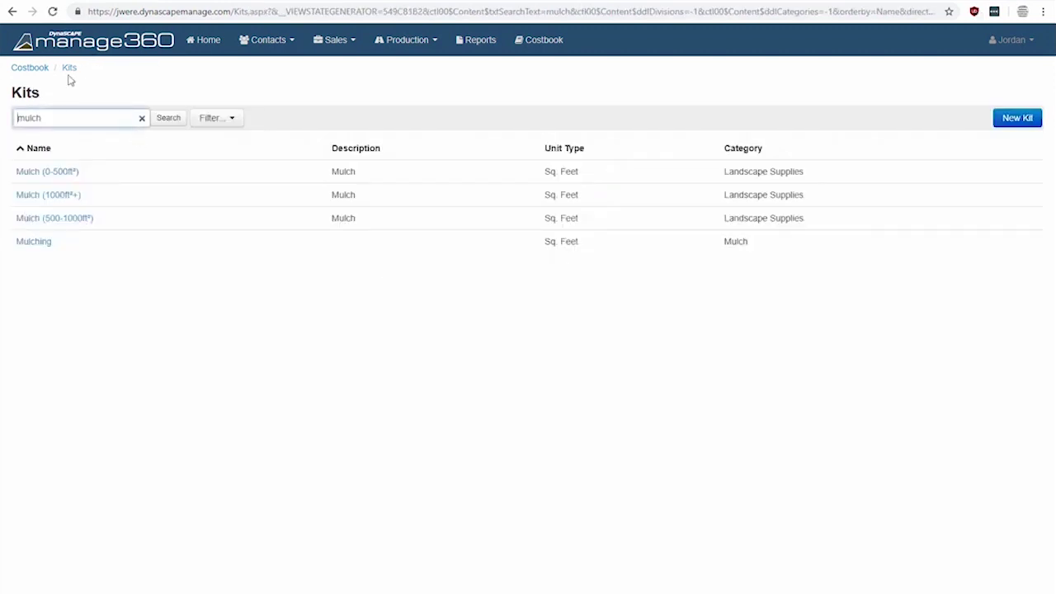
Search the kits list for "base"
{"action": "double_click", "coordinate": [84, 118]}
{"action": "type", "text": "base"}
{"action": "key", "text": "Return"}
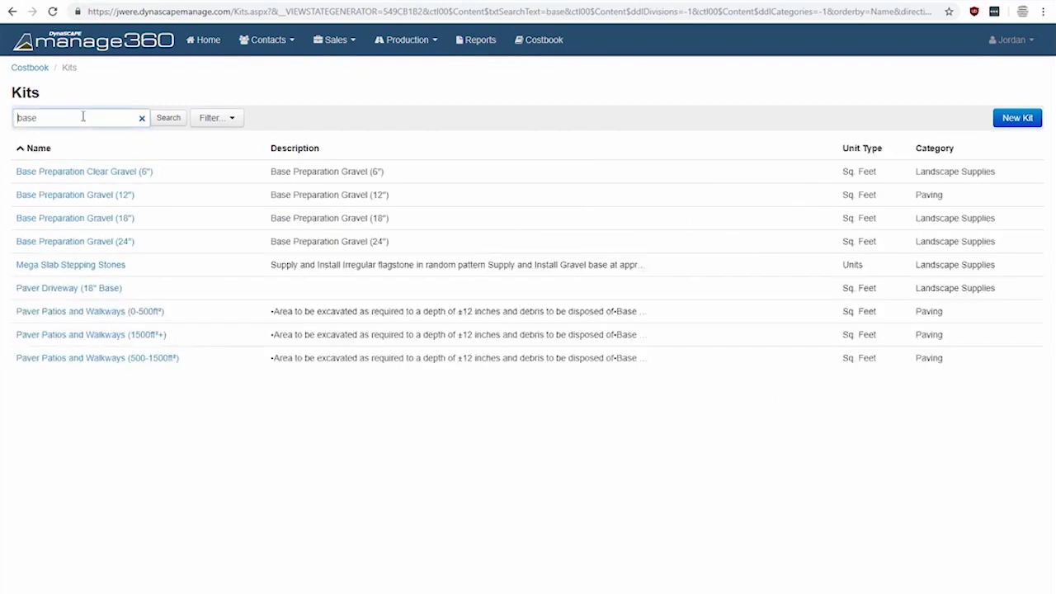
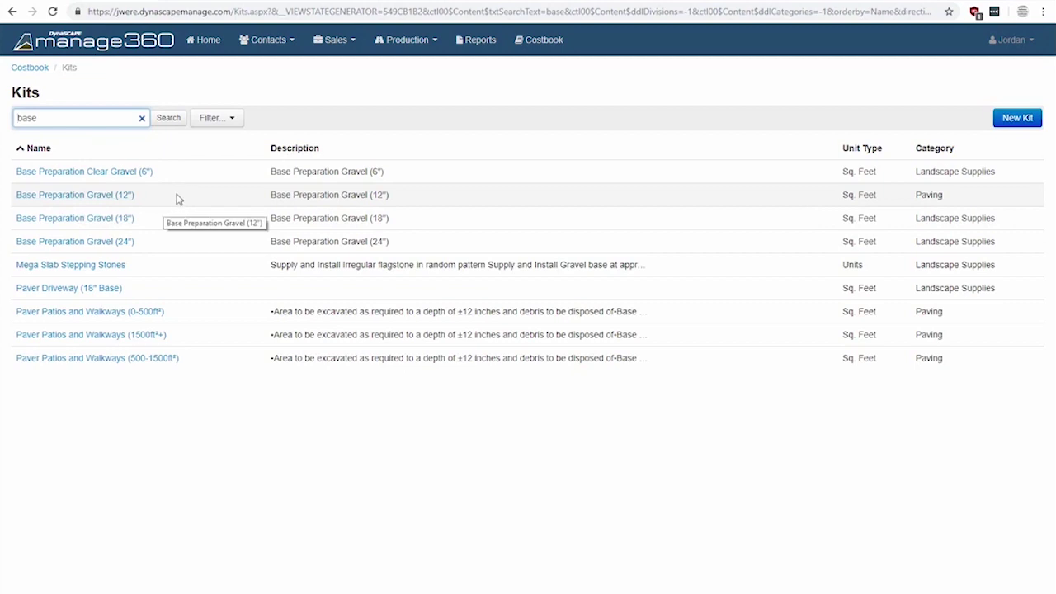
Review the details and items of the Base Preparation Gravel (12") kit, and leave it without saving
{"action": "left_click", "coordinate": [62, 201]}
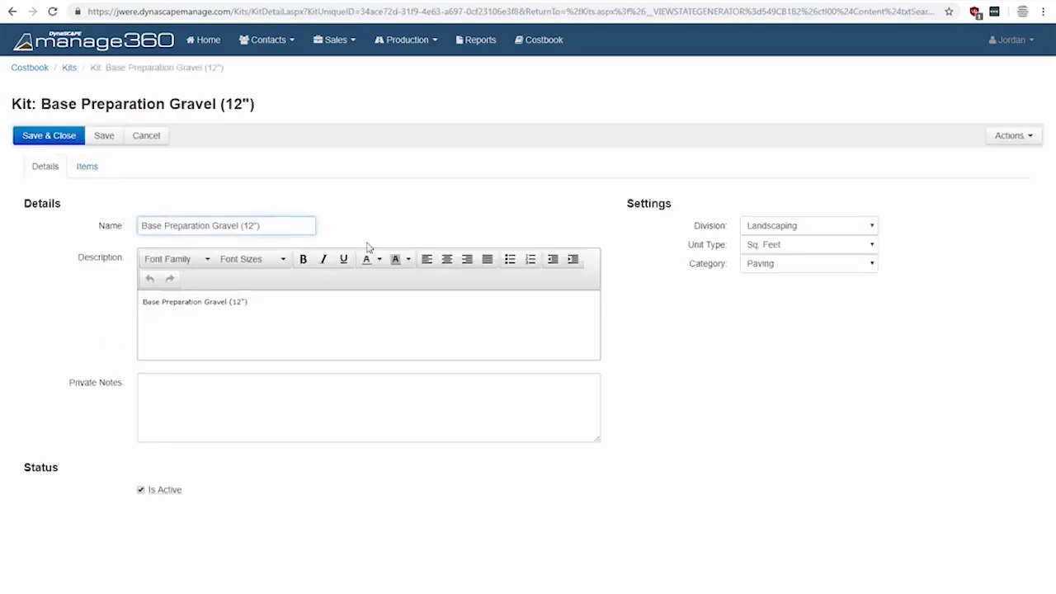
{"action": "left_click", "coordinate": [86, 168]}
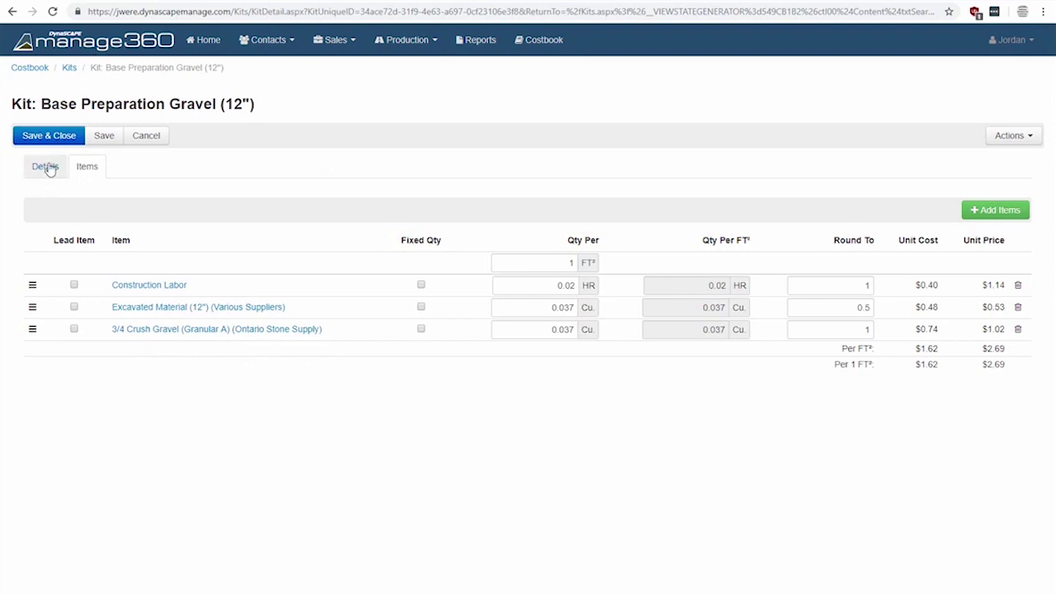
{"action": "left_click", "coordinate": [132, 136]}
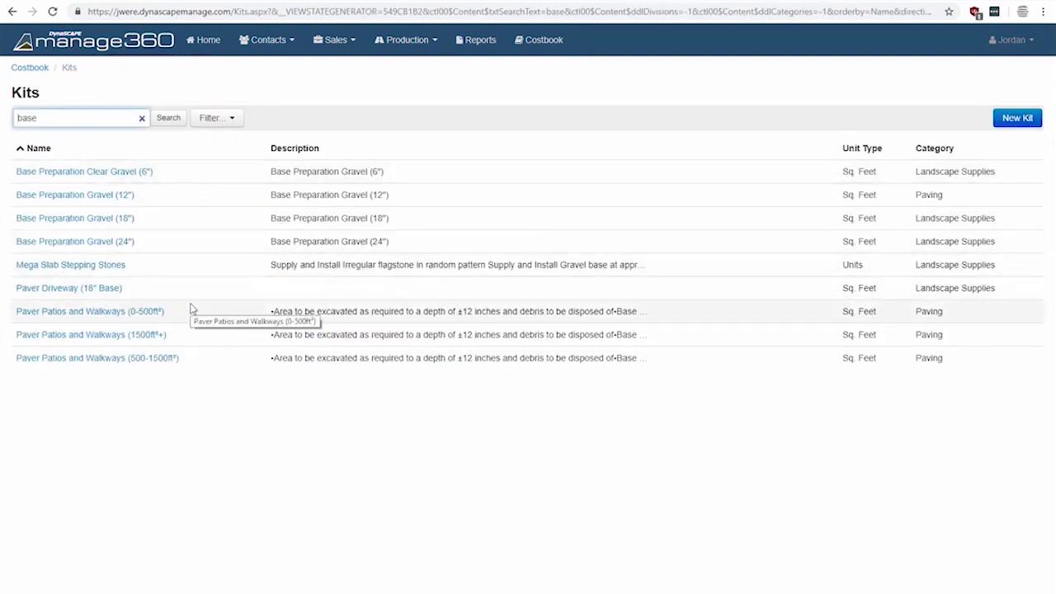
Open the Paver Patios and Walkways (0-500ft²) kit and examine its name and description text
{"action": "left_click", "coordinate": [114, 316]}
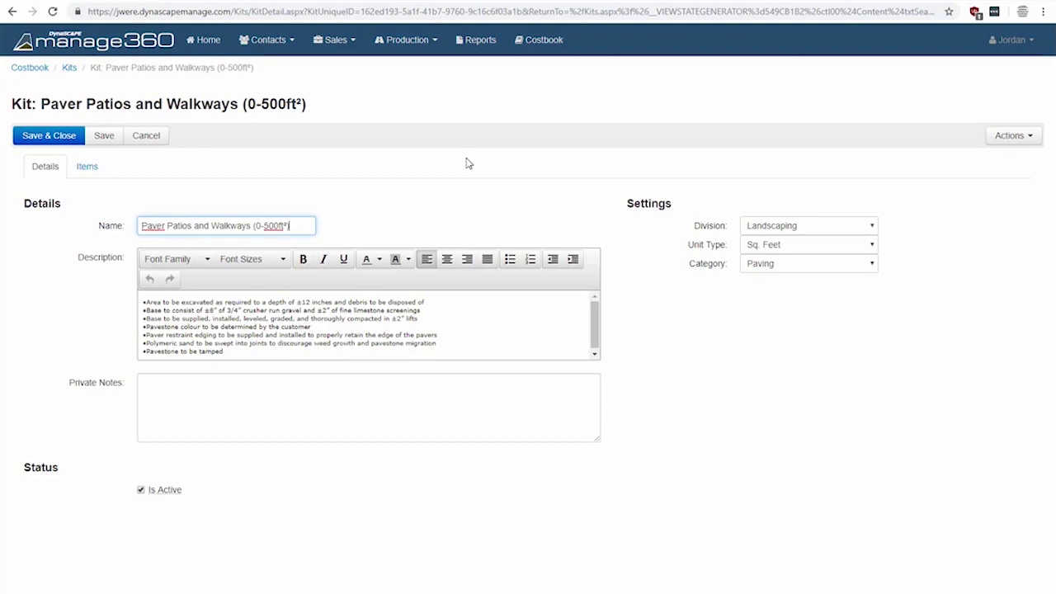
{"action": "left_click_drag", "start_coordinate": [42, 102], "coordinate": [319, 167]}
{"action": "left_click", "coordinate": [320, 169]}
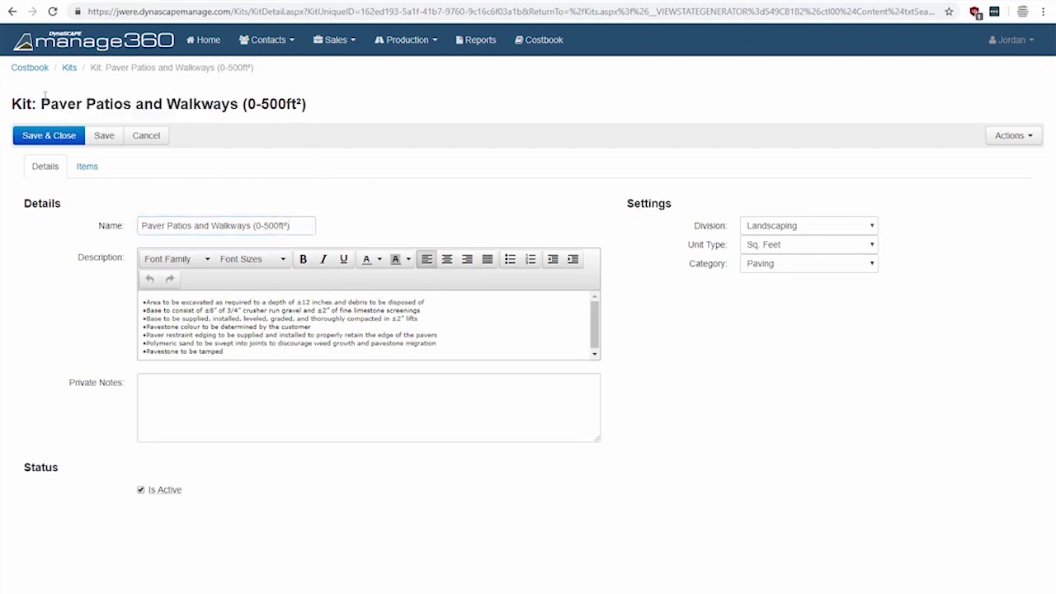
{"action": "left_click_drag", "start_coordinate": [51, 100], "coordinate": [385, 107]}
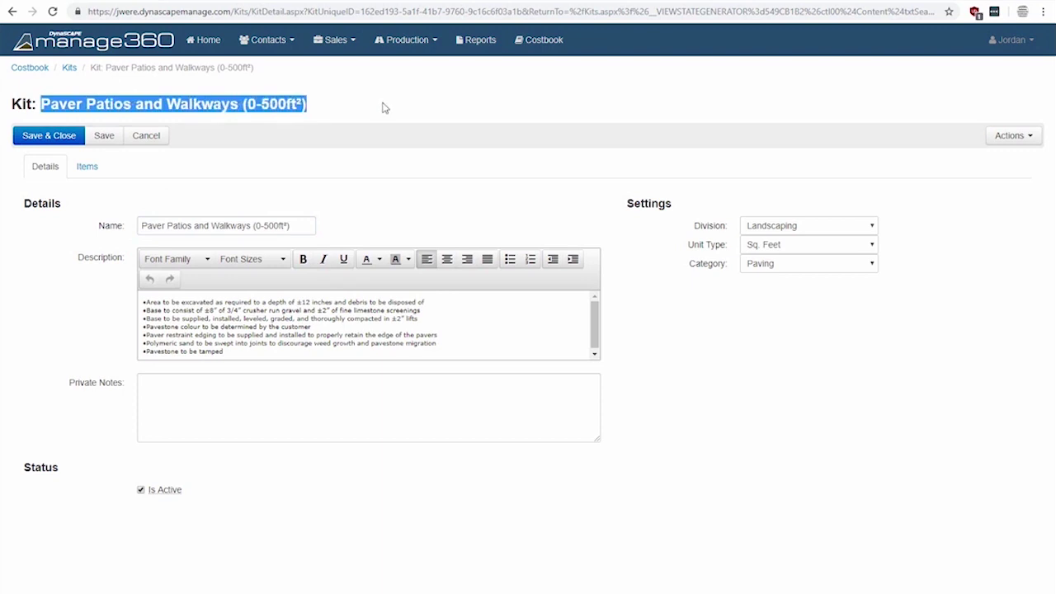
{"action": "left_click", "coordinate": [306, 309]}
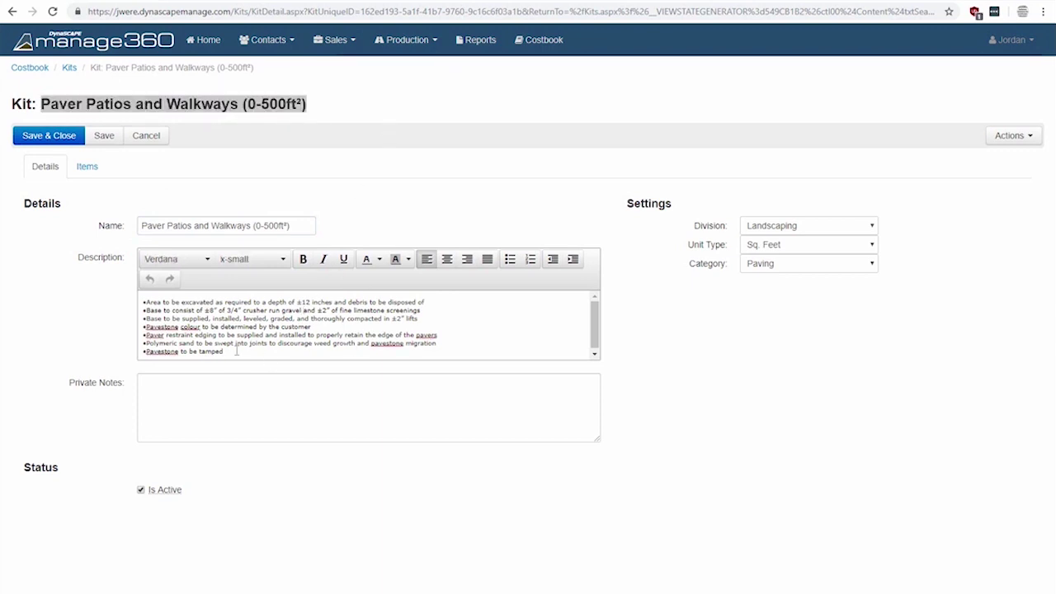
{"action": "left_click_drag", "start_coordinate": [233, 351], "coordinate": [143, 300]}
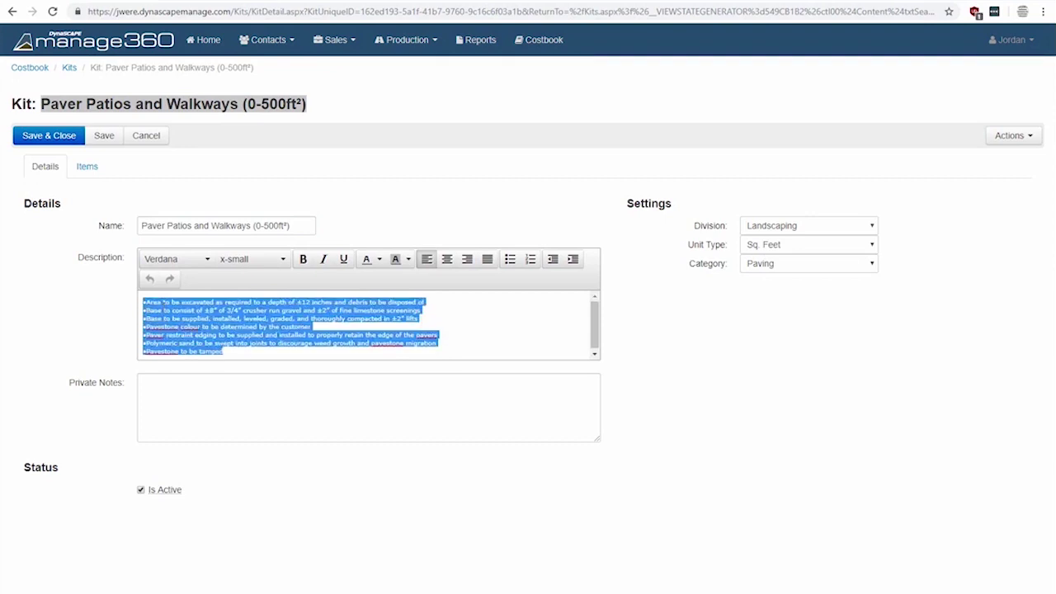
{"action": "left_click", "coordinate": [248, 344]}
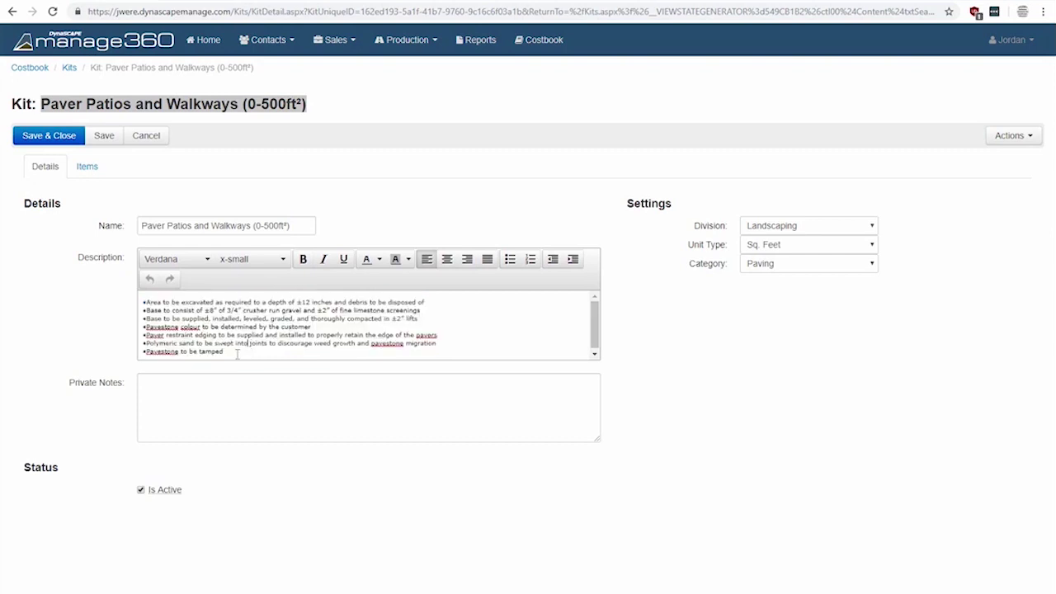
{"action": "left_click_drag", "start_coordinate": [237, 354], "coordinate": [128, 305]}
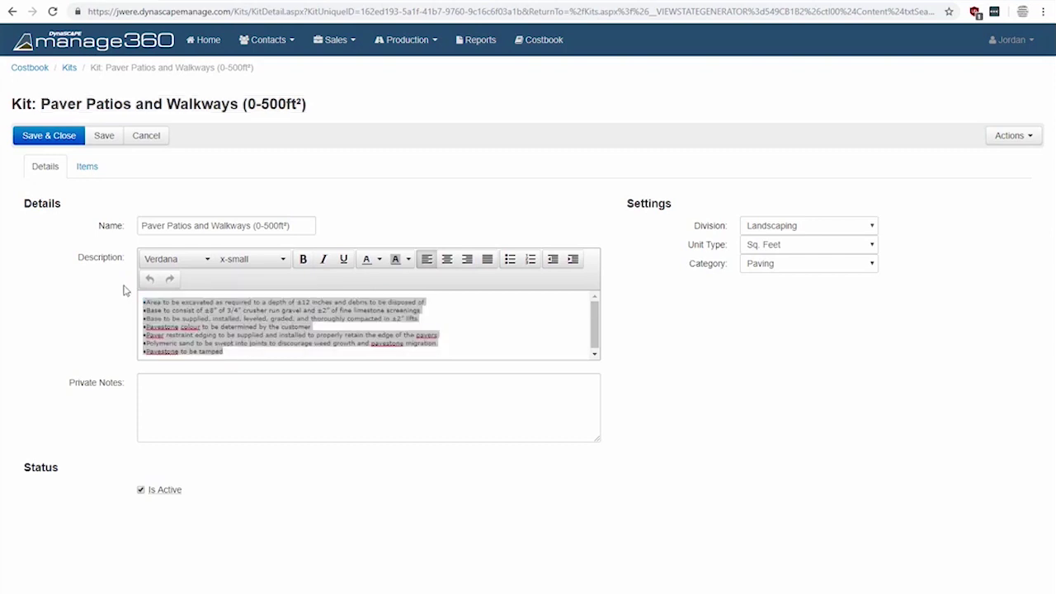
Examine the kit's full item list, from the paver lead items down to the base materials and labor
{"action": "left_click", "coordinate": [88, 167]}
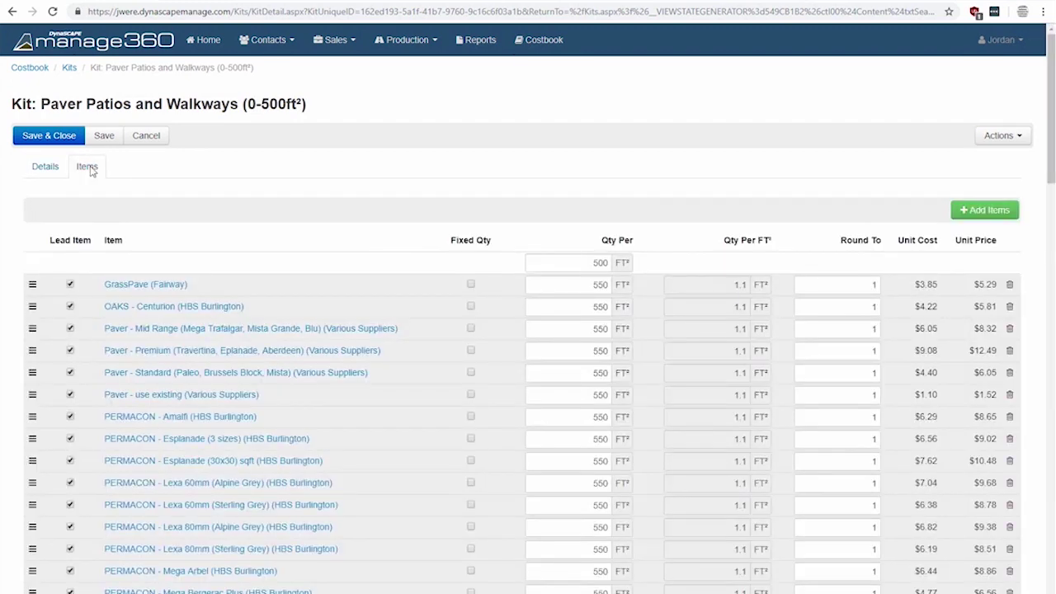
{"action": "scroll", "coordinate": [263, 304], "scroll_direction": "down", "scroll_amount": 3}
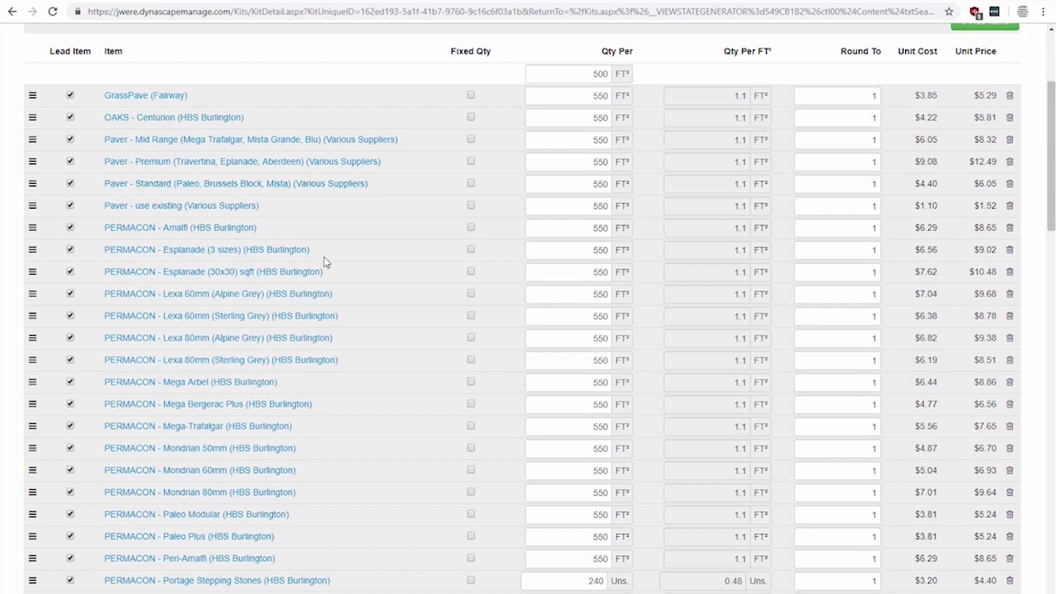
{"action": "scroll", "coordinate": [349, 295], "scroll_direction": "down", "scroll_amount": 7}
{"action": "scroll", "coordinate": [350, 297], "scroll_direction": "down", "scroll_amount": 10}
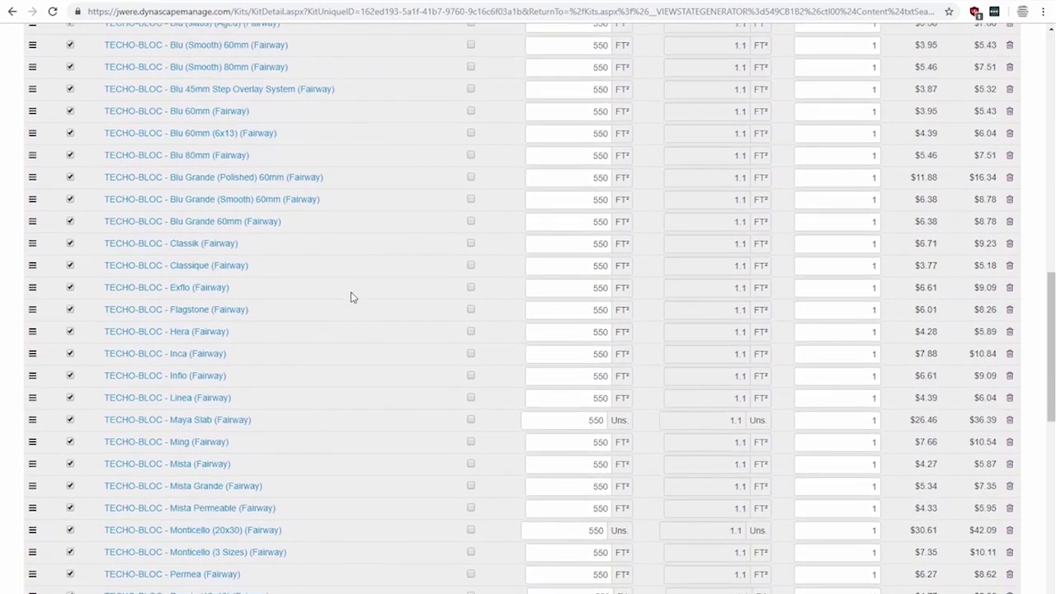
{"action": "scroll", "coordinate": [351, 299], "scroll_direction": "down", "scroll_amount": 3}
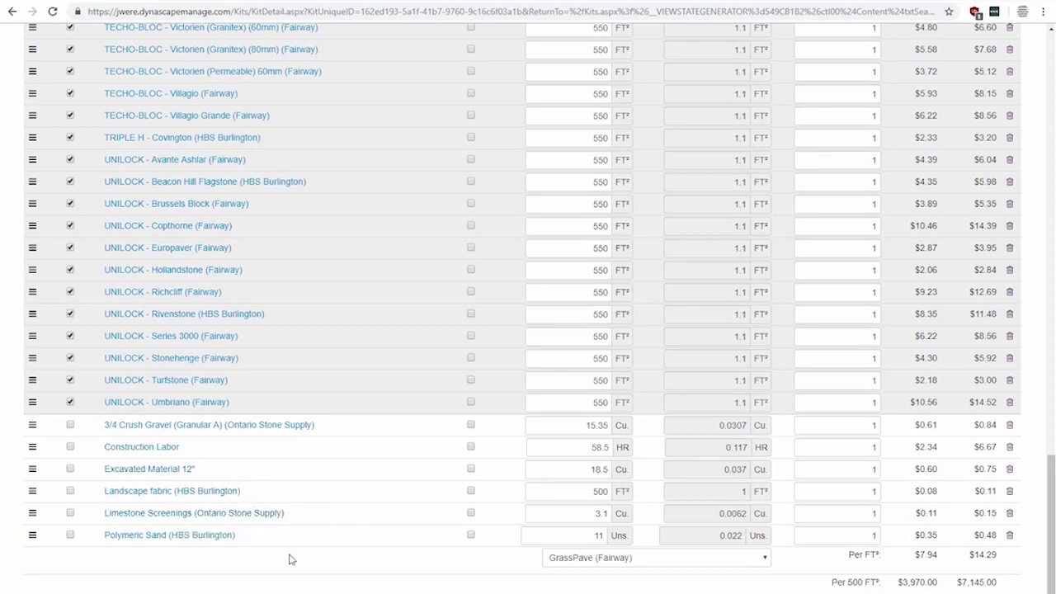
Preview the kit's pricing with PERMACON - Mega Bergerac Plus (HBS Burlington) as the lead item
{"action": "left_click", "coordinate": [583, 559]}
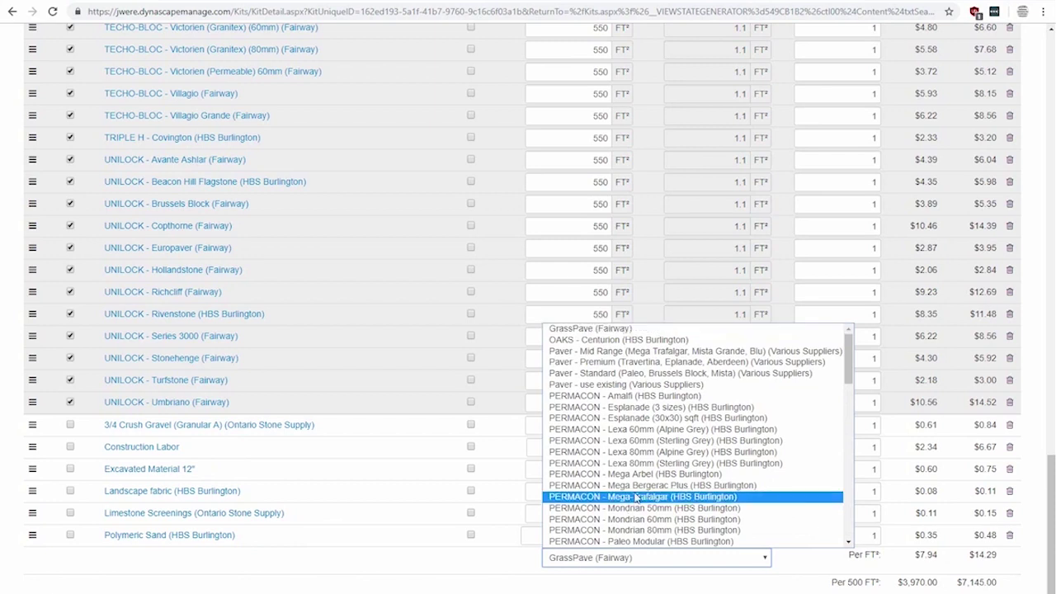
{"action": "scroll", "coordinate": [635, 499], "scroll_direction": "down", "scroll_amount": 8}
{"action": "scroll", "coordinate": [633, 462], "scroll_direction": "up", "scroll_amount": 8}
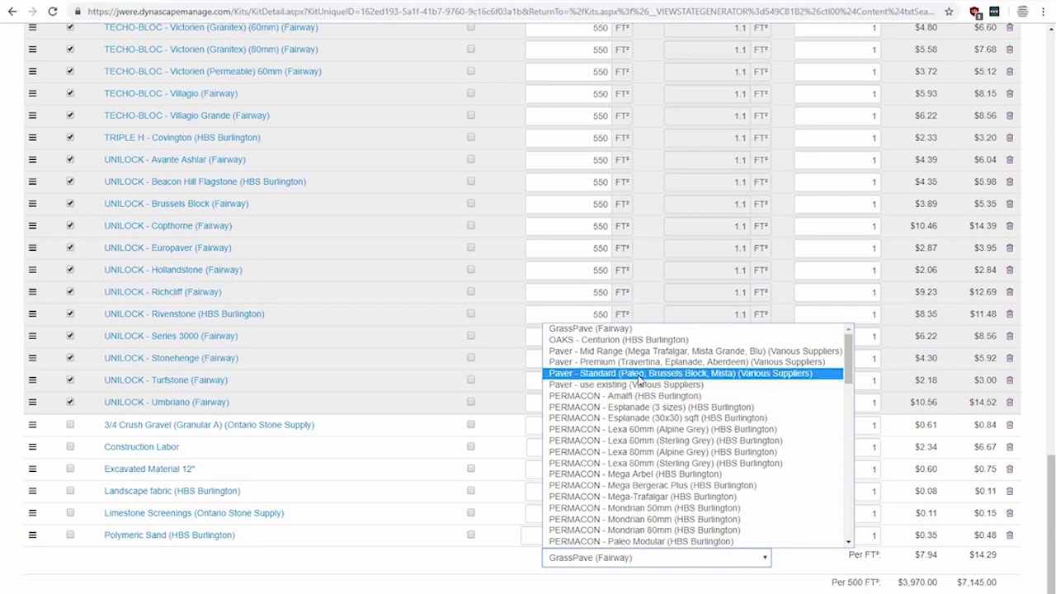
{"action": "left_click", "coordinate": [653, 487]}
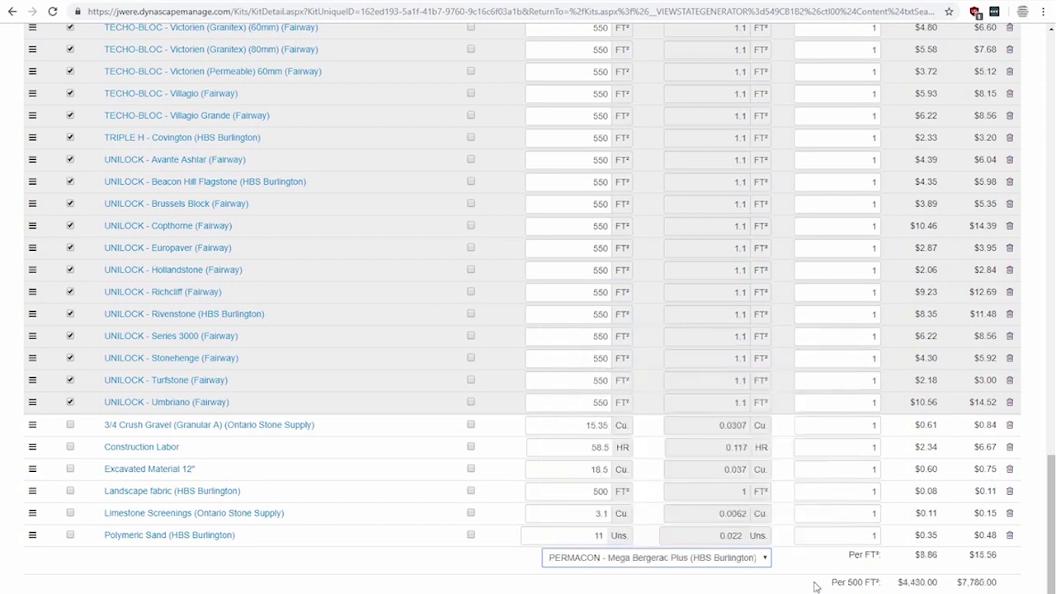
Preview the kit with PERMACON - Paleo Modular (HBS Burlington) as the lead item and check the cost and price per 500 FT²
{"action": "left_click", "coordinate": [764, 557]}
{"action": "left_click", "coordinate": [747, 546]}
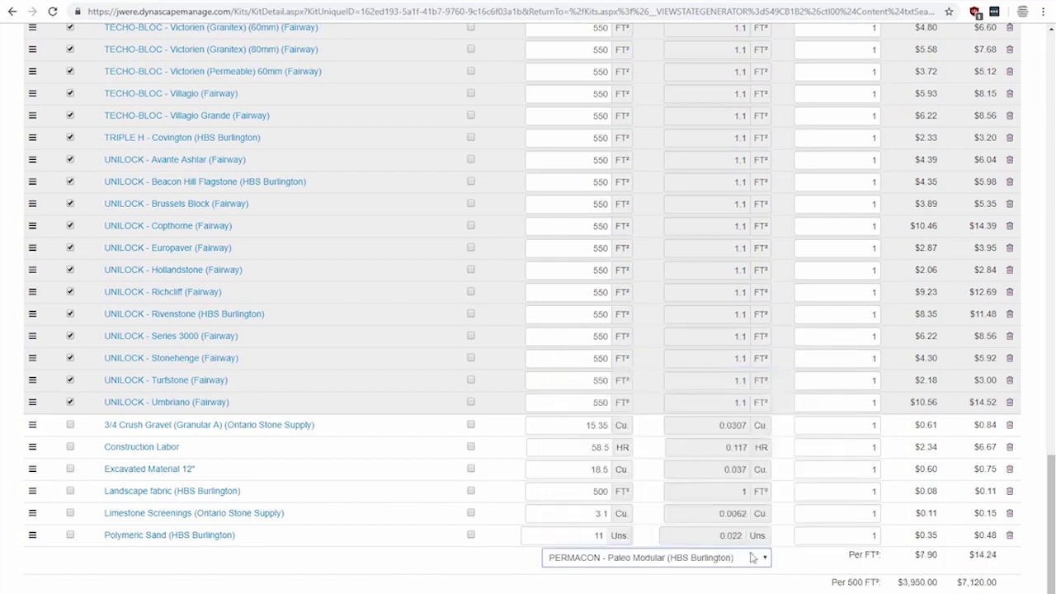
{"action": "left_click_drag", "start_coordinate": [897, 582], "coordinate": [819, 590]}
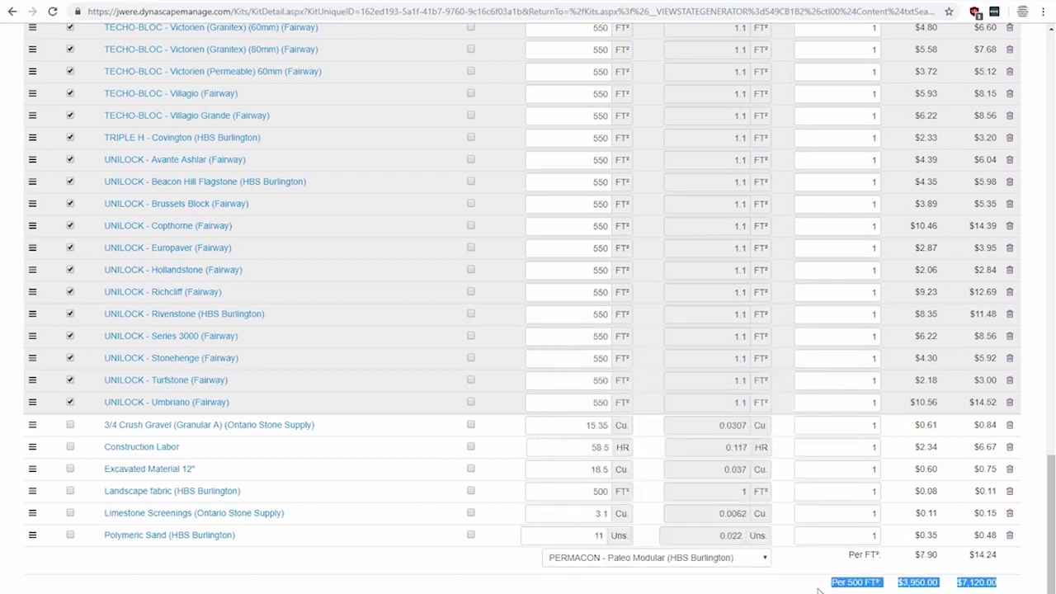
{"action": "left_click", "coordinate": [746, 560]}
{"action": "scroll", "coordinate": [729, 508], "scroll_direction": "down", "scroll_amount": 1}
{"action": "left_click", "coordinate": [730, 505]}
{"action": "left_click", "coordinate": [697, 586]}
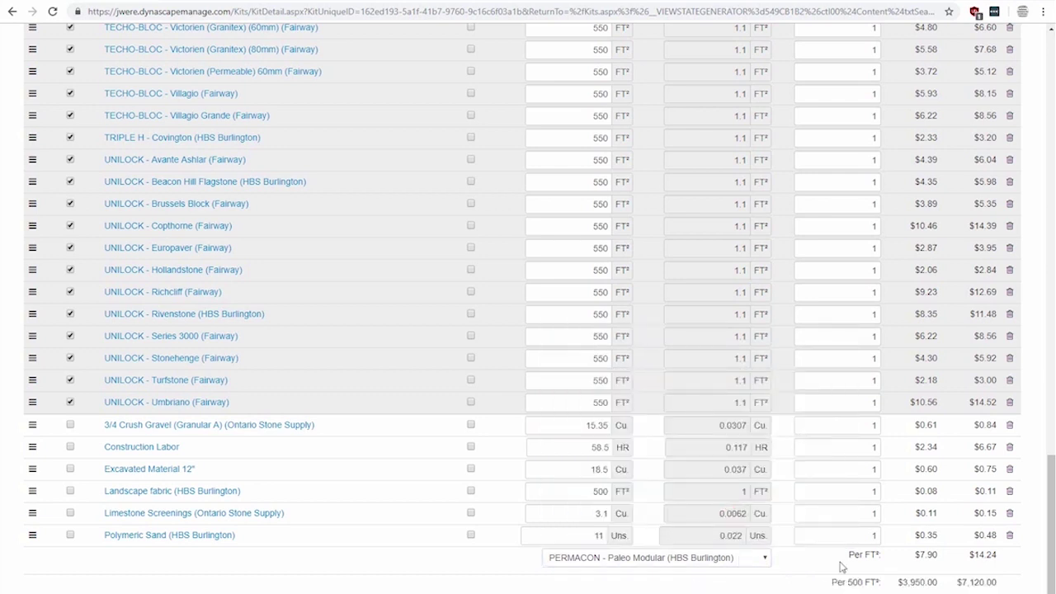
Open the Construction Estimates list and sort it by estimate date, newest first
{"action": "scroll", "coordinate": [841, 567], "scroll_direction": "up", "scroll_amount": 6}
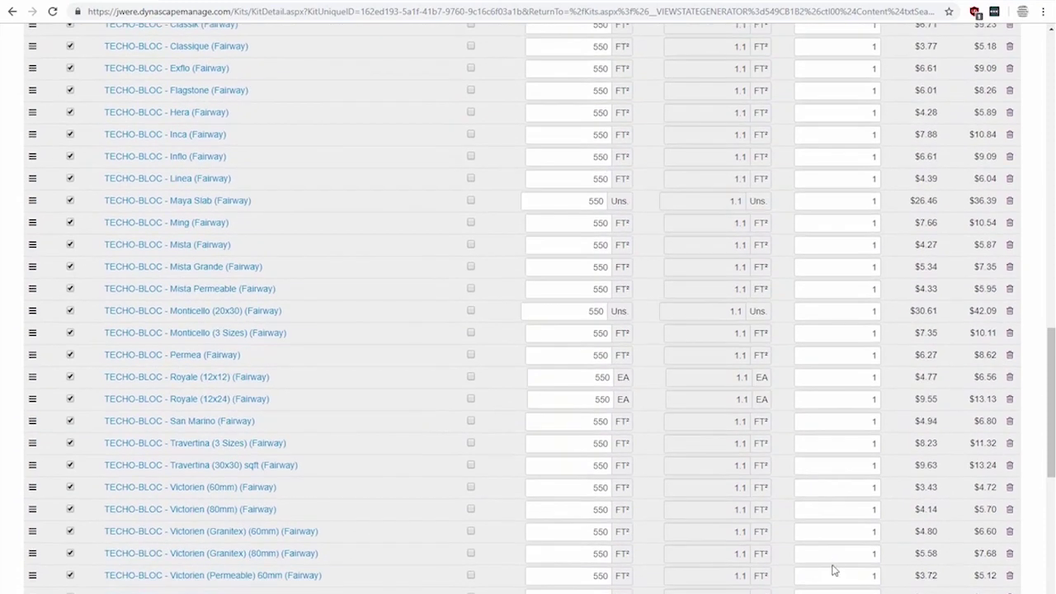
{"action": "scroll", "coordinate": [833, 569], "scroll_direction": "up", "scroll_amount": 14}
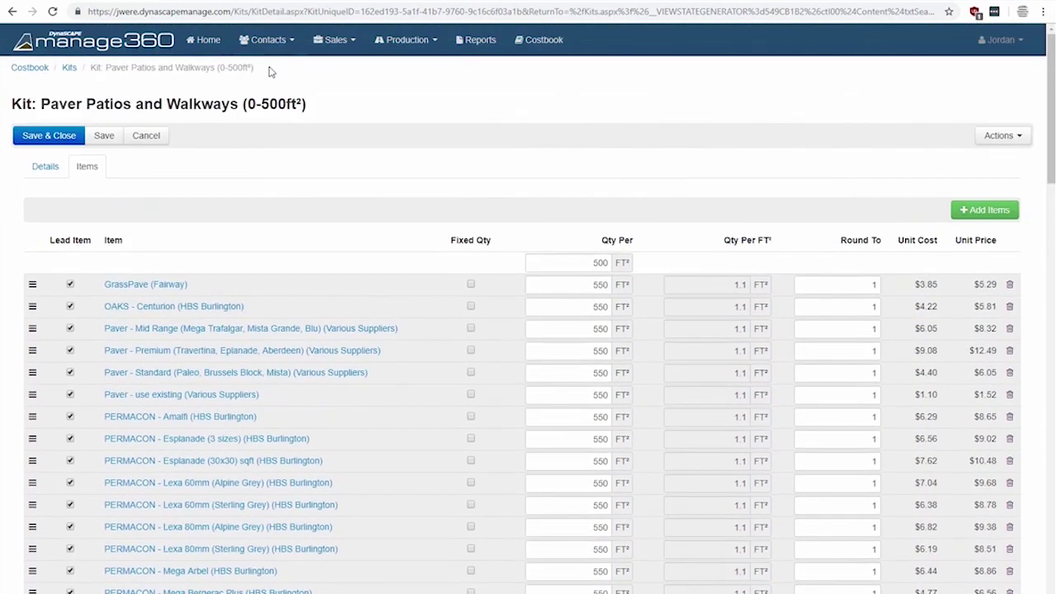
{"action": "left_click", "coordinate": [335, 39]}
{"action": "left_click", "coordinate": [347, 85]}
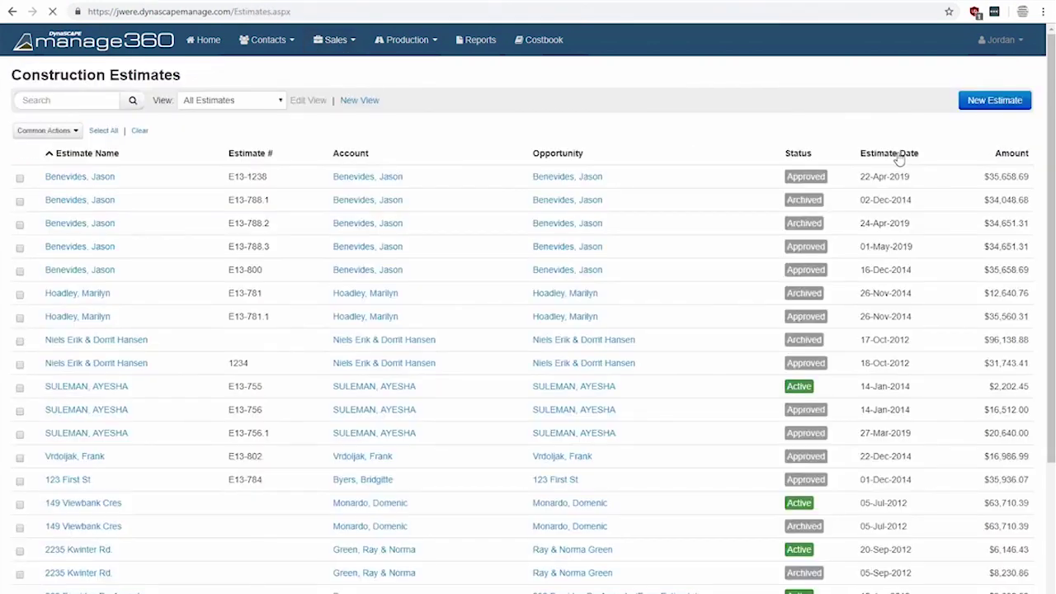
{"action": "left_click", "coordinate": [898, 158]}
{"action": "left_click", "coordinate": [871, 160]}
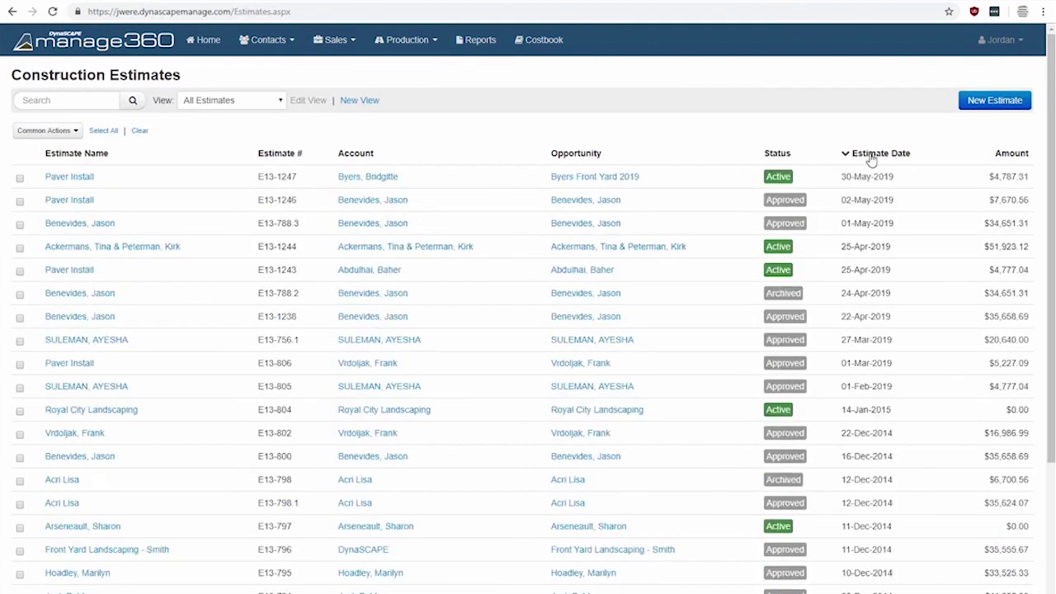
Open the newest Paver Install estimate and expand the Paver Patio and Front Yard Garden Bed work areas
{"action": "left_click", "coordinate": [59, 178]}
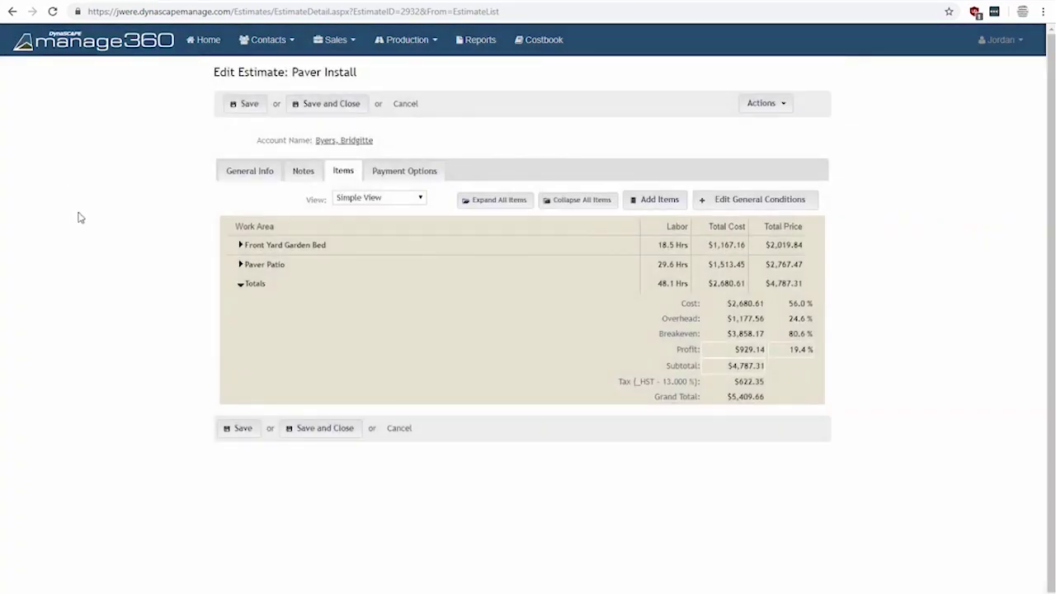
{"action": "left_click", "coordinate": [266, 264]}
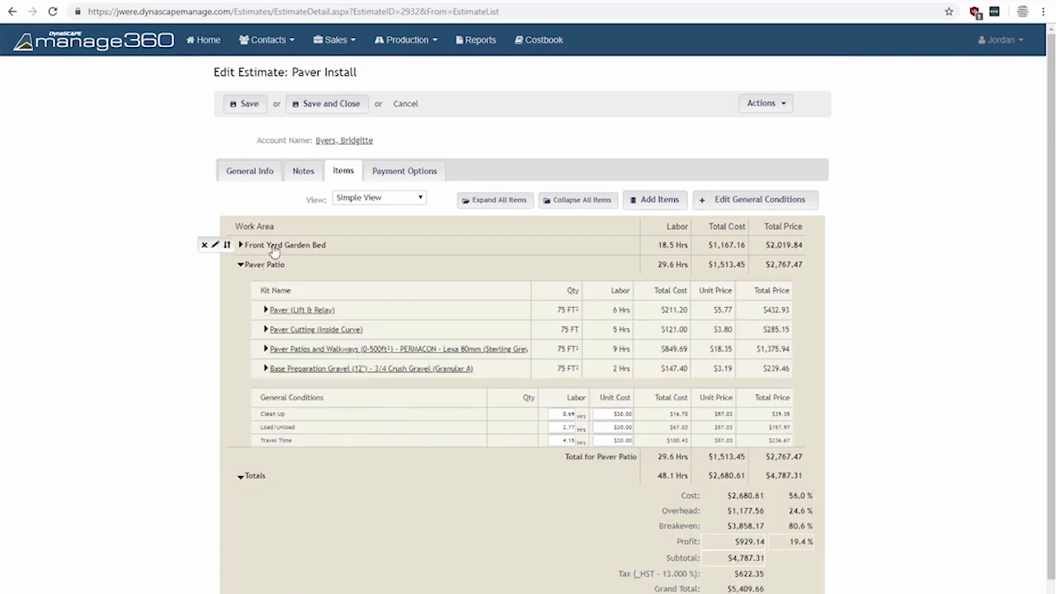
{"action": "left_click", "coordinate": [272, 245]}
{"action": "scroll", "coordinate": [103, 310], "scroll_direction": "down", "scroll_amount": 2}
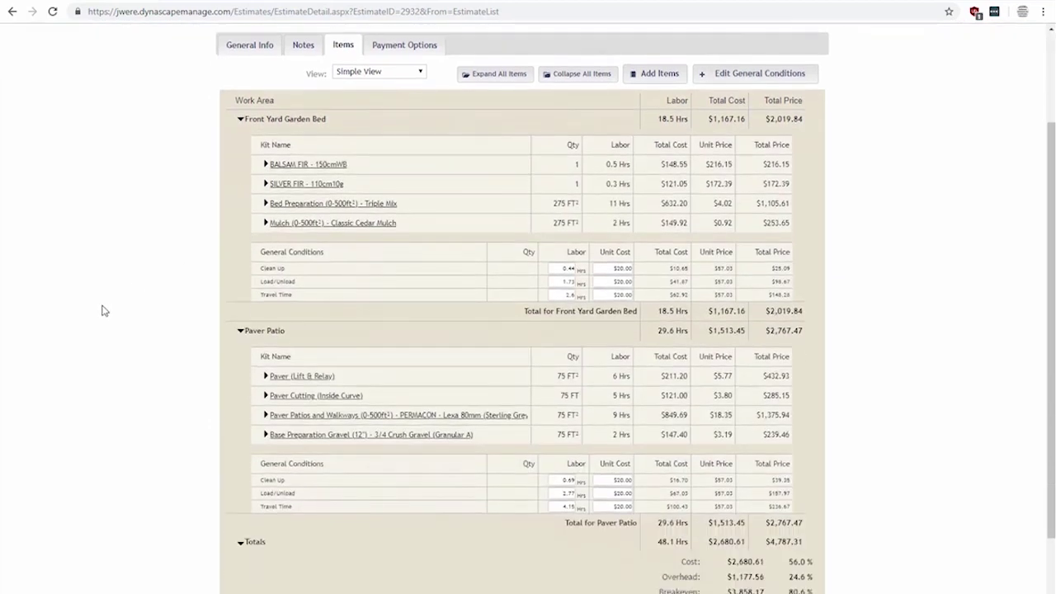
Examine the materials and labor inside the BALSAM FIR - 150cmWB and Classic Cedar Mulch kits of the Front Yard Garden Bed
{"action": "mouse_move", "coordinate": [247, 120]}
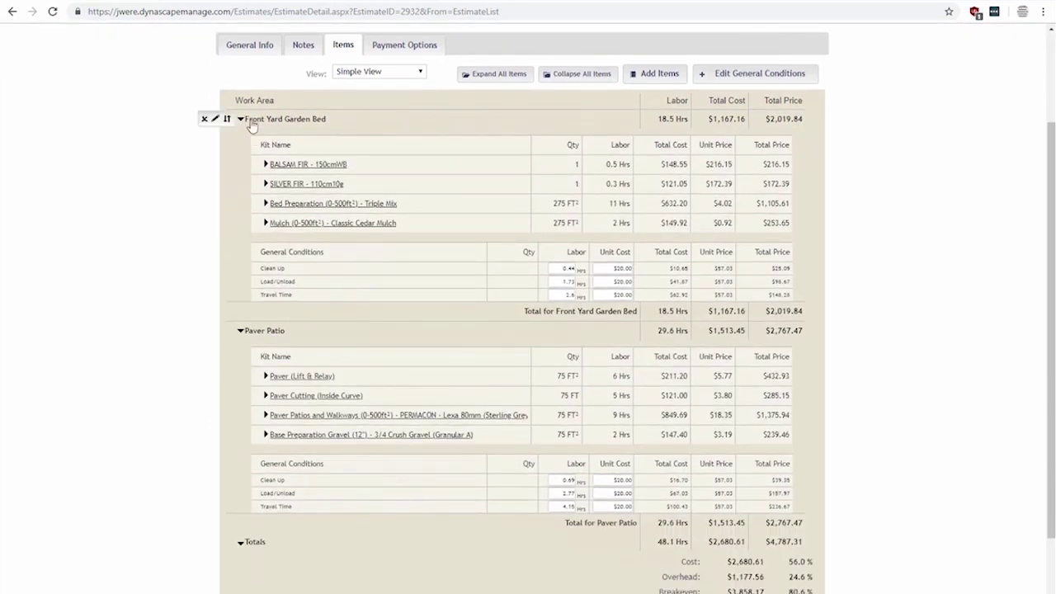
{"action": "left_click", "coordinate": [328, 166]}
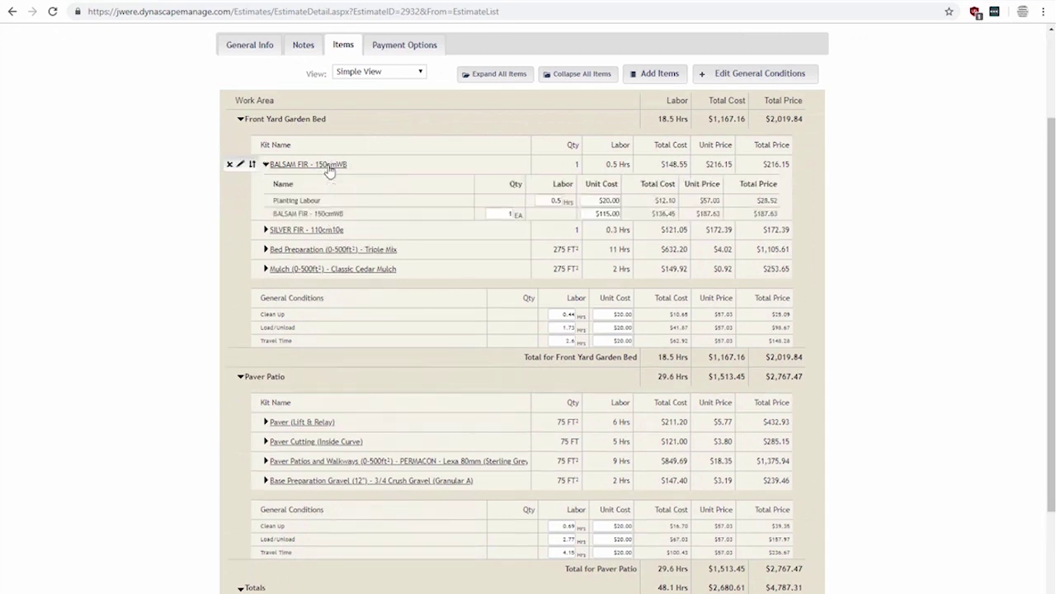
{"action": "mouse_move", "coordinate": [325, 216]}
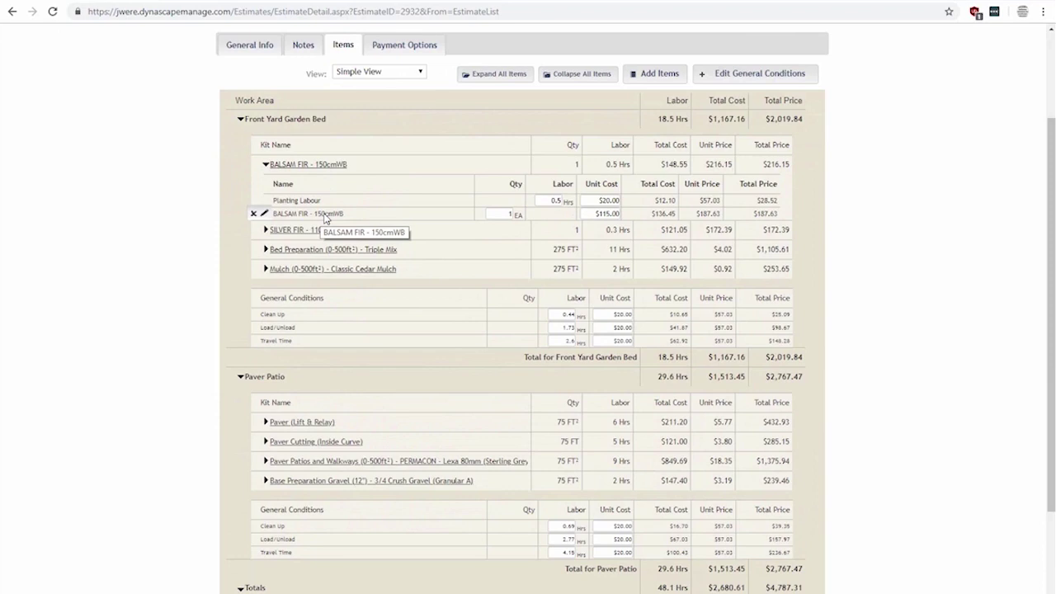
{"action": "left_click", "coordinate": [317, 165]}
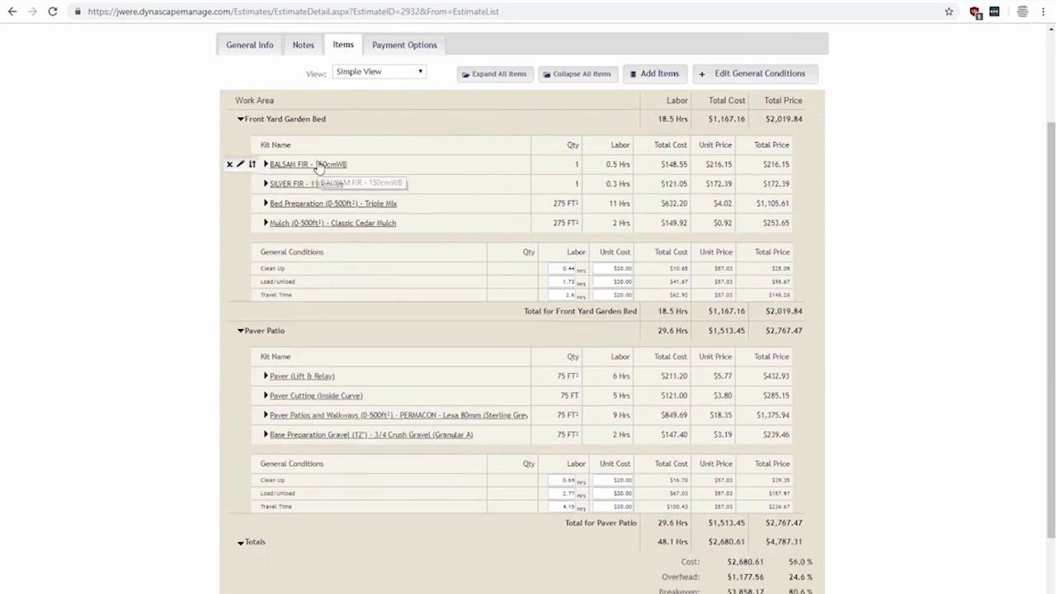
{"action": "left_click", "coordinate": [317, 223]}
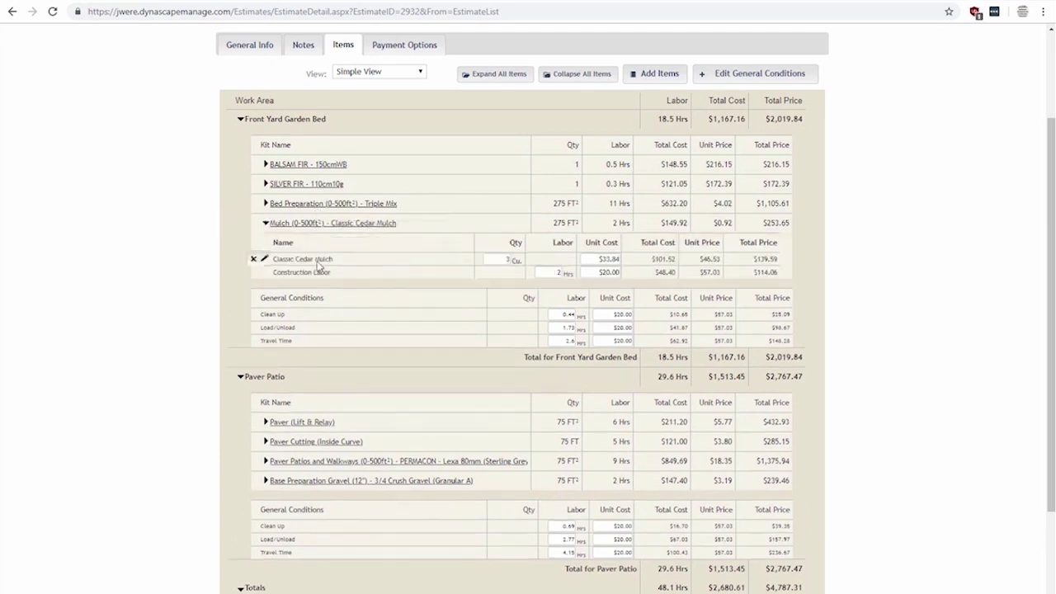
{"action": "left_click_drag", "start_coordinate": [304, 259], "coordinate": [349, 273]}
{"action": "left_click", "coordinate": [352, 277]}
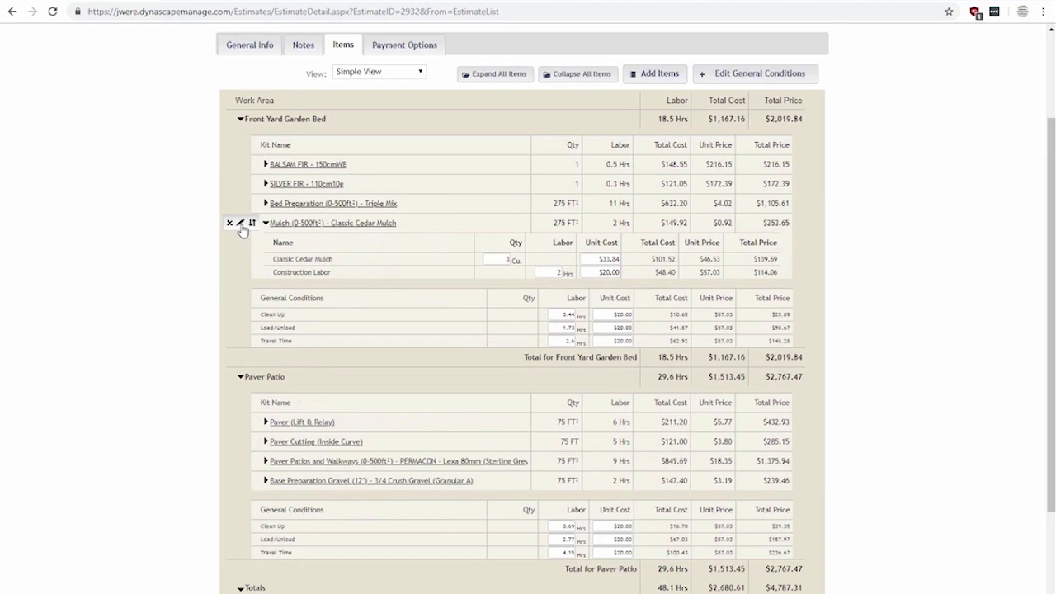
Change the mulch kit's lead item to Fibertop® Playground Mulch (Gro Bark), save it and check the updated material line
{"action": "left_click", "coordinate": [241, 224]}
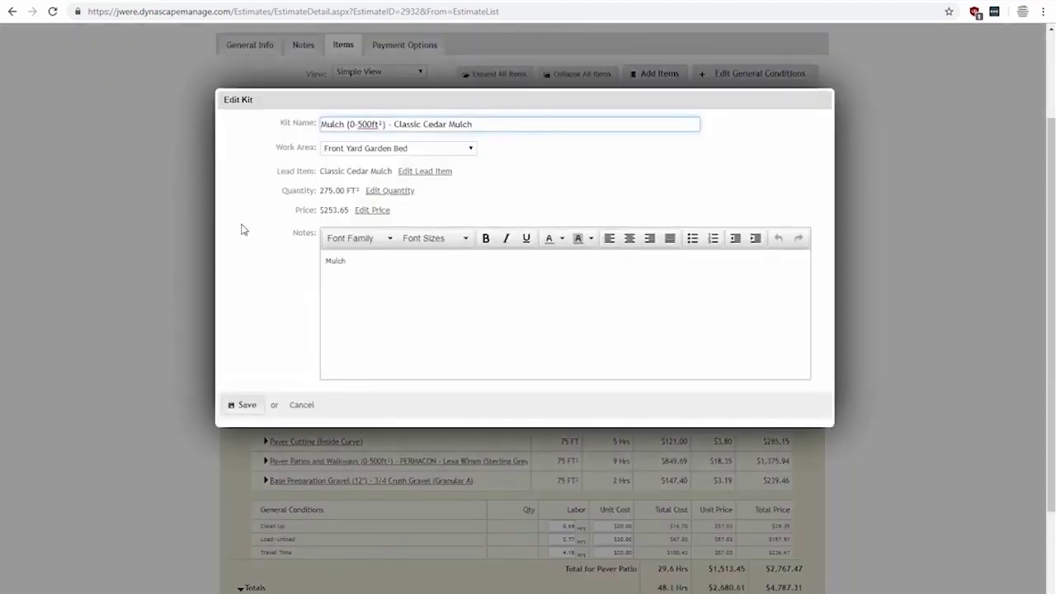
{"action": "left_click", "coordinate": [417, 171]}
{"action": "left_click", "coordinate": [416, 172]}
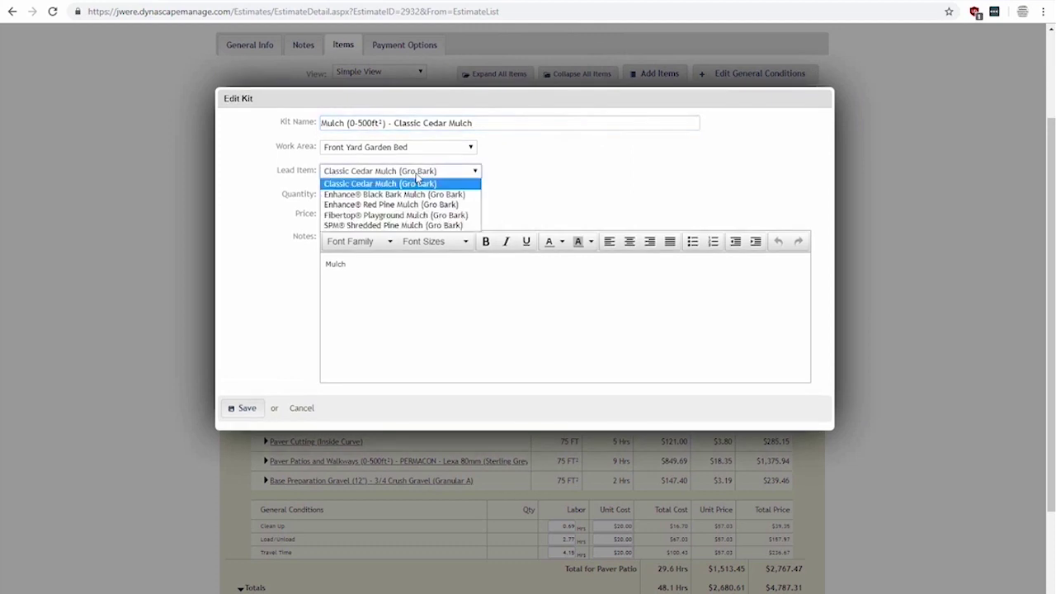
{"action": "left_click", "coordinate": [424, 215]}
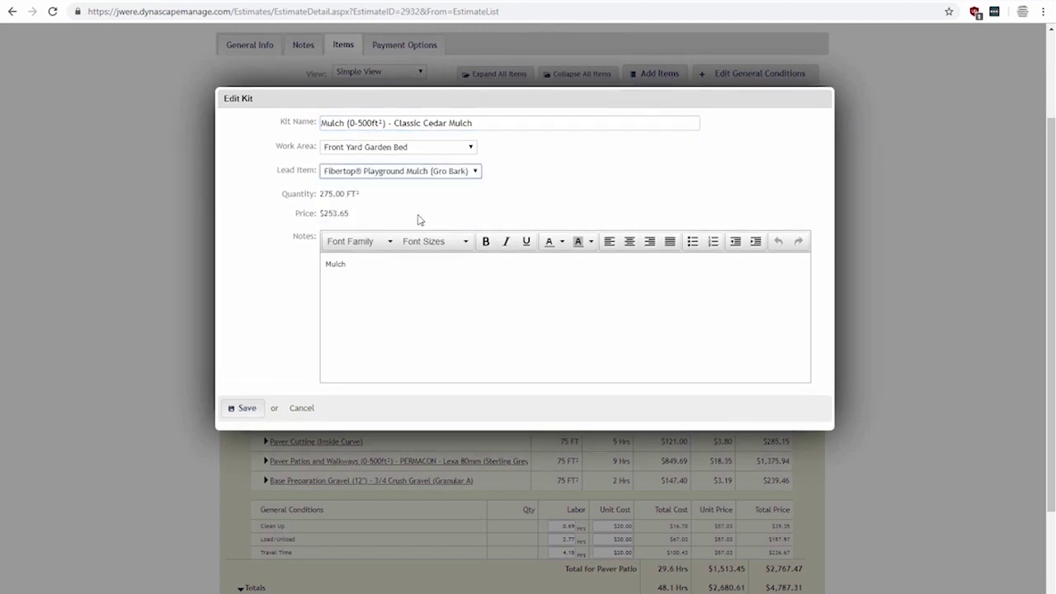
{"action": "left_click", "coordinate": [247, 407]}
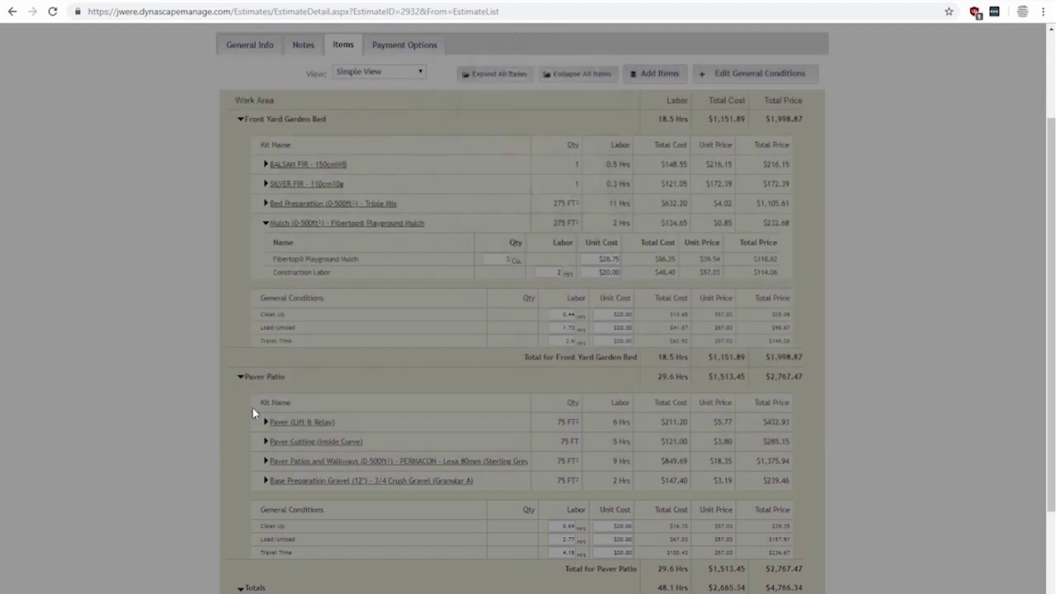
{"action": "left_click_drag", "start_coordinate": [360, 260], "coordinate": [280, 263]}
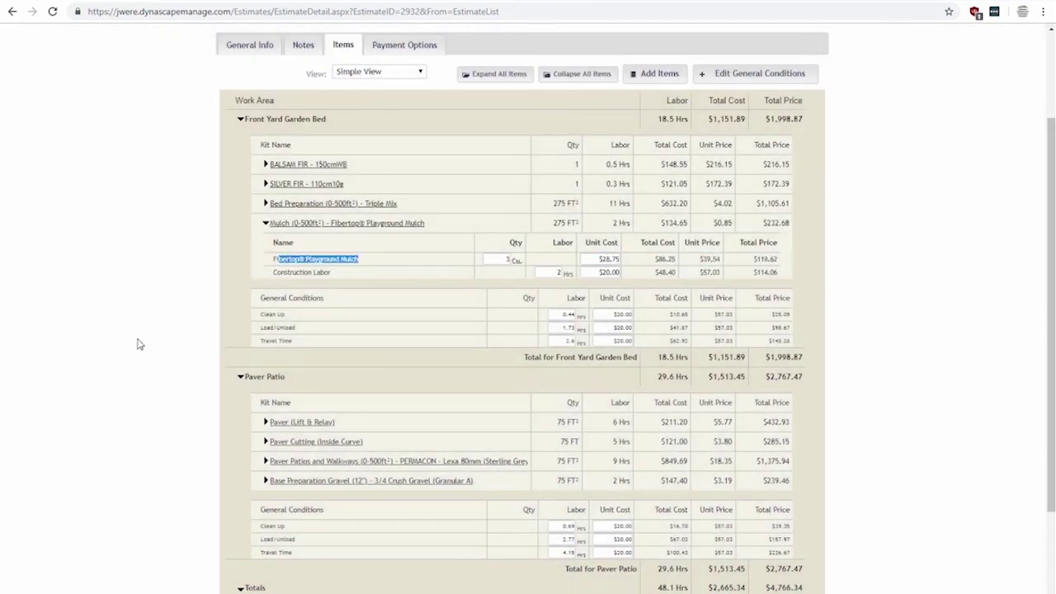
{"action": "left_click", "coordinate": [338, 264]}
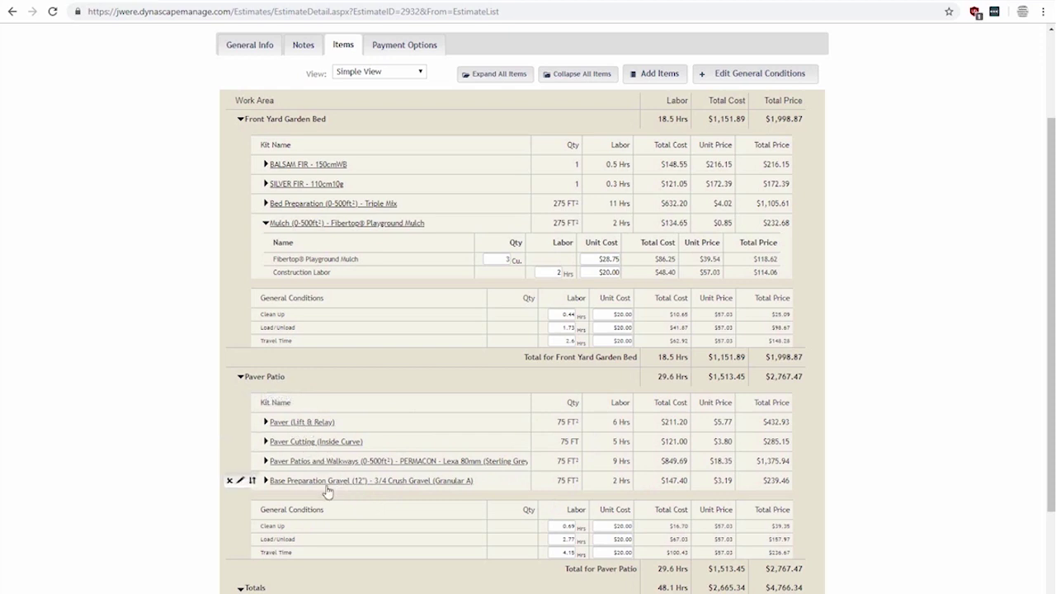
Start adding items to the estimate and search the available kits for "paver"
{"action": "left_click", "coordinate": [656, 76]}
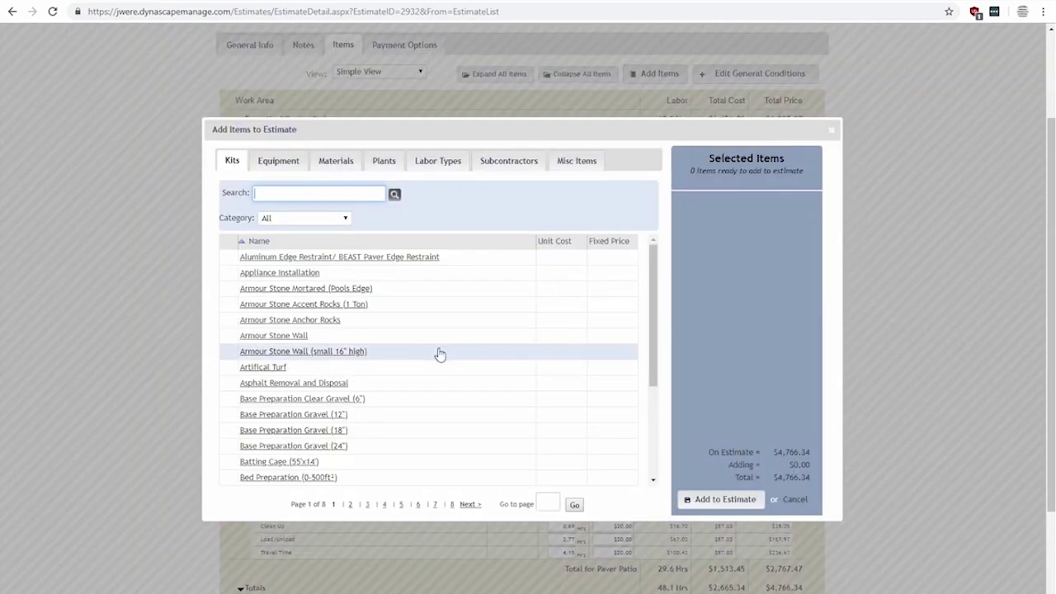
{"action": "left_click", "coordinate": [359, 195]}
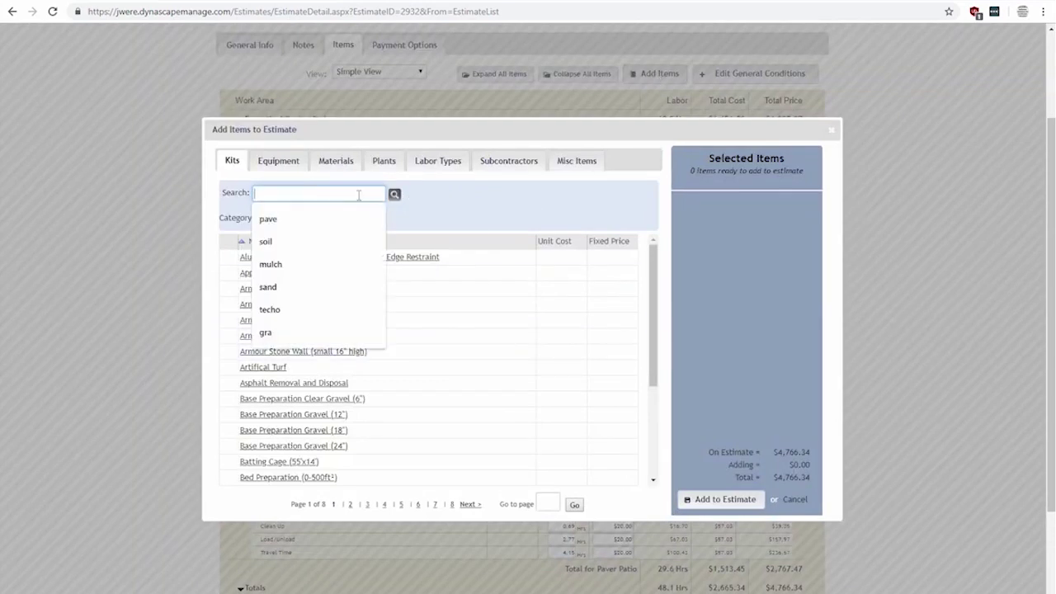
{"action": "type", "text": "paver"}
{"action": "key", "text": "Return"}
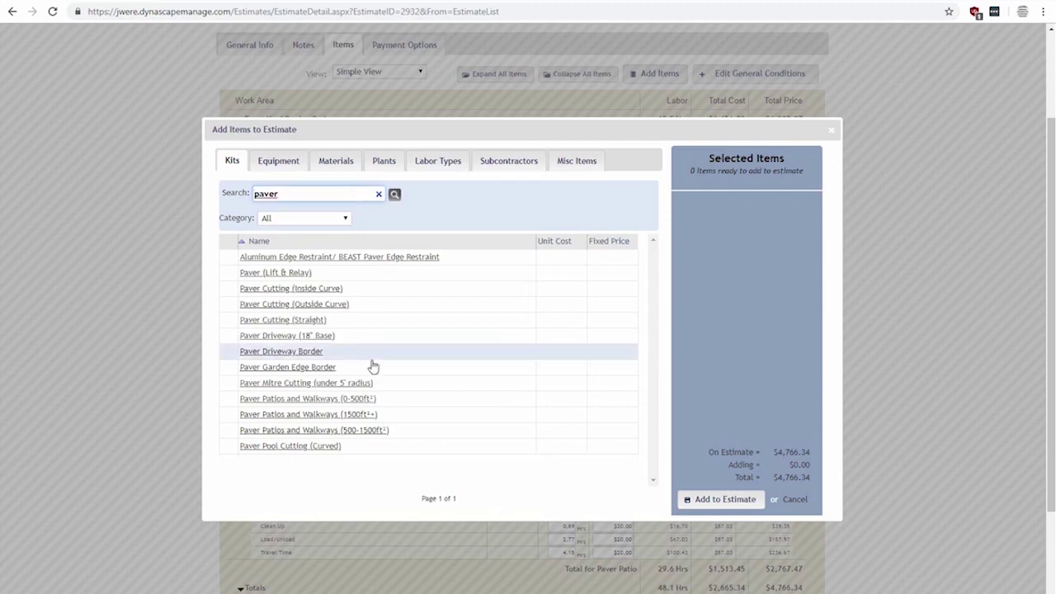
Set up the Paver Patios and Walkways (0-500ft²) kit with 75 FT², lead item TECHO-BLOC - Blu 80mm (Fairway) and work area Paver Patio
{"action": "left_click", "coordinate": [355, 400]}
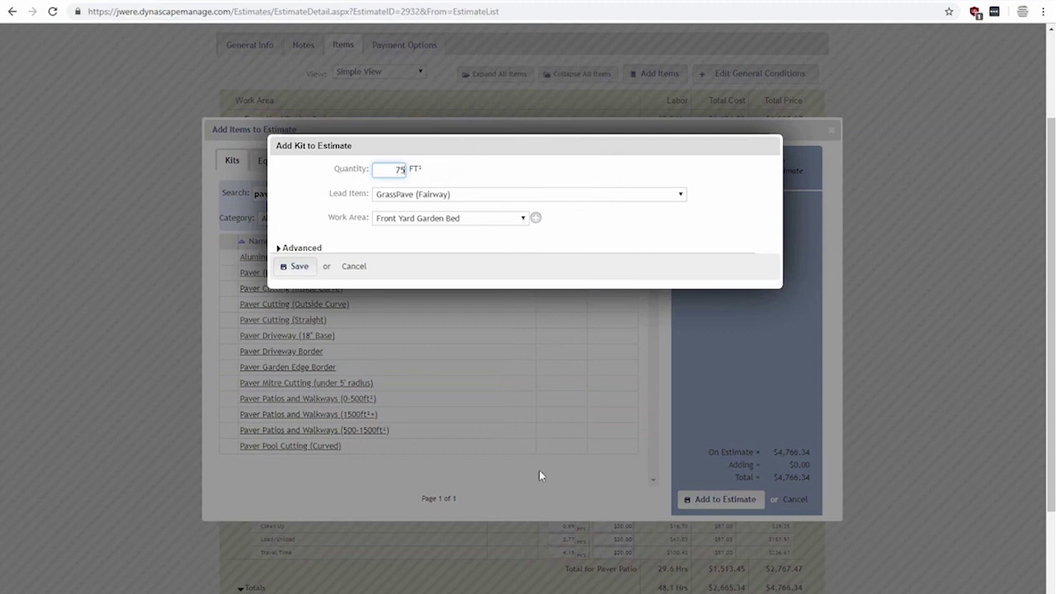
{"action": "left_click", "coordinate": [481, 195]}
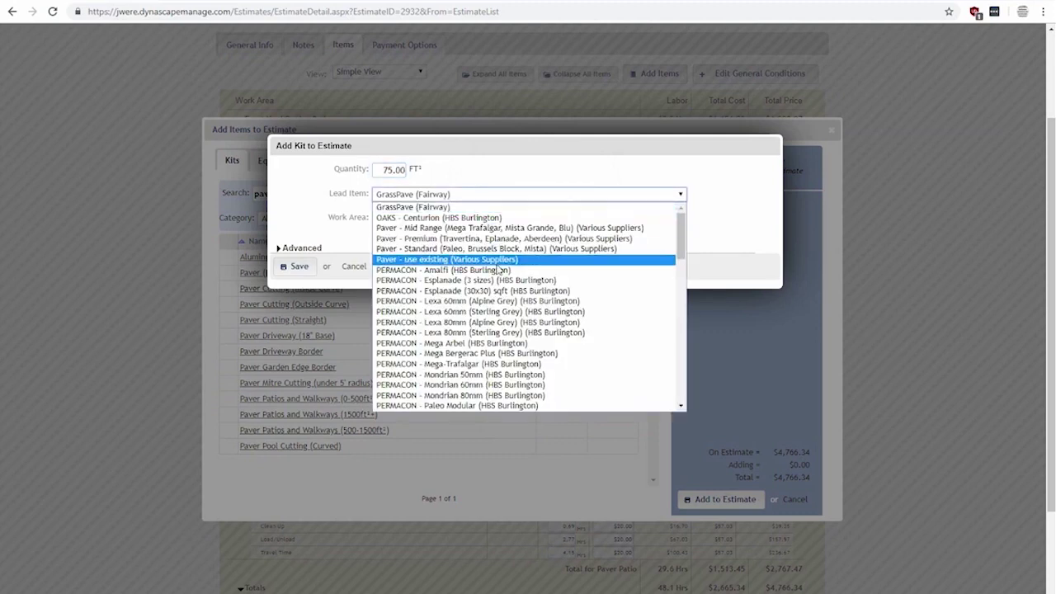
{"action": "scroll", "coordinate": [494, 280], "scroll_direction": "down", "scroll_amount": 6}
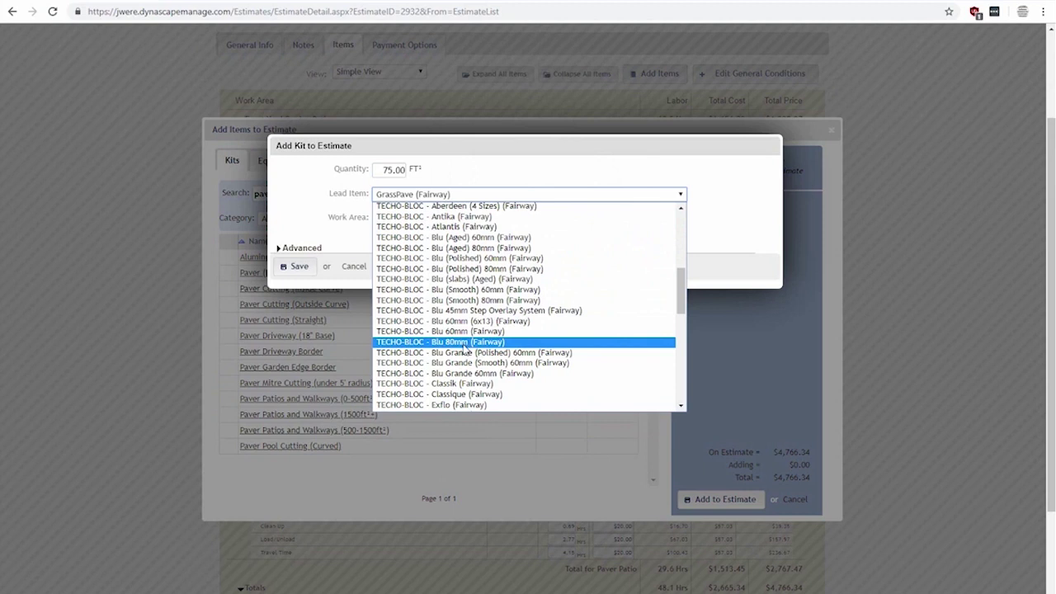
{"action": "left_click", "coordinate": [464, 342]}
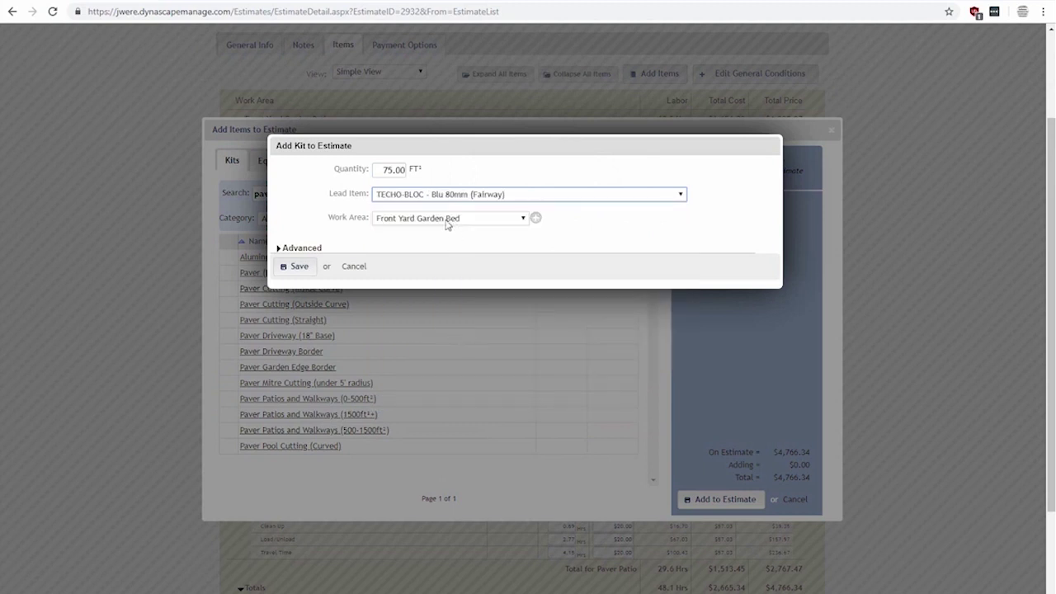
{"action": "left_click", "coordinate": [472, 219]}
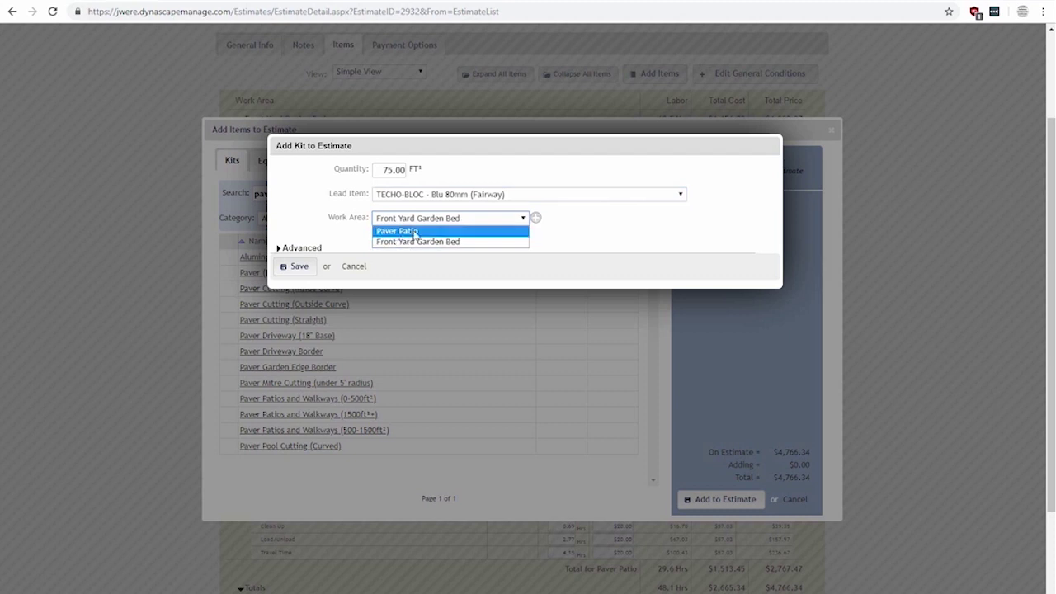
{"action": "left_click", "coordinate": [474, 234]}
Review the kit's advanced notes, save the kit and add it to the estimate
{"action": "left_click", "coordinate": [309, 249]}
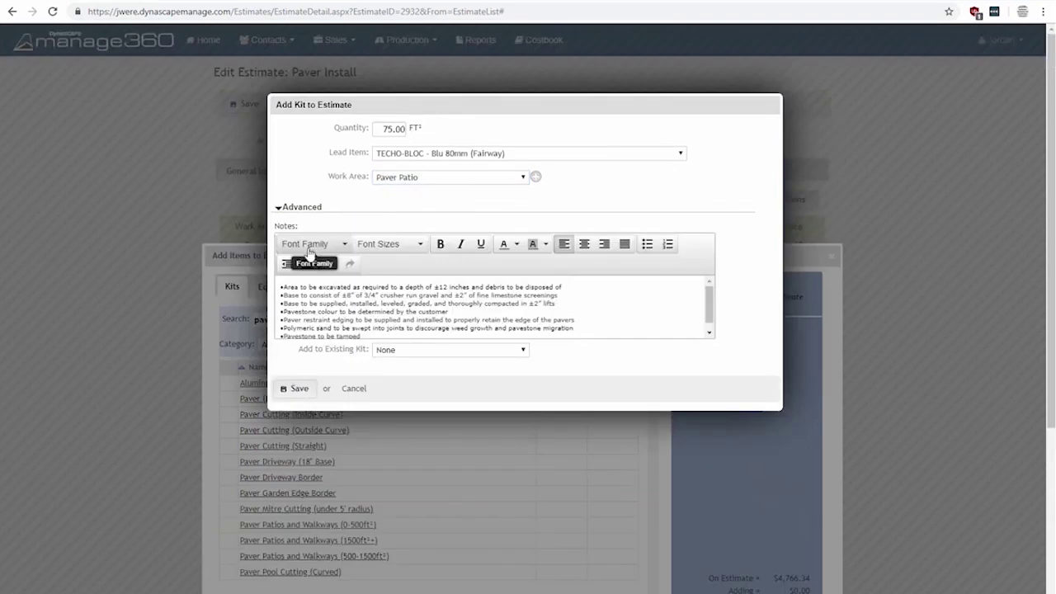
{"action": "scroll", "coordinate": [342, 313], "scroll_direction": "down", "scroll_amount": 1}
{"action": "left_click_drag", "start_coordinate": [382, 329], "coordinate": [266, 277]}
{"action": "left_click", "coordinate": [301, 388]}
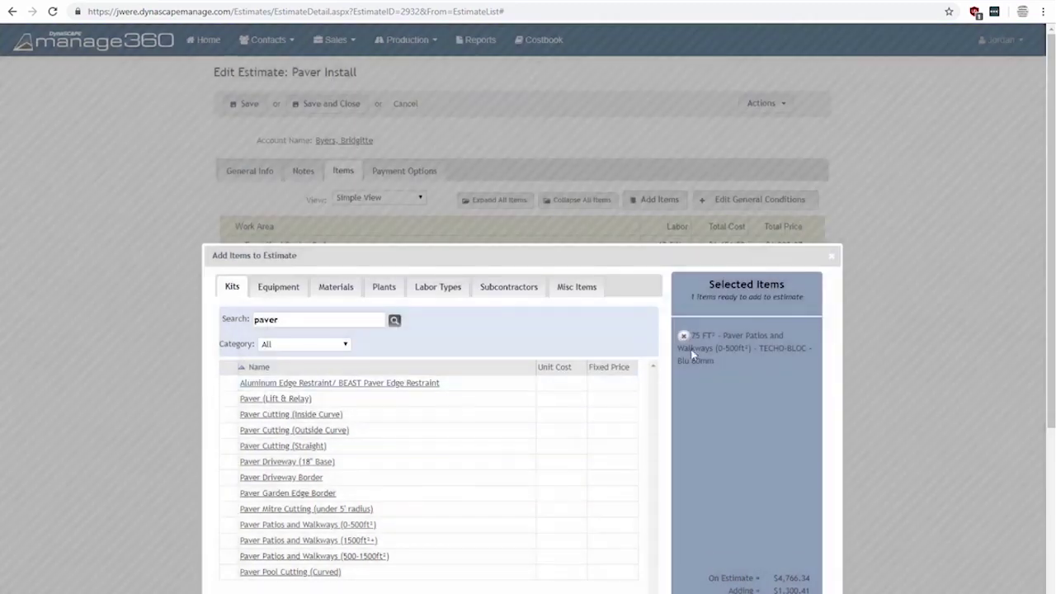
{"action": "scroll", "coordinate": [700, 379], "scroll_direction": "down", "scroll_amount": 3}
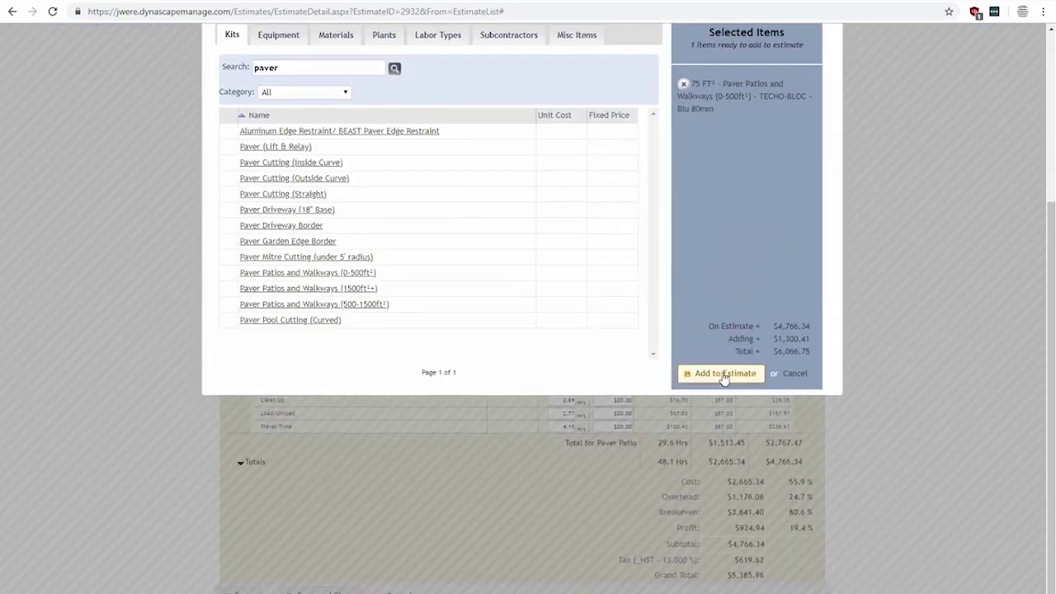
{"action": "left_click", "coordinate": [722, 375]}
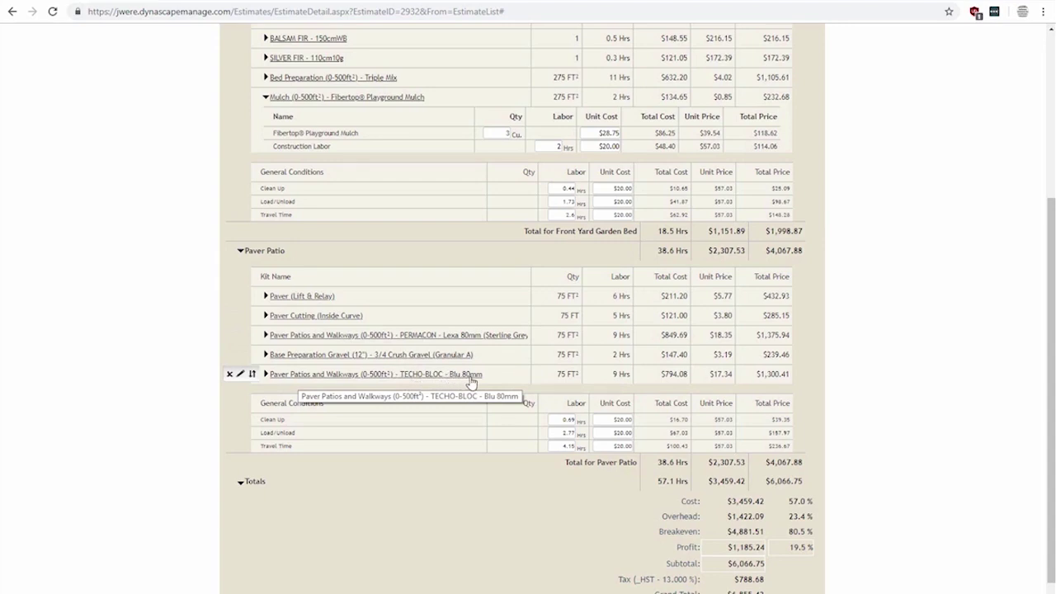
Locate the Settings entry in the account menu, and close the menu without opening it
{"action": "scroll", "coordinate": [825, 308], "scroll_direction": "up", "scroll_amount": 3}
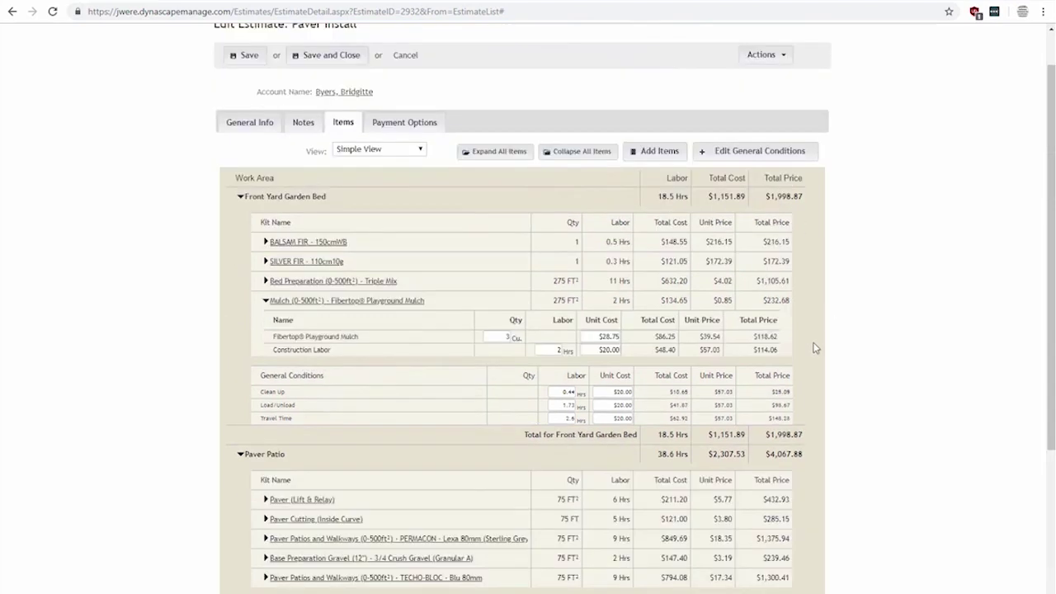
{"action": "left_click", "coordinate": [1006, 46]}
{"action": "left_click", "coordinate": [996, 85]}
{"action": "scroll", "coordinate": [212, 309], "scroll_direction": "down", "scroll_amount": 4}
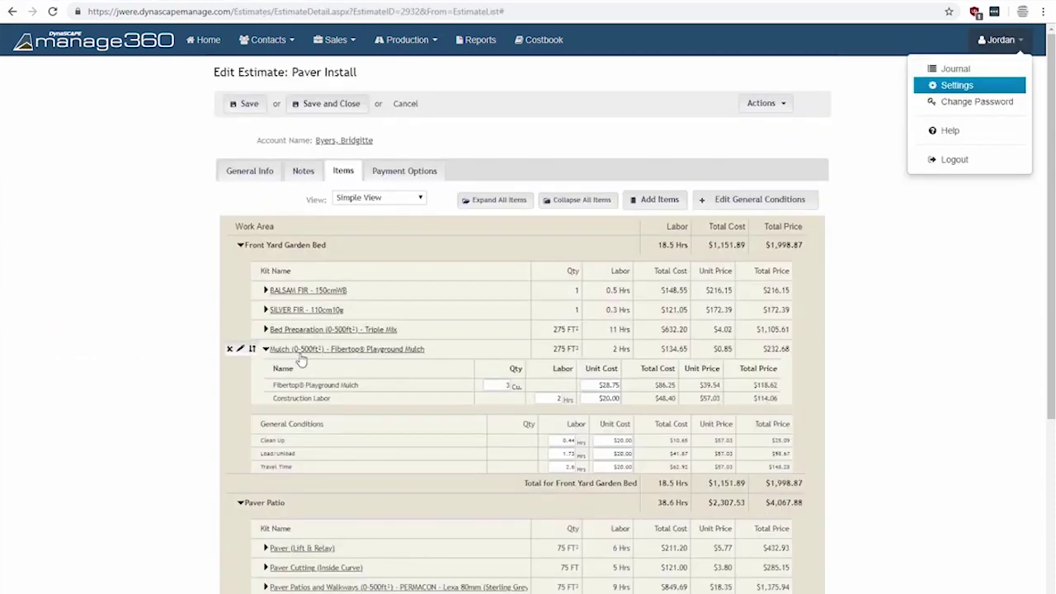
{"action": "scroll", "coordinate": [281, 528], "scroll_direction": "down", "scroll_amount": 1}
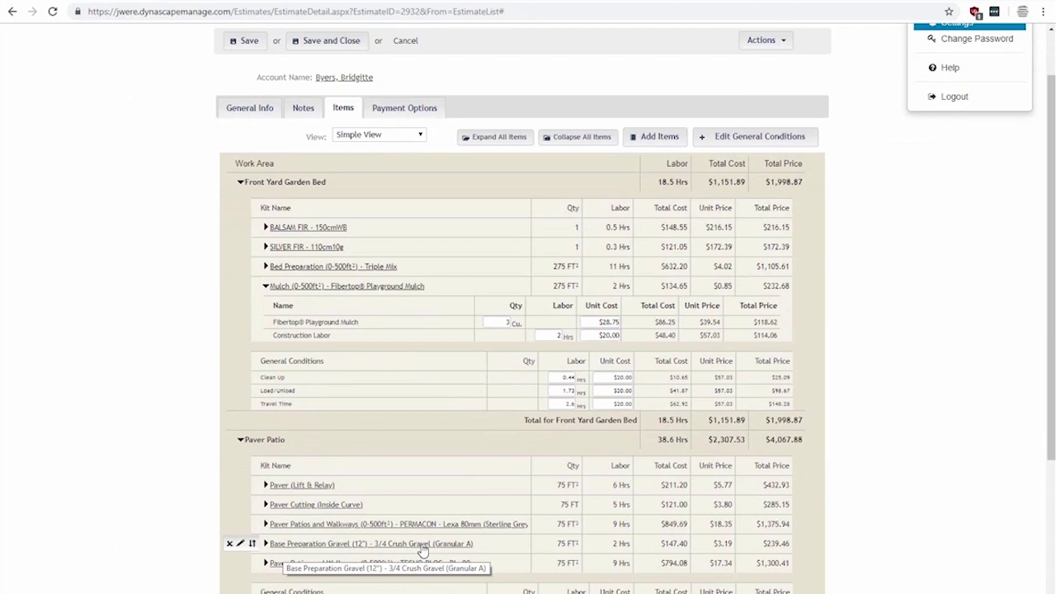
{"action": "left_click", "coordinate": [170, 495]}
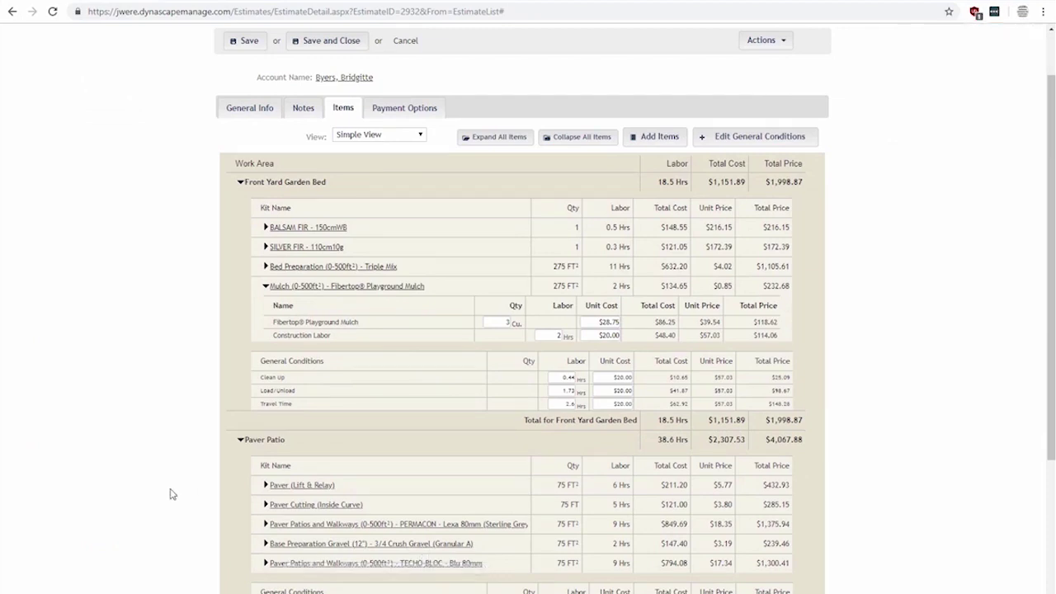
{"action": "scroll", "coordinate": [171, 497], "scroll_direction": "up", "scroll_amount": 1}
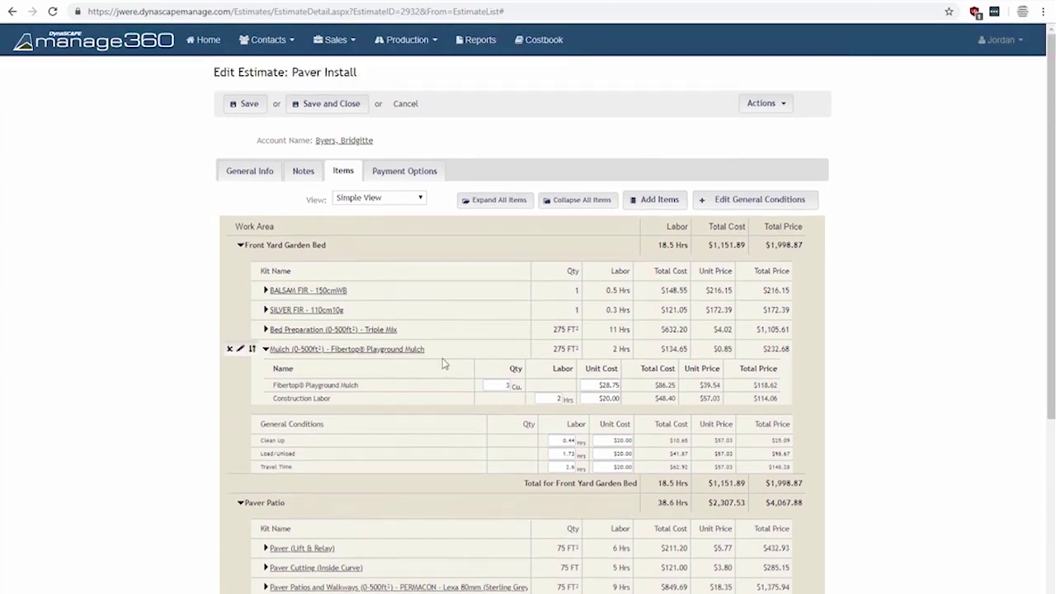
Collapse the mulch kit and expand the Bed Preparation (0-500ft²) - Triple Mix kit to examine its materials and labor
{"action": "left_click", "coordinate": [350, 349]}
{"action": "scroll", "coordinate": [295, 502], "scroll_direction": "down", "scroll_amount": 1}
{"action": "scroll", "coordinate": [295, 501], "scroll_direction": "down", "scroll_amount": 1}
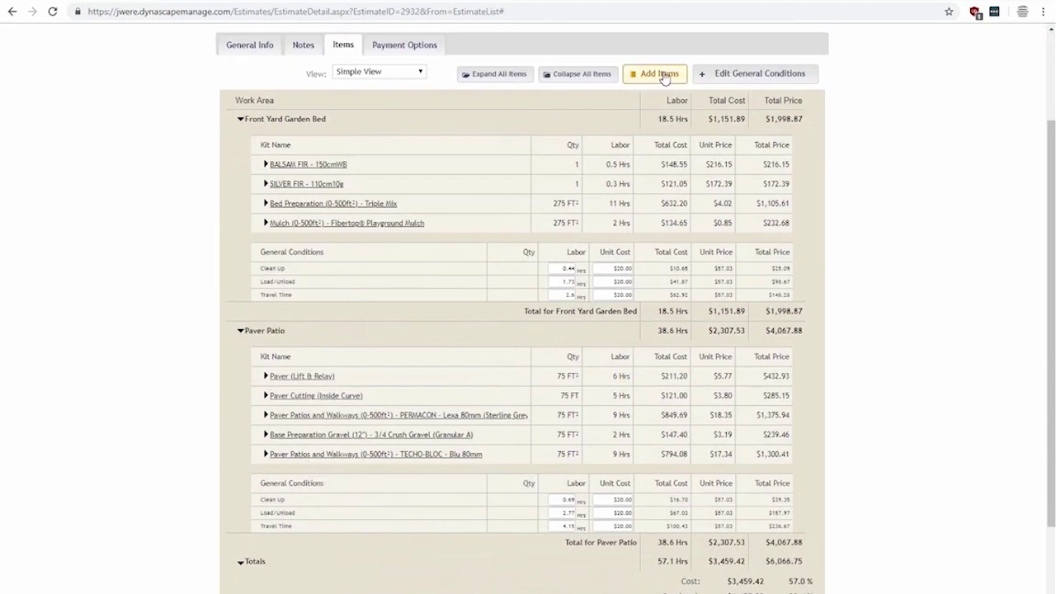
{"action": "scroll", "coordinate": [651, 66], "scroll_direction": "up", "scroll_amount": 2}
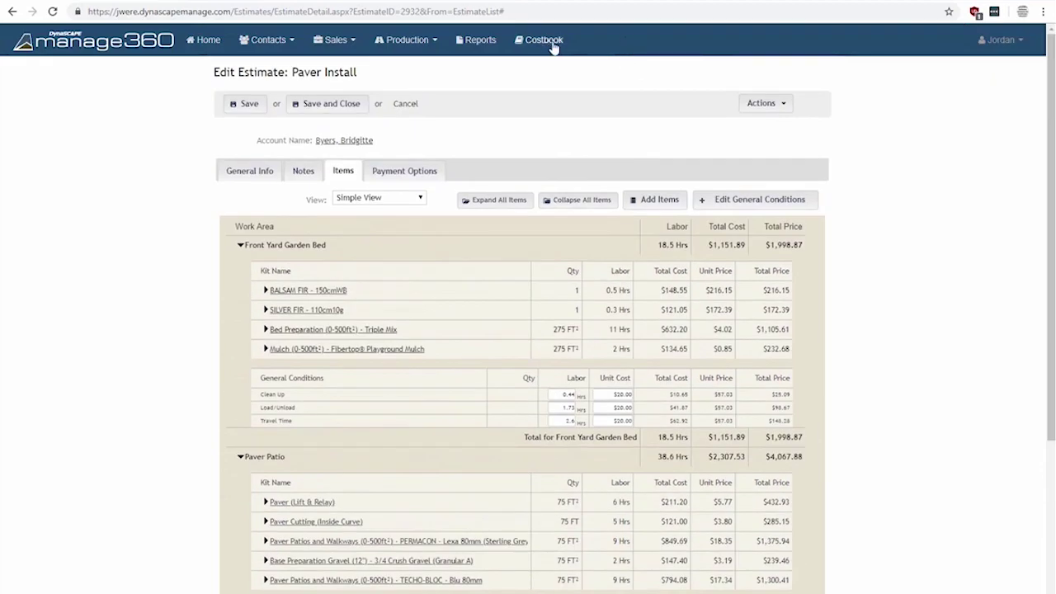
{"action": "mouse_move", "coordinate": [373, 335]}
{"action": "left_click", "coordinate": [266, 329]}
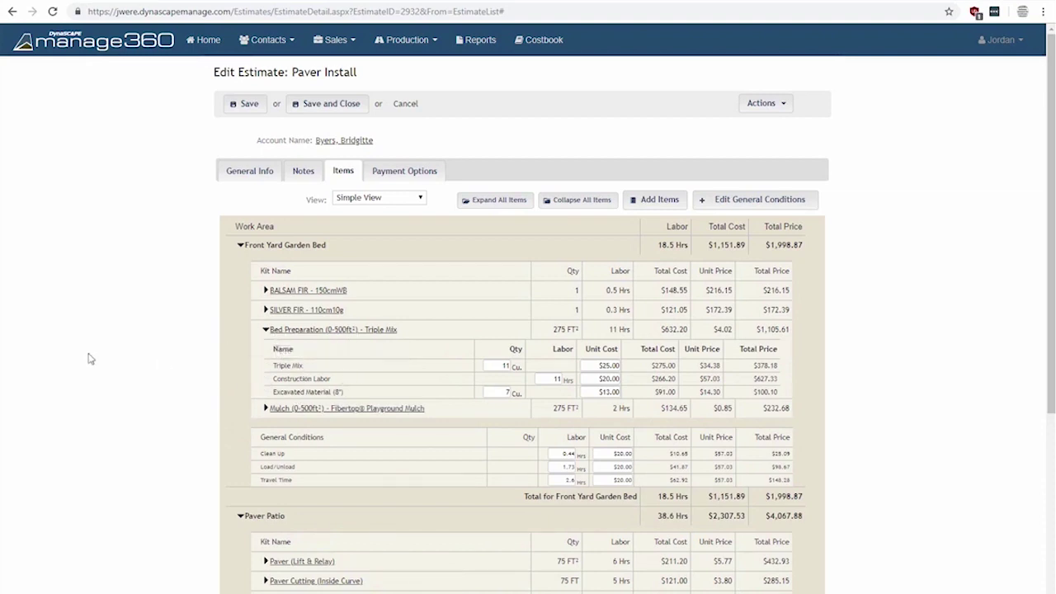
Browse the materials and plants available to add, and pick the ABIES CONCOLOR - WHITE FIR - 110cmPT plant
{"action": "mouse_move", "coordinate": [264, 376]}
{"action": "left_mouse_down"}
{"action": "mouse_move", "coordinate": [264, 363]}
{"action": "mouse_move", "coordinate": [272, 380]}
{"action": "left_mouse_up"}
{"action": "left_click", "coordinate": [320, 396]}
{"action": "left_click", "coordinate": [659, 203]}
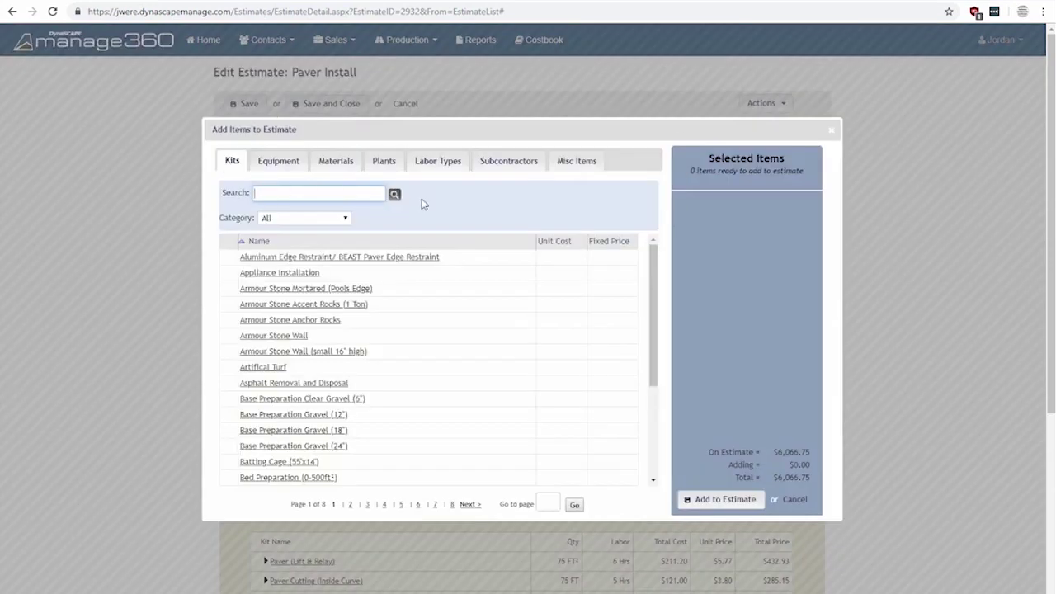
{"action": "left_click", "coordinate": [334, 163]}
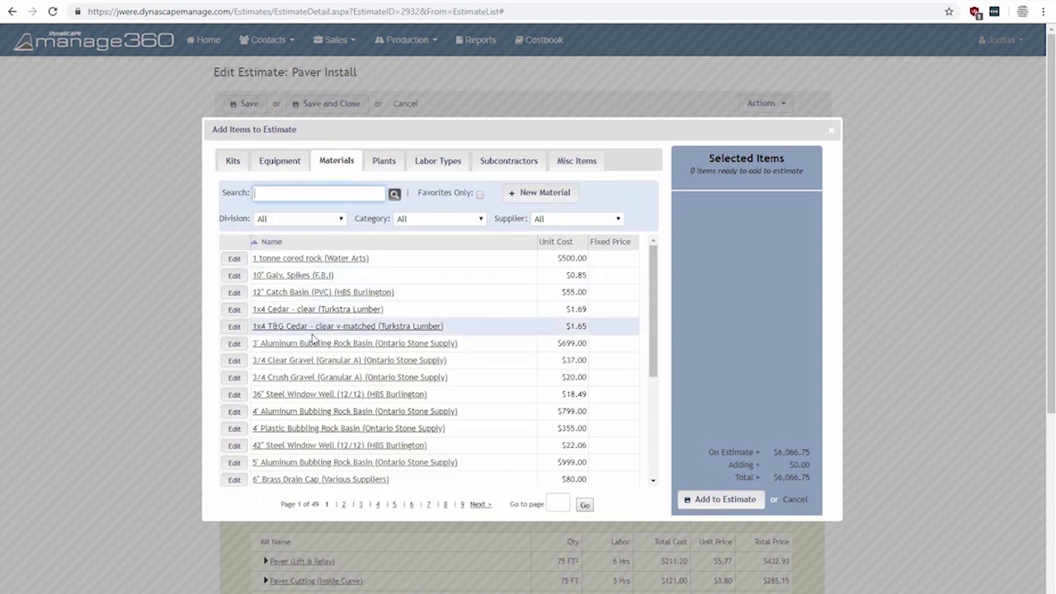
{"action": "left_click", "coordinate": [377, 164]}
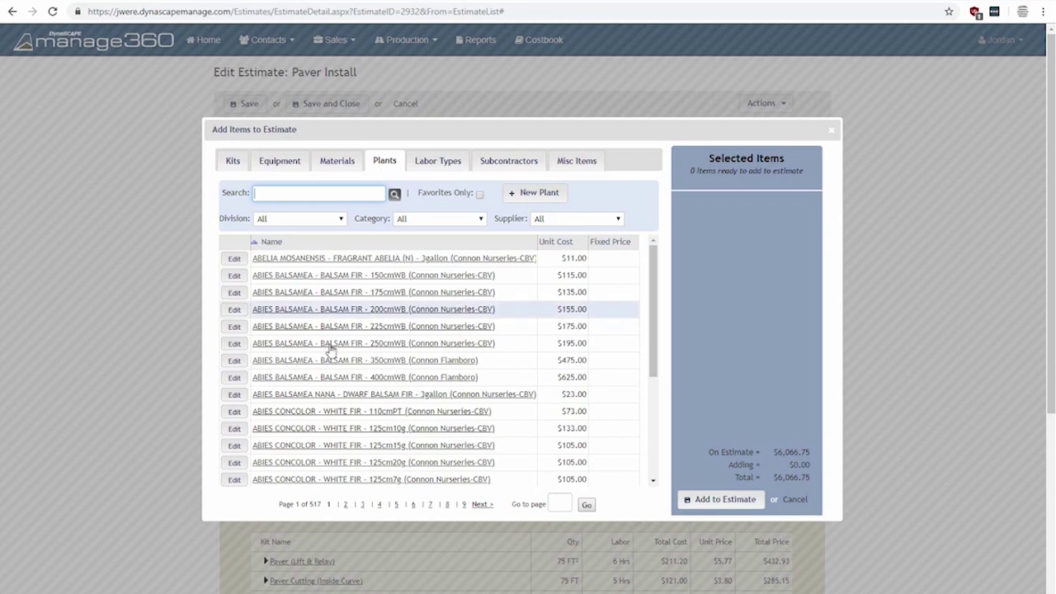
{"action": "left_click", "coordinate": [410, 412]}
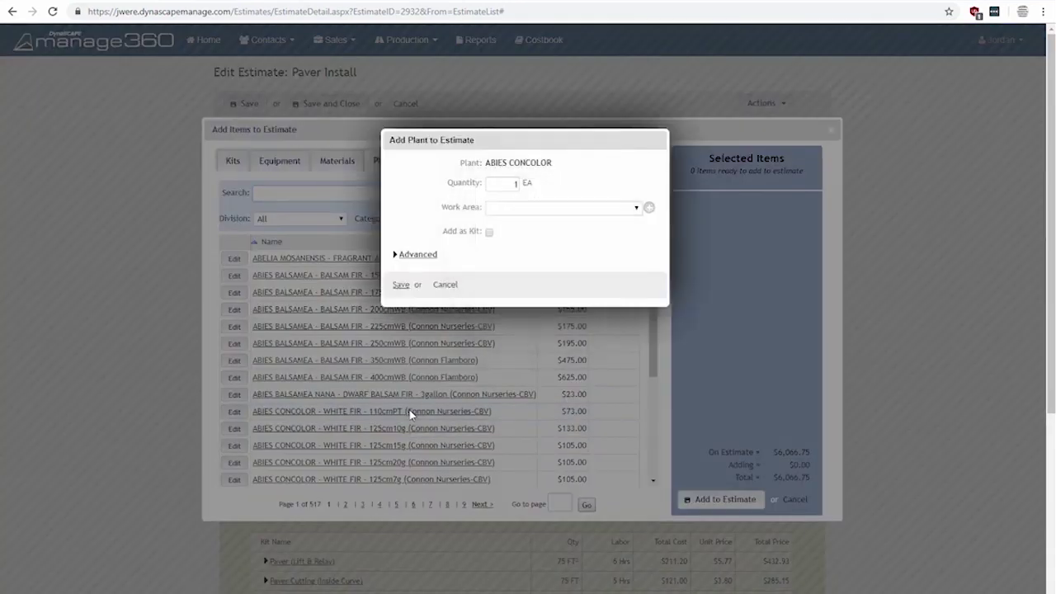
Add 5 EA of the white fir to the estimate as a kit in the Front Yard Garden Bed work area
{"action": "left_click", "coordinate": [541, 210]}
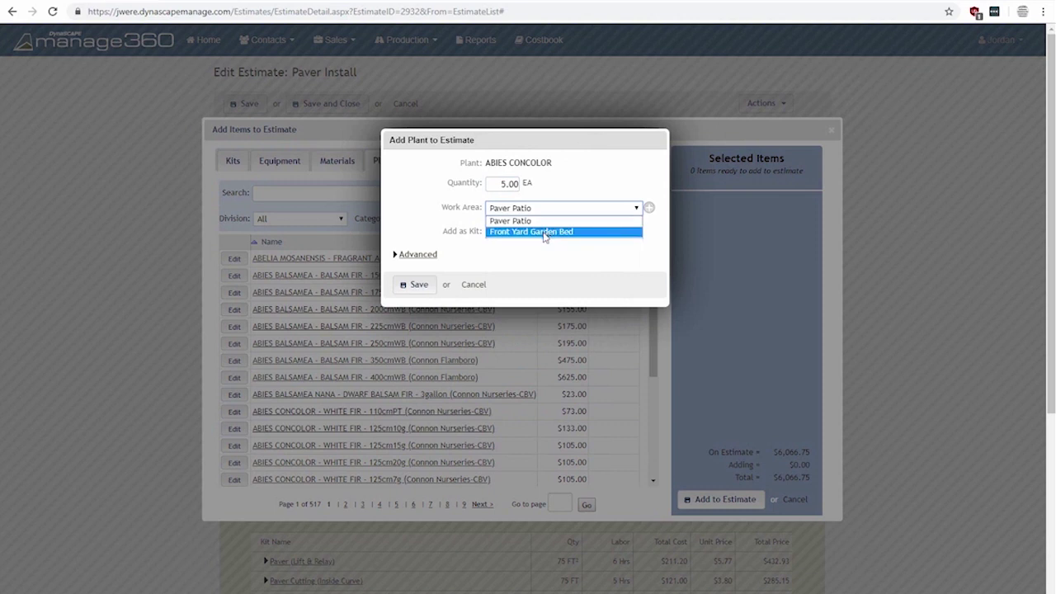
{"action": "left_click", "coordinate": [544, 232]}
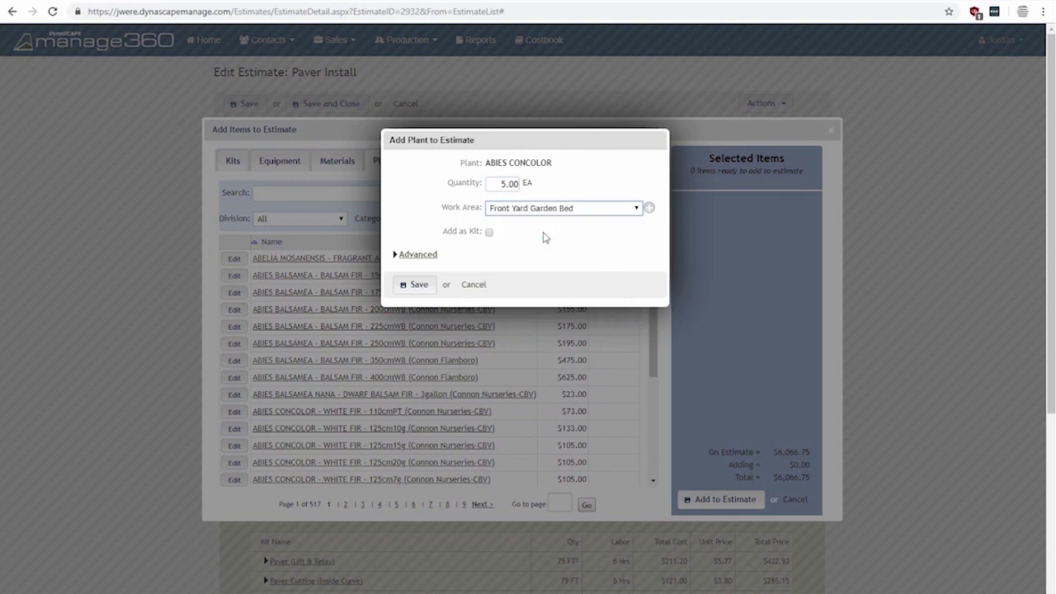
{"action": "left_click", "coordinate": [450, 235]}
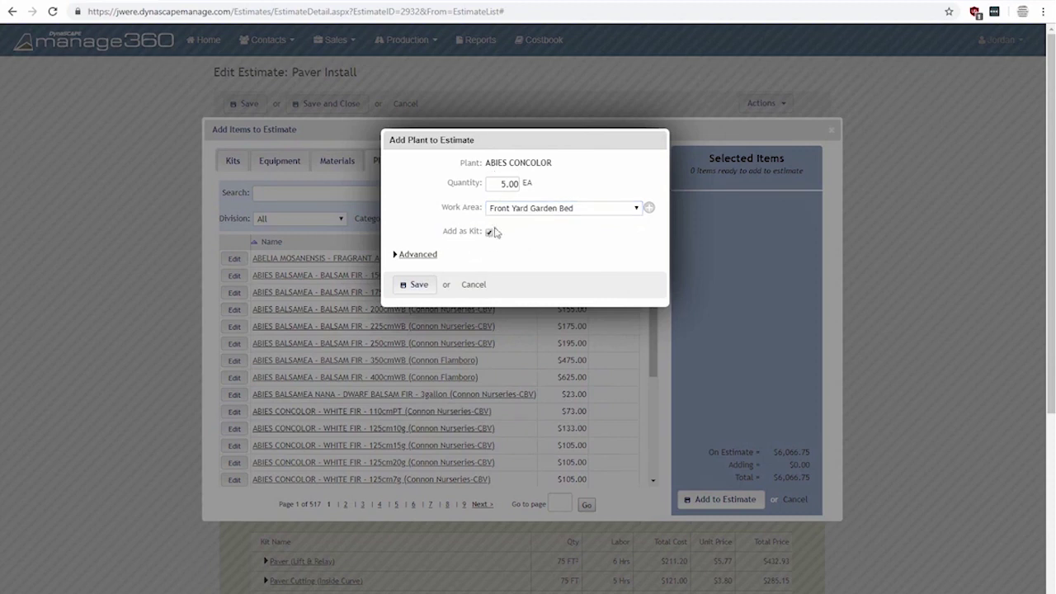
{"action": "left_click", "coordinate": [435, 256]}
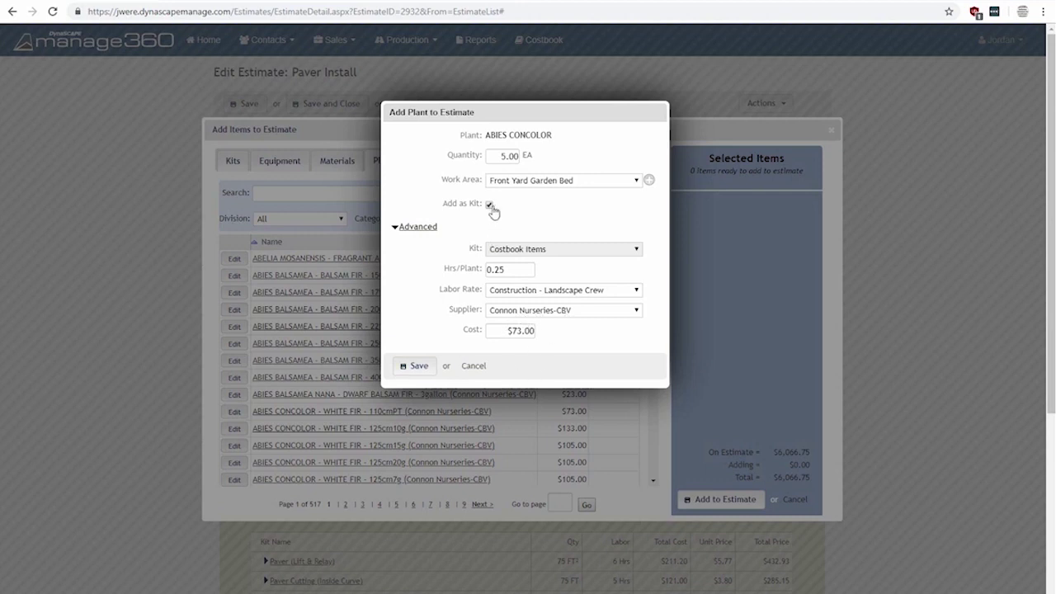
{"action": "left_click", "coordinate": [417, 368]}
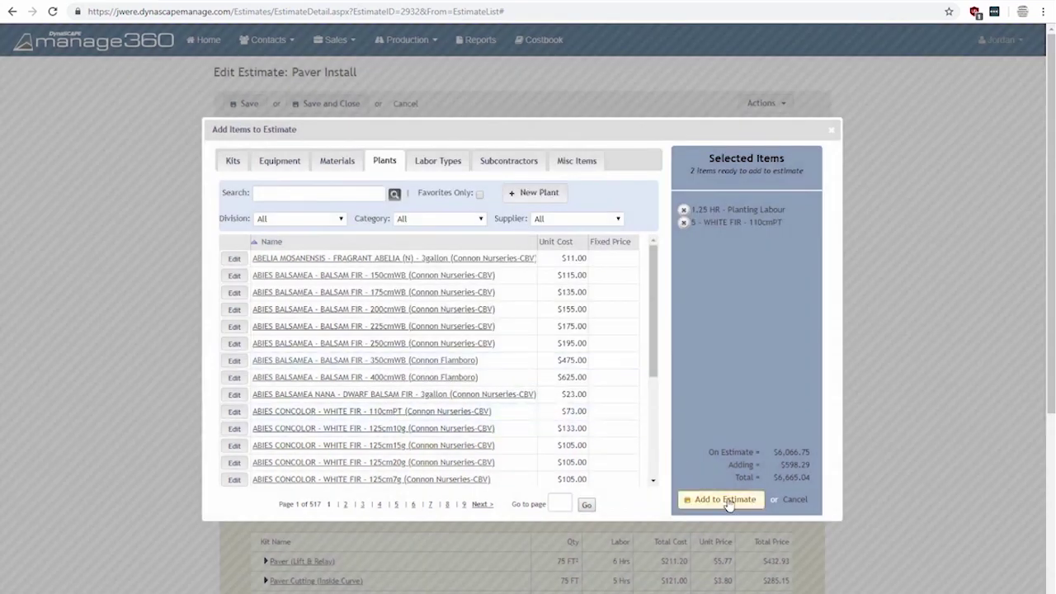
{"action": "left_click", "coordinate": [725, 501]}
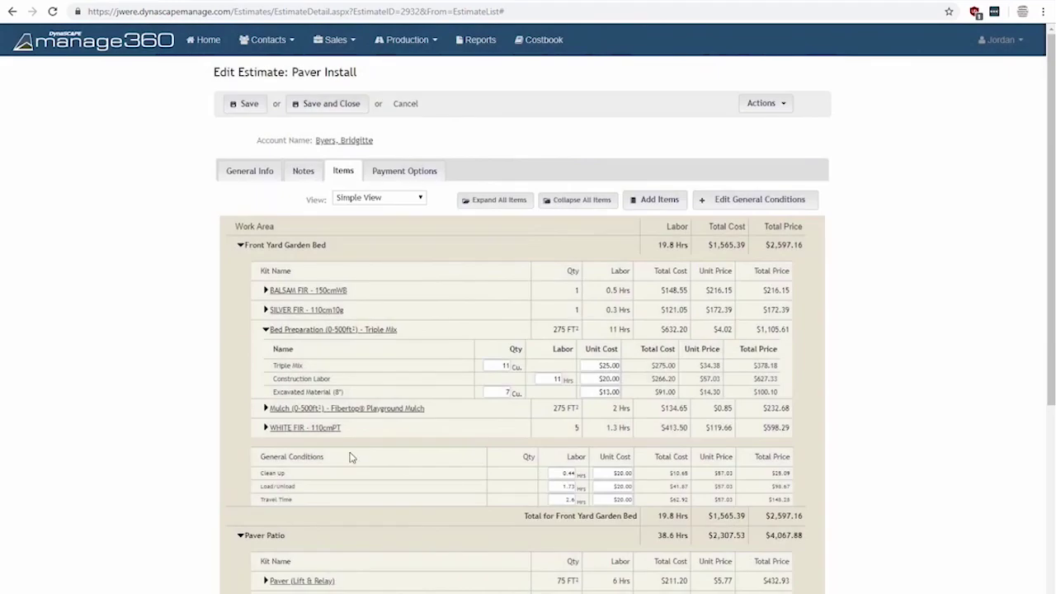
Expand the WHITE FIR - 110cmPT kit and examine its planting labour line, plant line and how their prices make up the kit price
{"action": "left_click", "coordinate": [303, 430]}
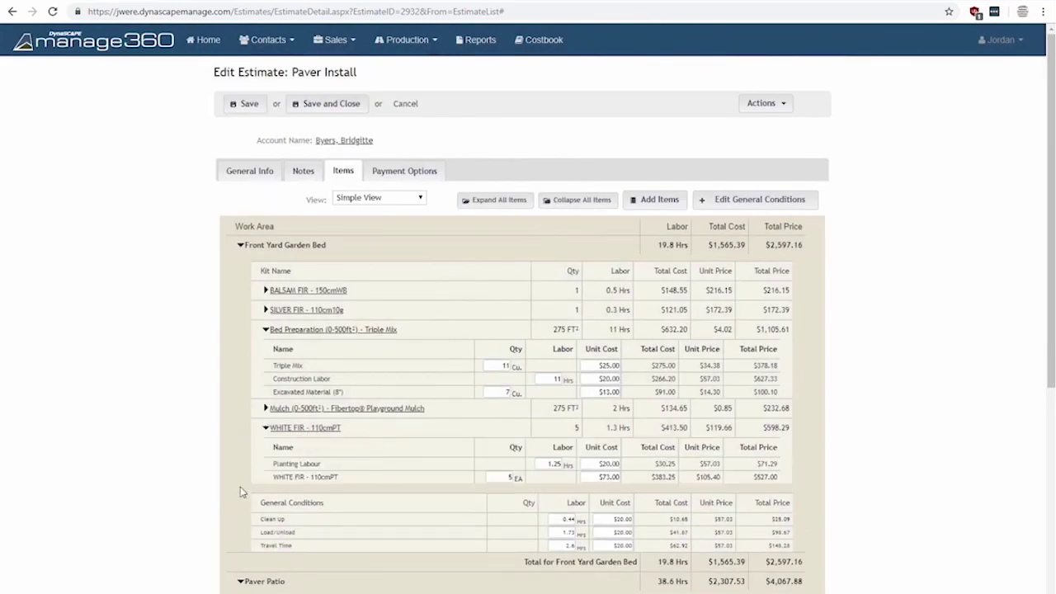
{"action": "scroll", "coordinate": [233, 487], "scroll_direction": "down", "scroll_amount": 1}
{"action": "scroll", "coordinate": [232, 487], "scroll_direction": "down", "scroll_amount": 1}
{"action": "left_click_drag", "start_coordinate": [287, 337], "coordinate": [342, 359]}
{"action": "left_click", "coordinate": [302, 362]}
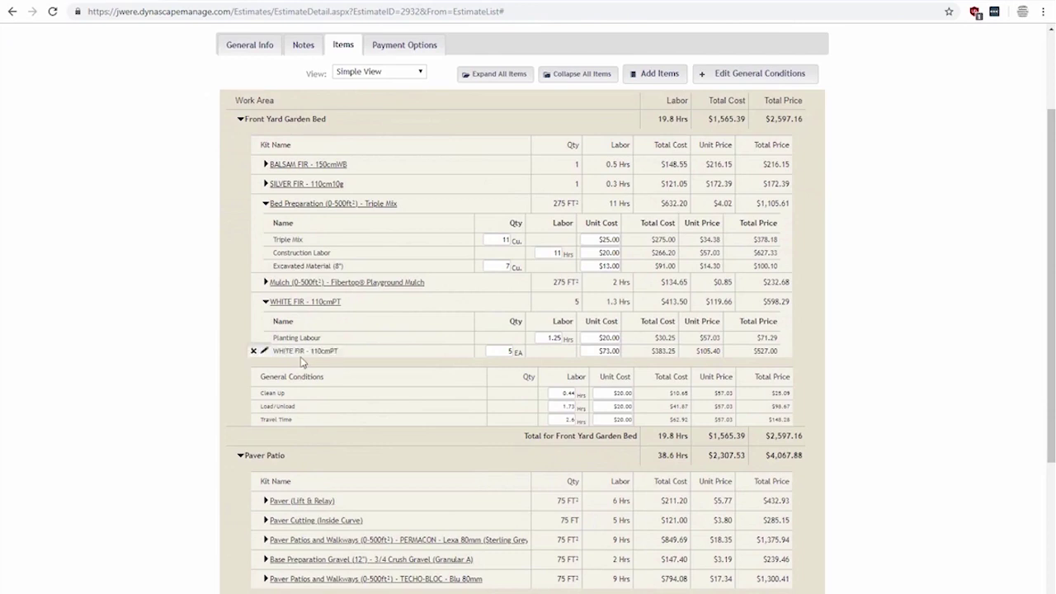
{"action": "scroll", "coordinate": [322, 363], "scroll_direction": "up", "scroll_amount": 2}
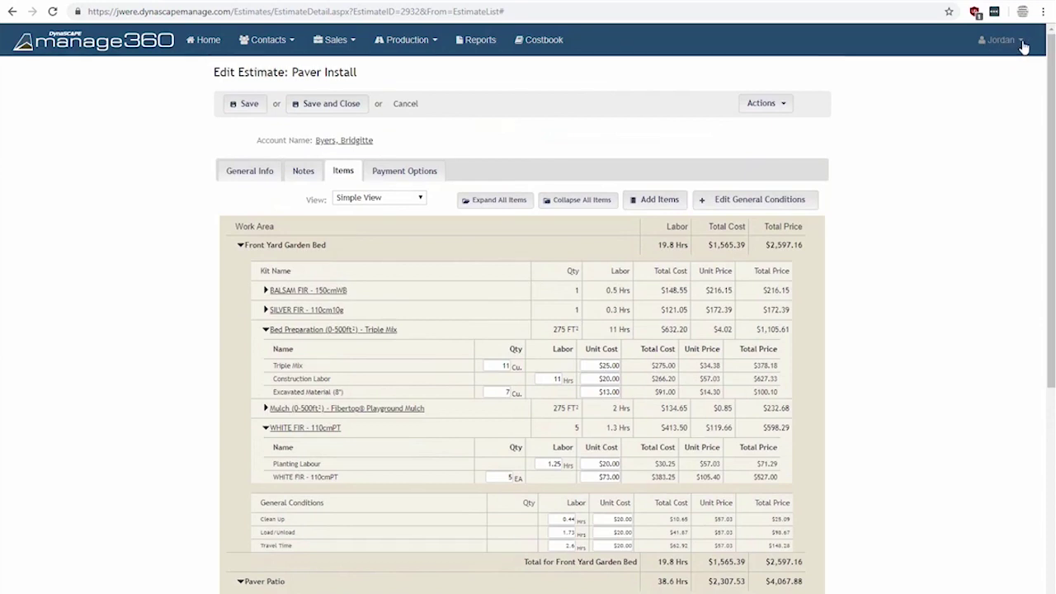
{"action": "scroll", "coordinate": [985, 278], "scroll_direction": "down", "scroll_amount": 1}
{"action": "left_click_drag", "start_coordinate": [287, 414], "coordinate": [323, 415]}
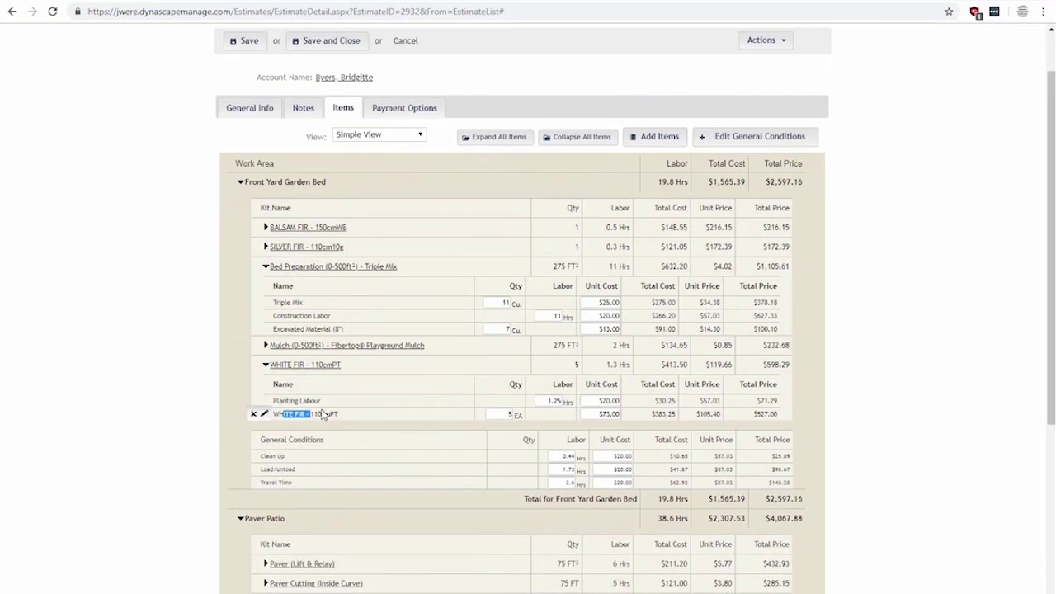
{"action": "left_click", "coordinate": [145, 373]}
{"action": "mouse_move", "coordinate": [310, 415]}
{"action": "left_mouse_down"}
{"action": "mouse_move", "coordinate": [277, 412]}
{"action": "mouse_move", "coordinate": [321, 402]}
{"action": "left_mouse_up"}
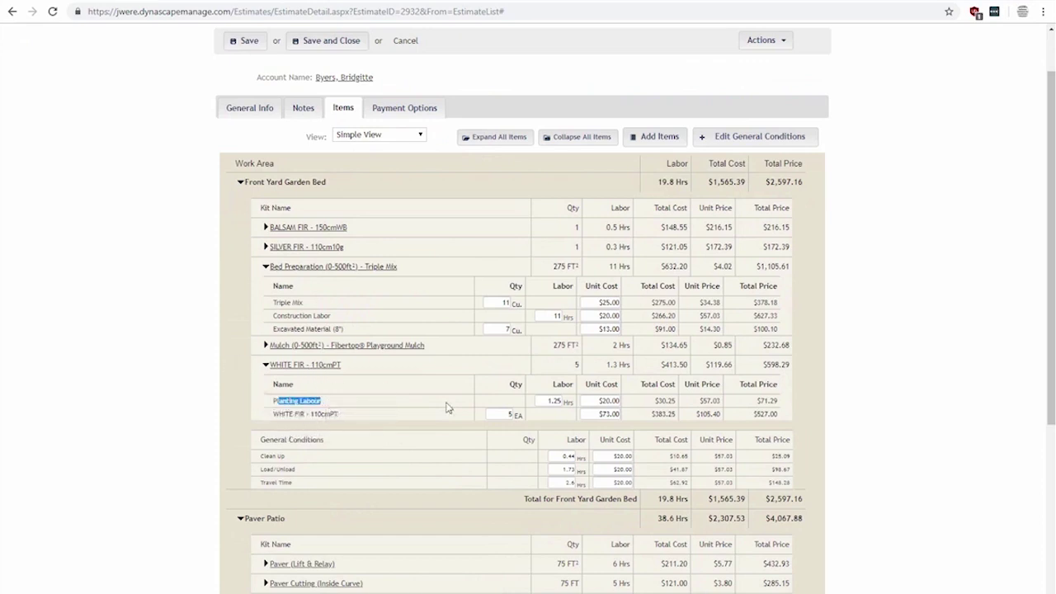
{"action": "left_click_drag", "start_coordinate": [763, 365], "coordinate": [790, 371]}
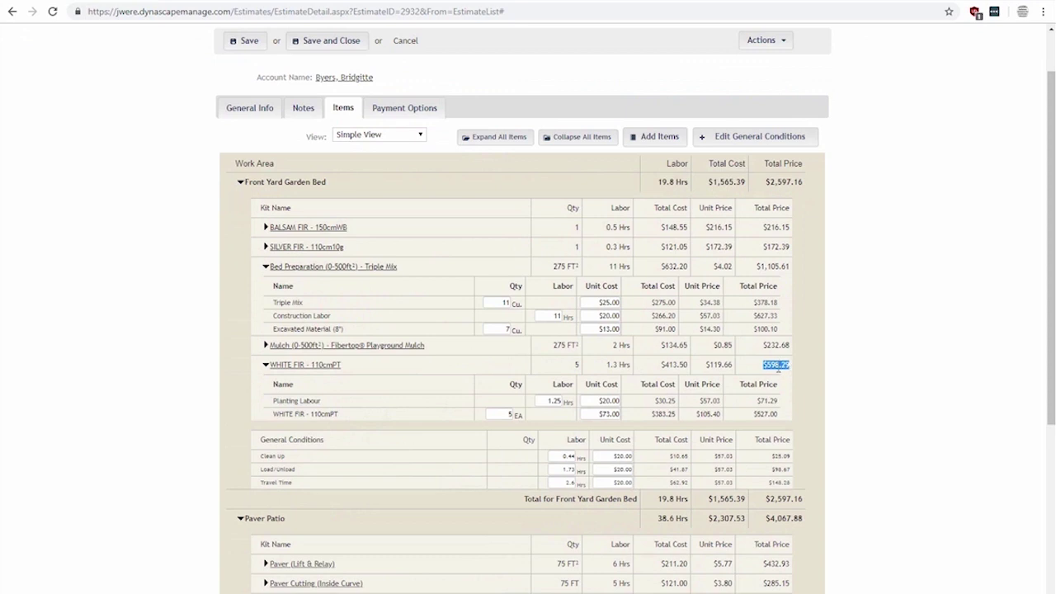
{"action": "mouse_move", "coordinate": [754, 400]}
{"action": "left_mouse_down"}
{"action": "mouse_move", "coordinate": [777, 401]}
{"action": "mouse_move", "coordinate": [778, 416]}
{"action": "mouse_move", "coordinate": [766, 412]}
{"action": "left_mouse_up"}
{"action": "left_click", "coordinate": [844, 405]}
Collapse the WHITE FIR - 110cmPT and Bed Preparation (0-500ft²) - Triple Mix kits
{"action": "left_click", "coordinate": [326, 365]}
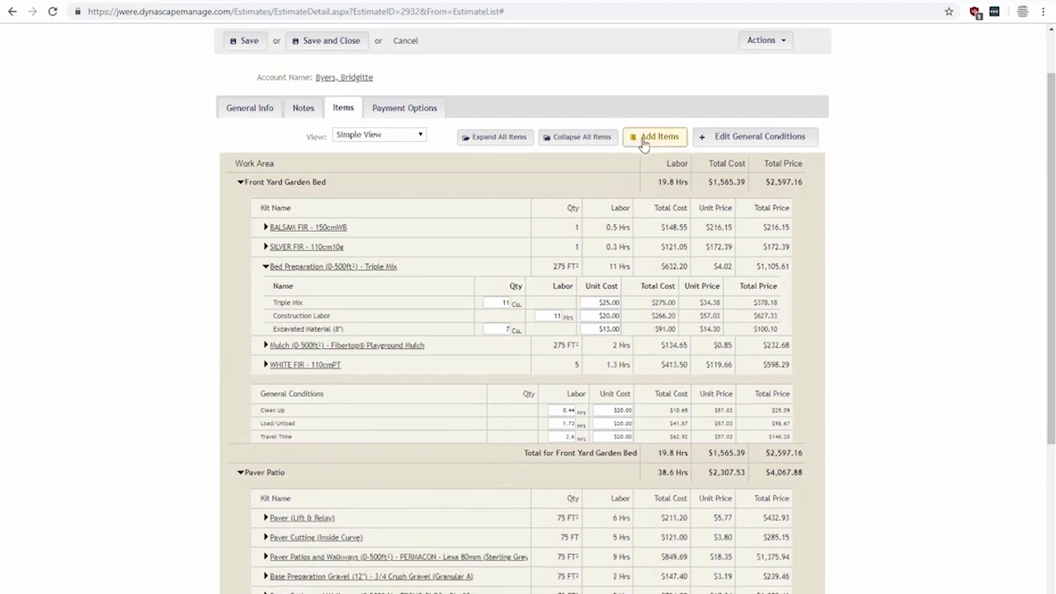
{"action": "left_click", "coordinate": [346, 270]}
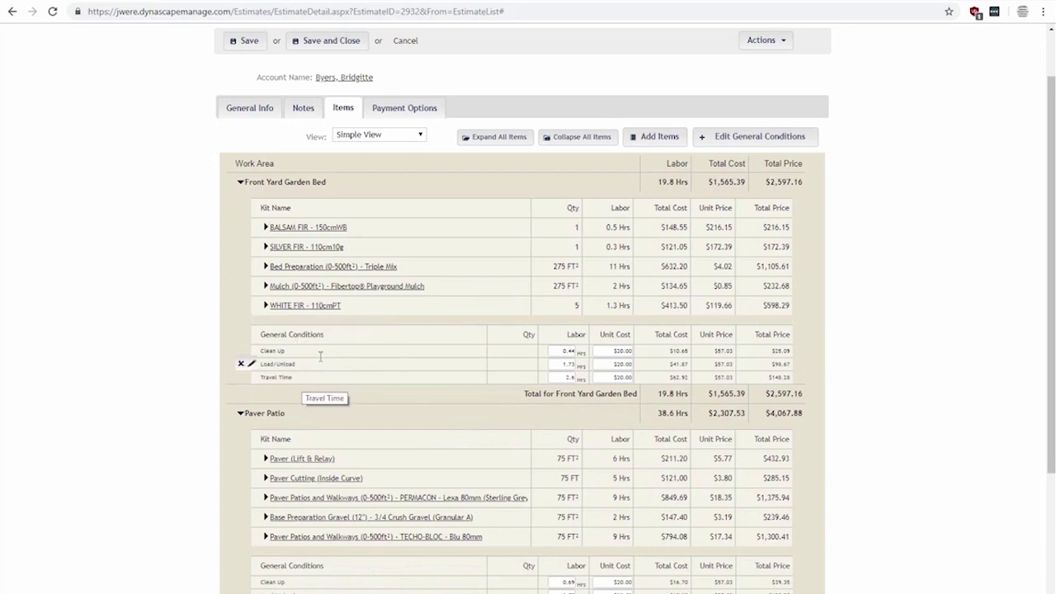
{"action": "left_click", "coordinate": [267, 306]}
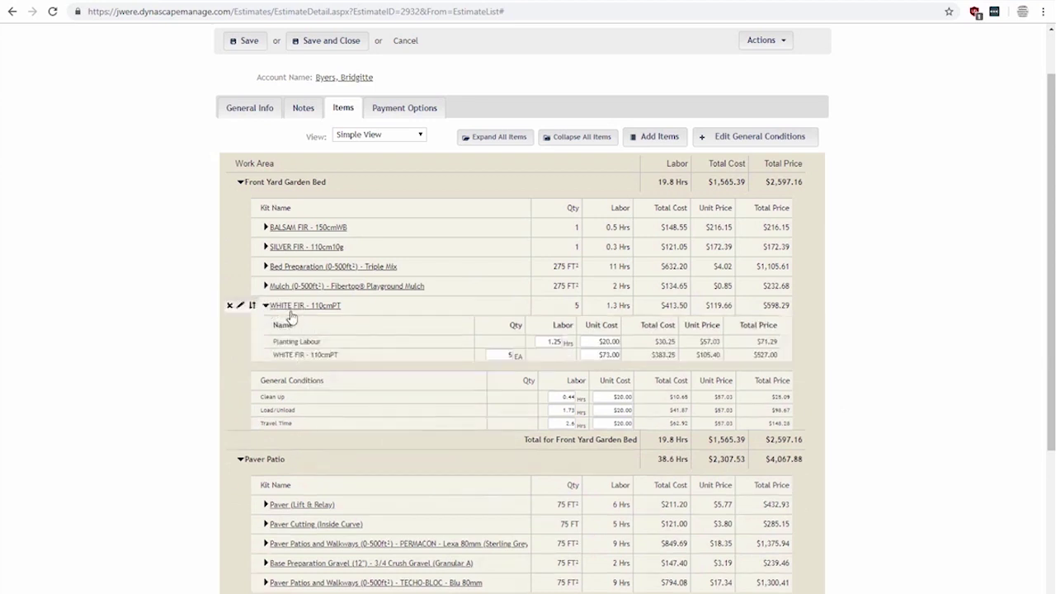
{"action": "left_click", "coordinate": [289, 311]}
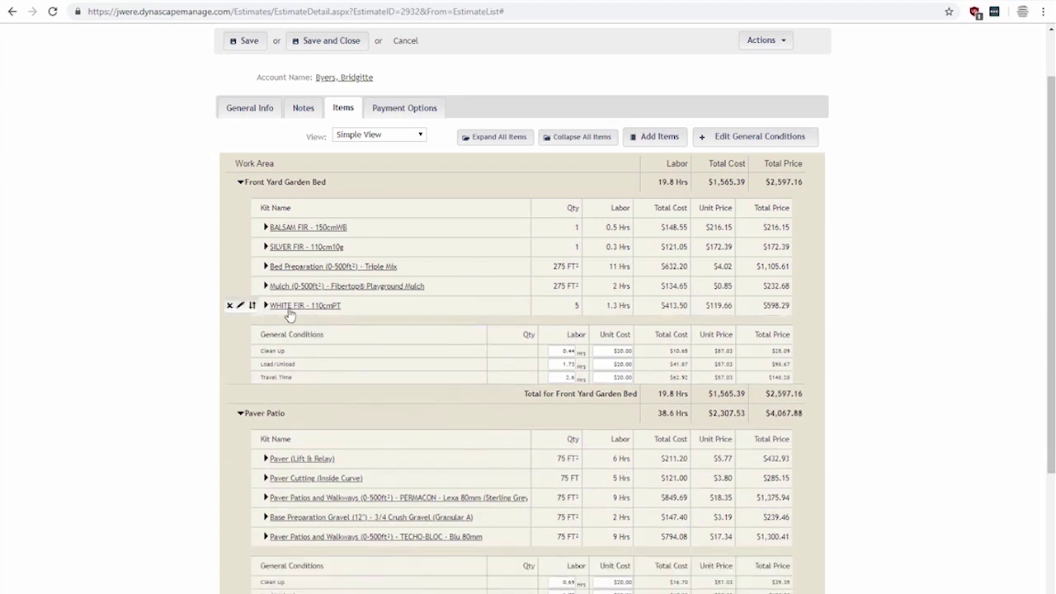
Try the Add as Kit option on the 1x4 Cedar - clear material, and cancel adding the material
{"action": "left_click", "coordinate": [652, 136]}
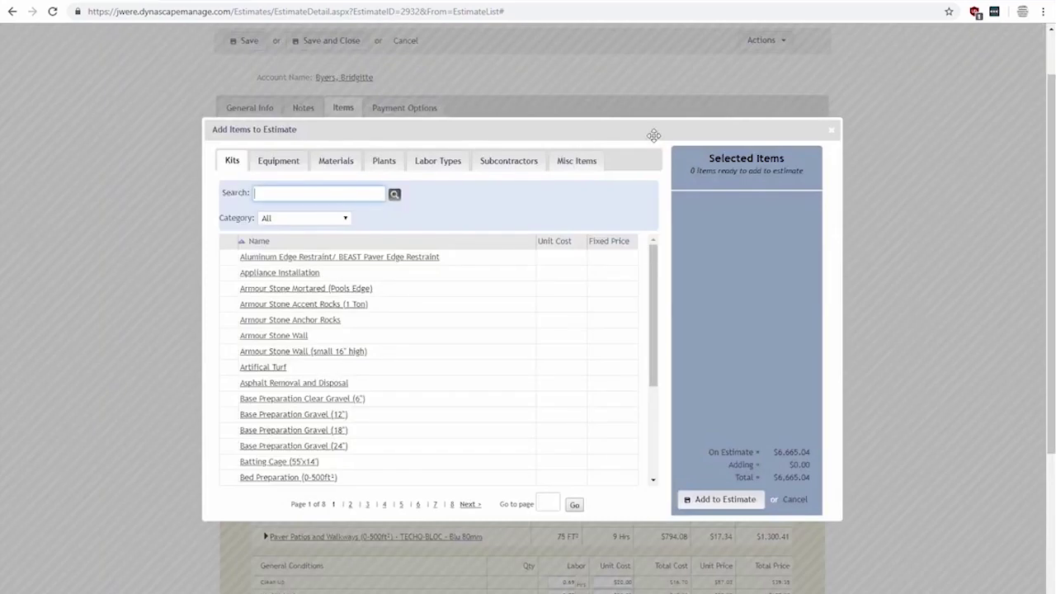
{"action": "left_click", "coordinate": [338, 161]}
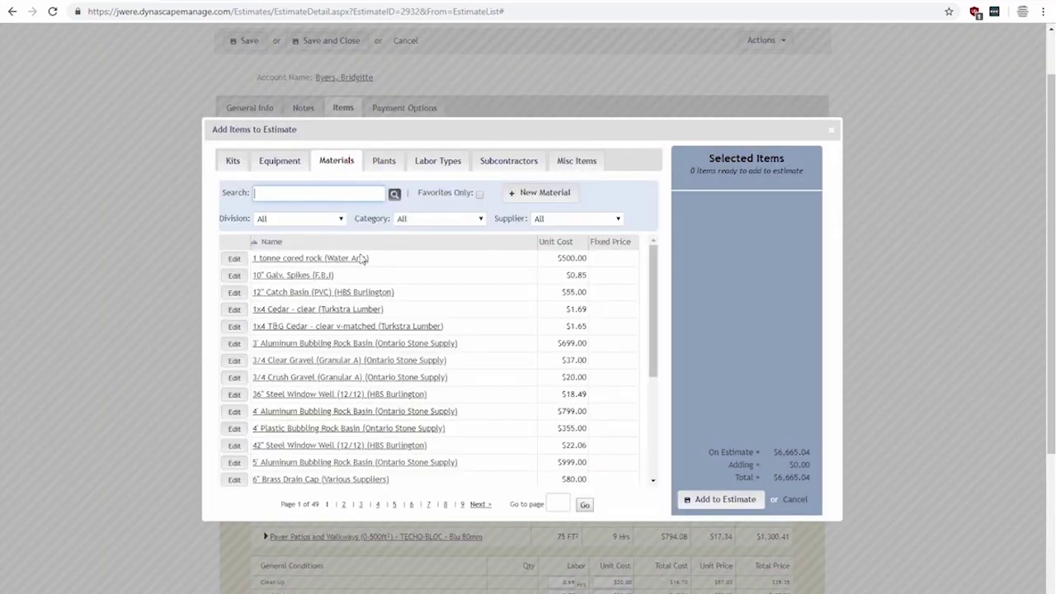
{"action": "left_click", "coordinate": [325, 311]}
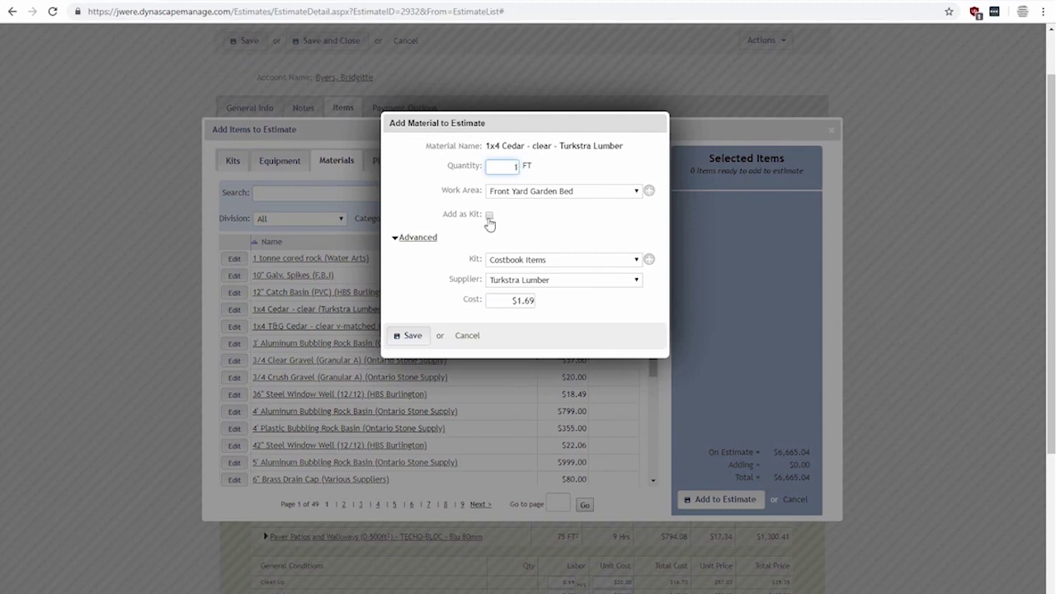
{"action": "left_click", "coordinate": [489, 215]}
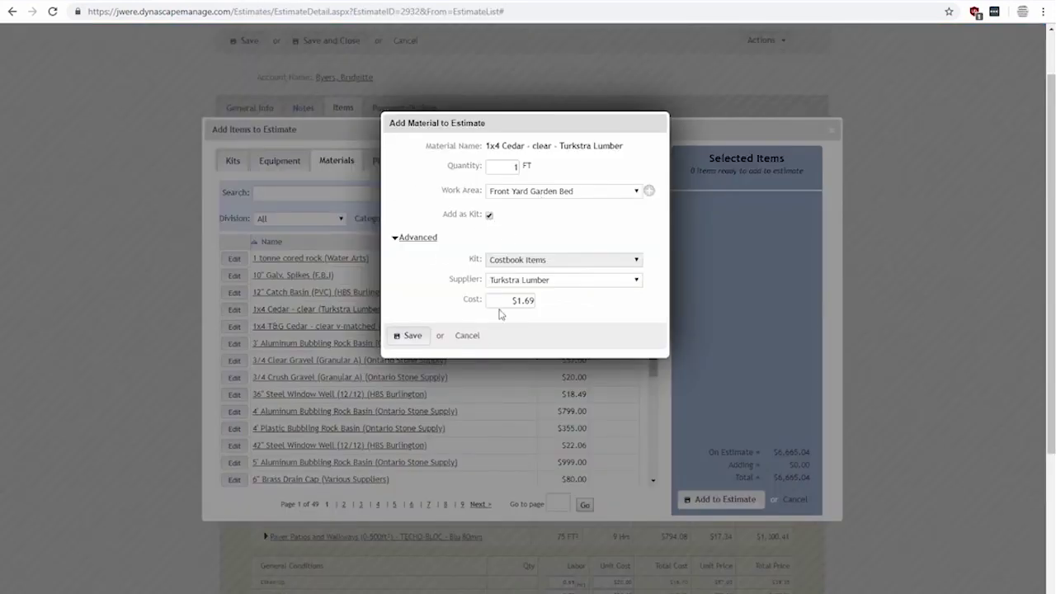
{"action": "left_click", "coordinate": [469, 337]}
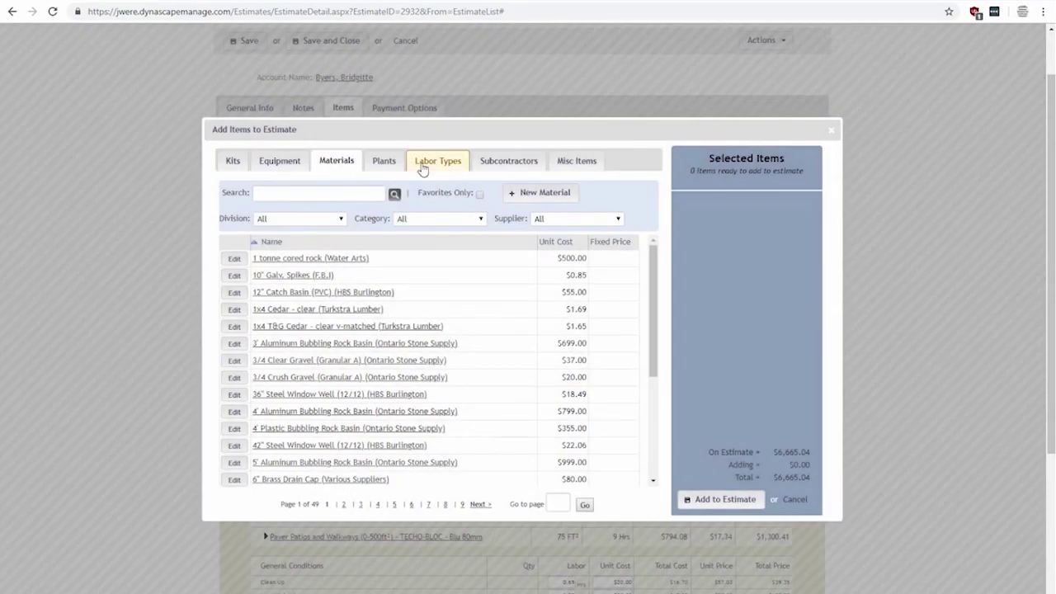
Start adding landscape laborer labor and create a new kit named Extra Kit in the Front Yard Garden Bed work area
{"action": "left_click", "coordinate": [446, 163]}
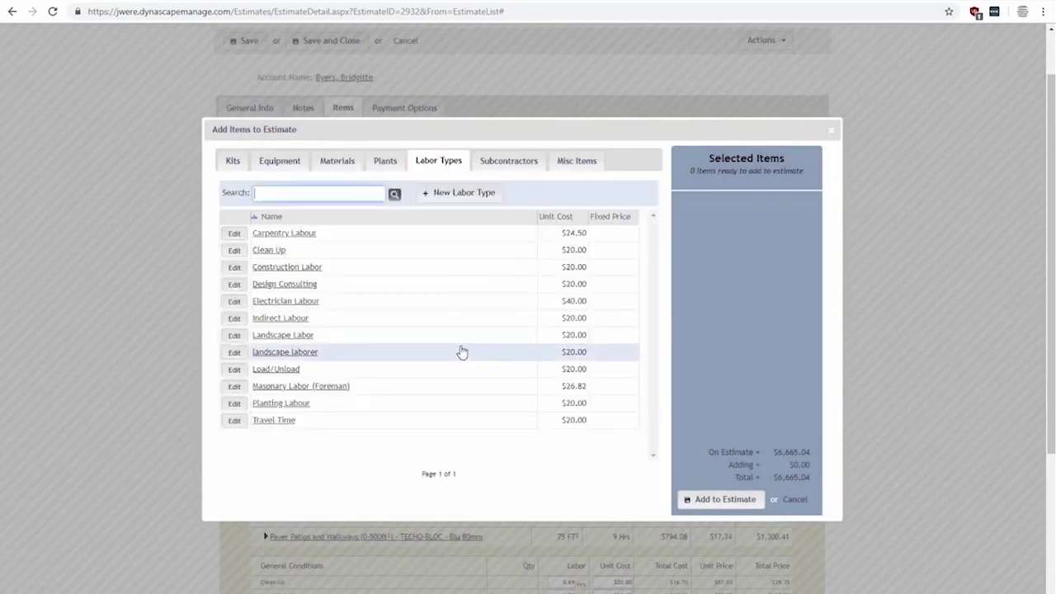
{"action": "left_click", "coordinate": [324, 352]}
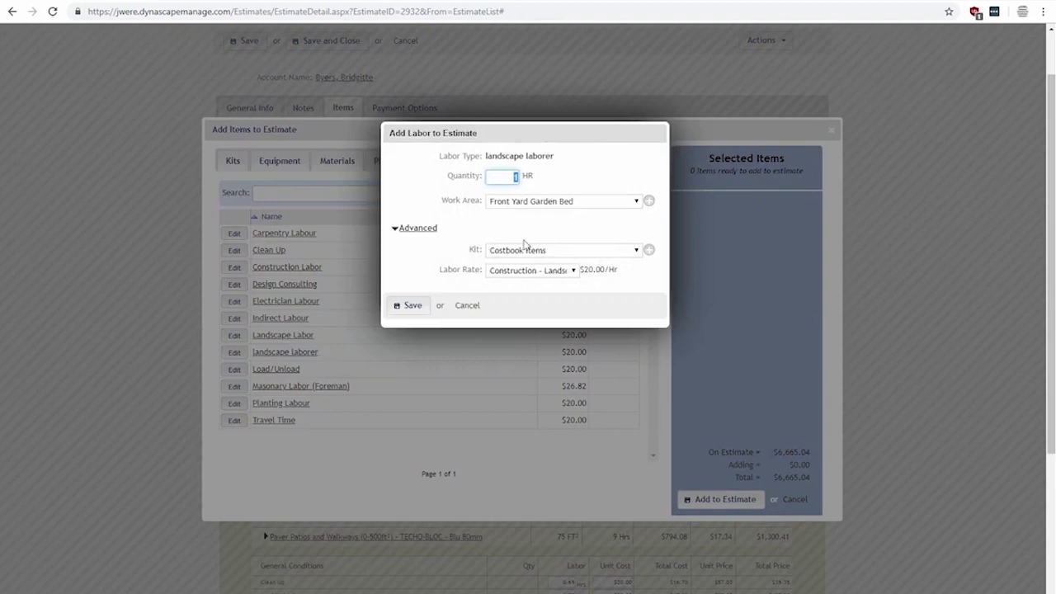
{"action": "left_click", "coordinate": [649, 250]}
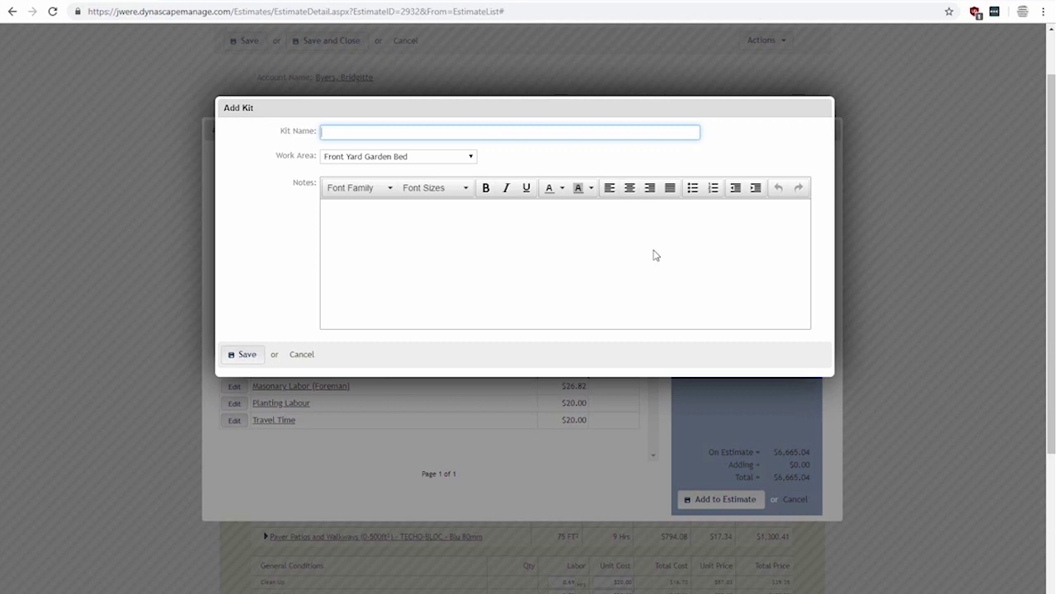
{"action": "left_click", "coordinate": [302, 356]}
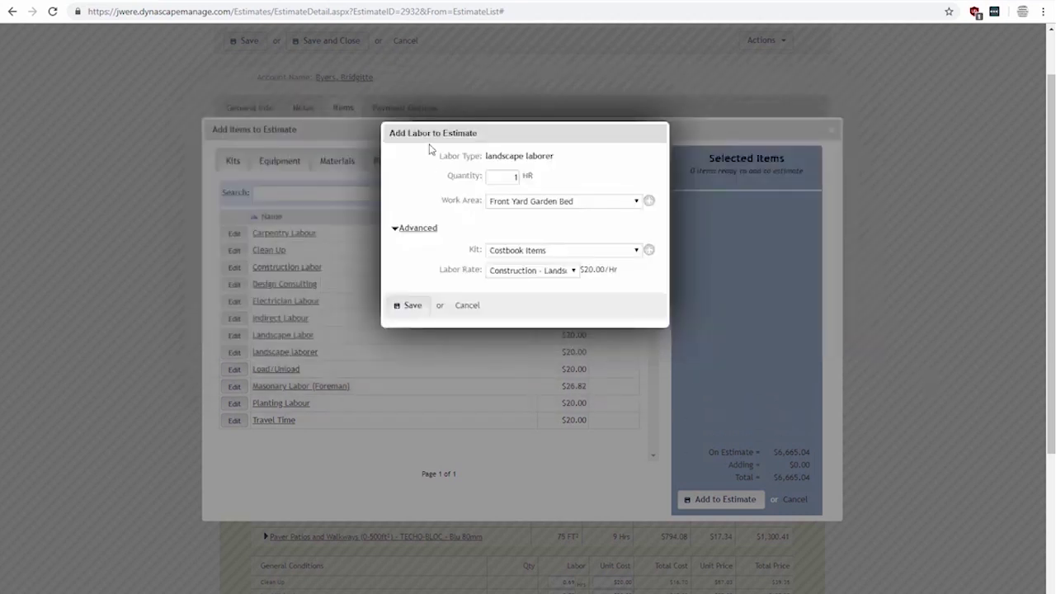
{"action": "left_click", "coordinate": [650, 251]}
{"action": "type", "text": "E"}
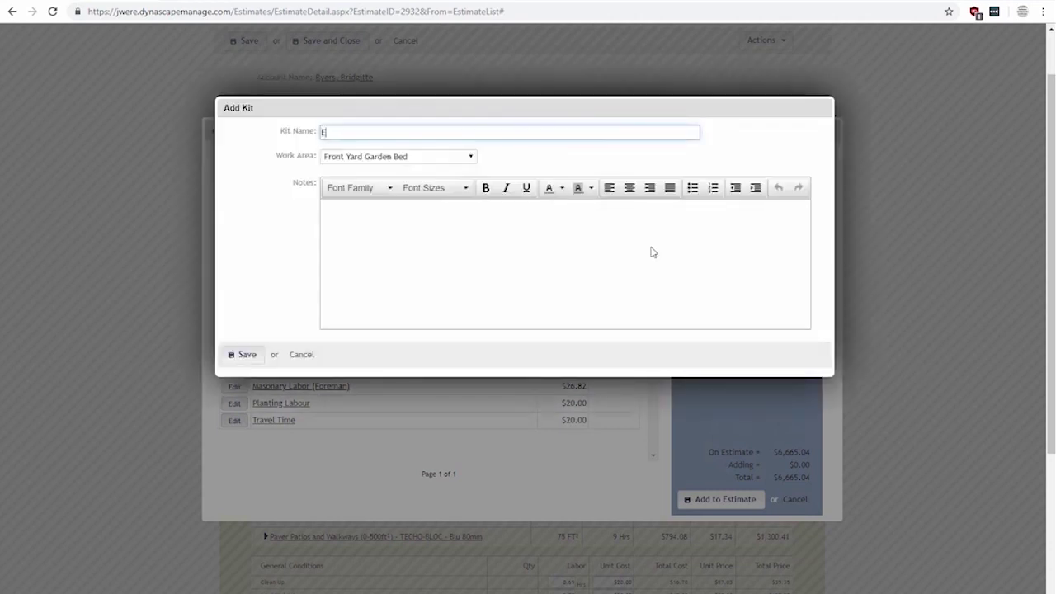
{"action": "type", "text": "xtra Kit"}
{"action": "left_click", "coordinate": [244, 356]}
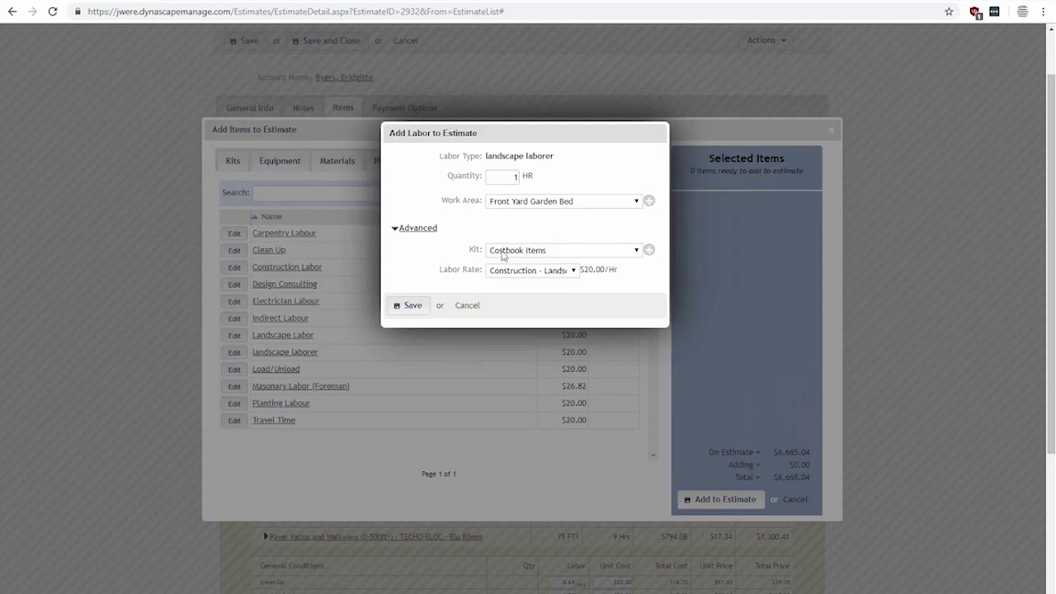
Assign the 1 HR of landscape laborer to Extra Kit, add it to the estimate, and expand that kit
{"action": "left_click", "coordinate": [502, 252]}
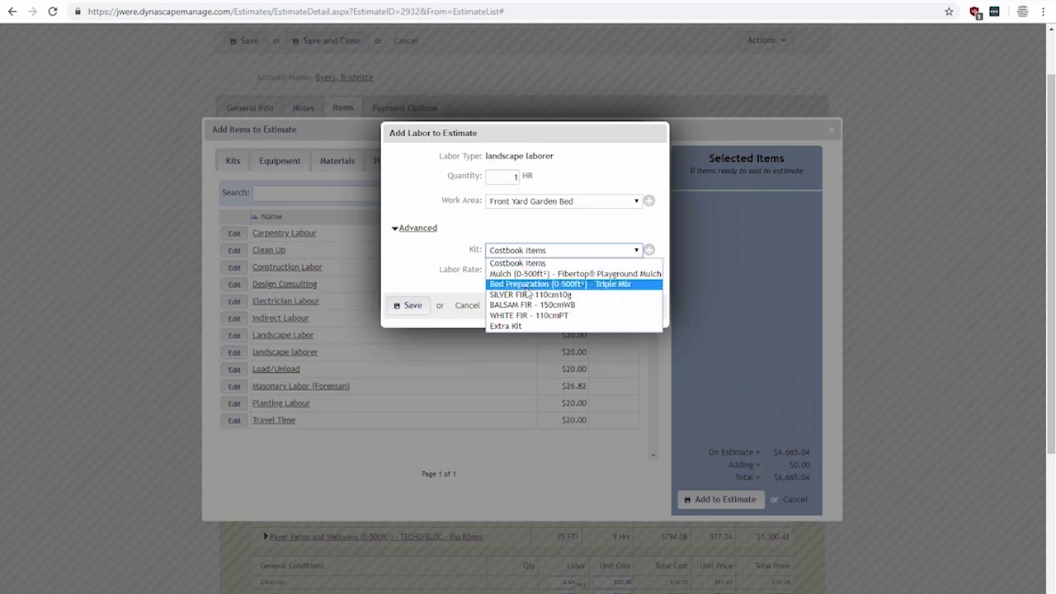
{"action": "left_click", "coordinate": [523, 326]}
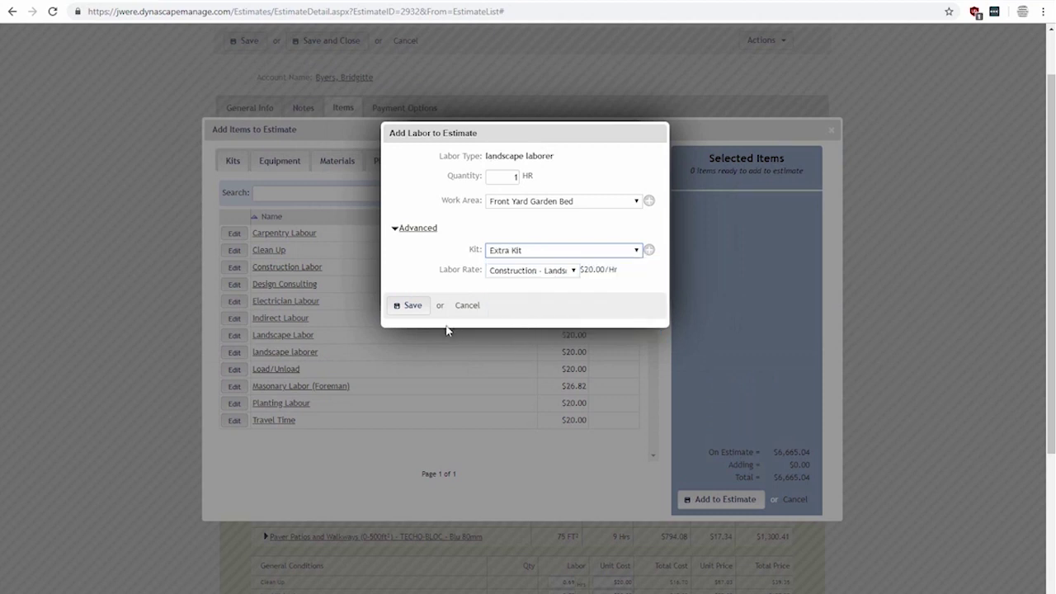
{"action": "left_click", "coordinate": [401, 307]}
{"action": "left_click", "coordinate": [716, 499]}
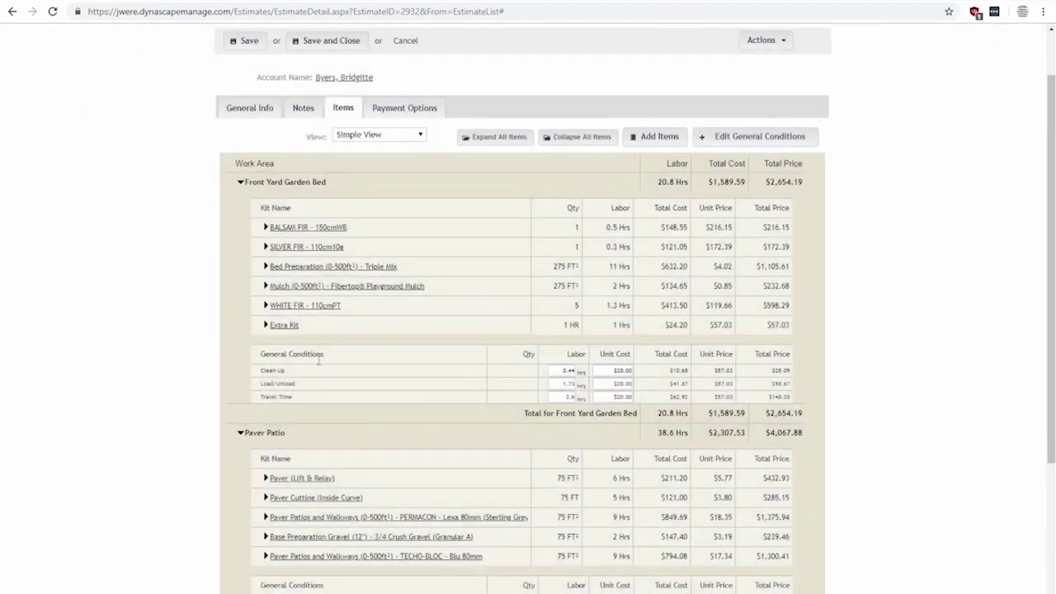
{"action": "left_click", "coordinate": [267, 325]}
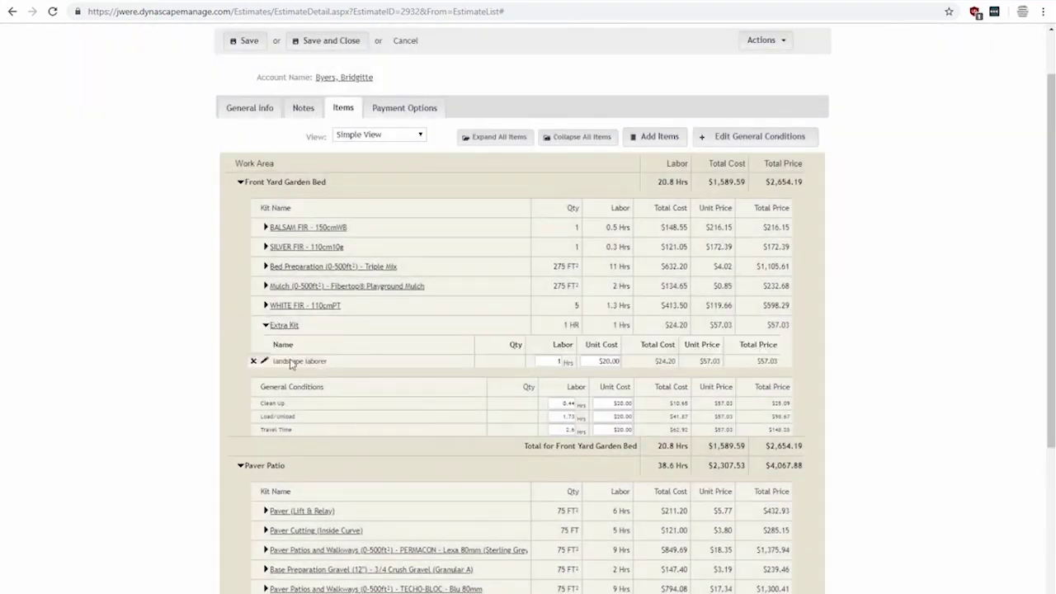
Add 1 HR of Construction Labor to the Front Yard Garden Bed work area under the Costbook Items kit
{"action": "left_click", "coordinate": [632, 136]}
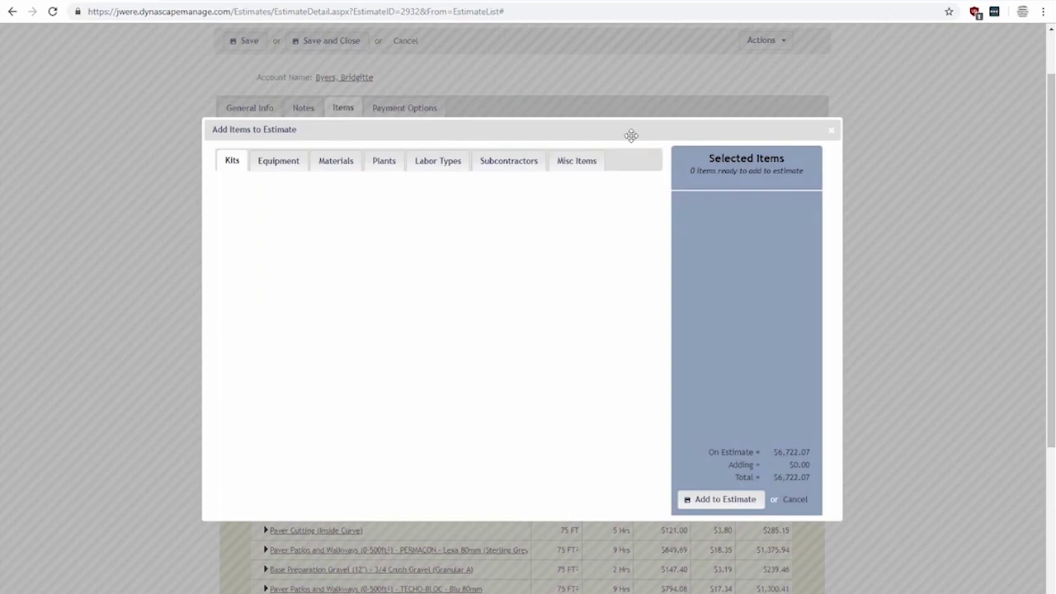
{"action": "left_click", "coordinate": [438, 163]}
{"action": "left_click", "coordinate": [353, 266]}
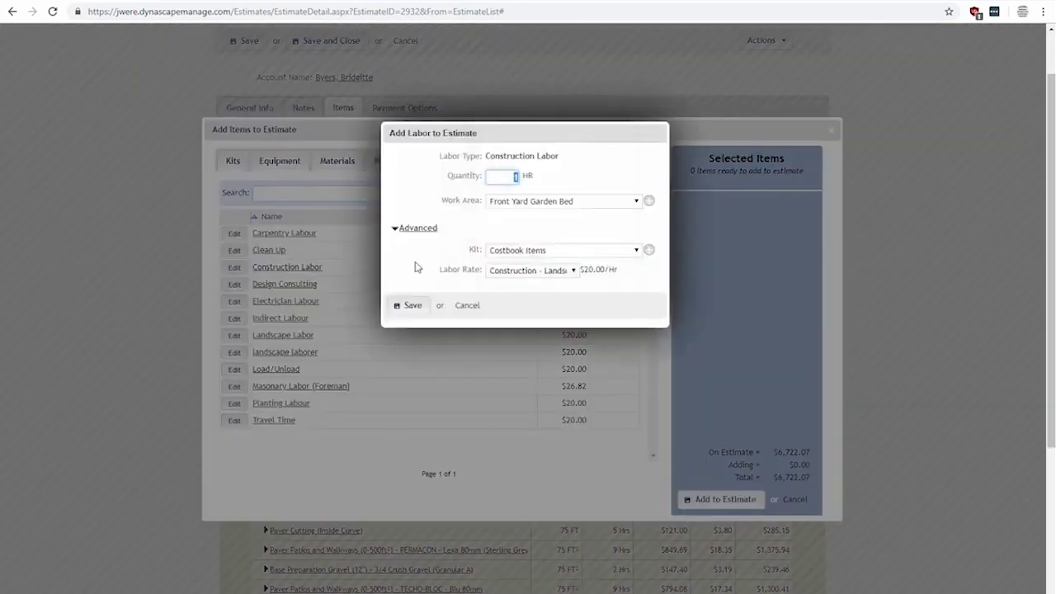
{"action": "left_click", "coordinate": [407, 305]}
{"action": "left_click", "coordinate": [716, 499]}
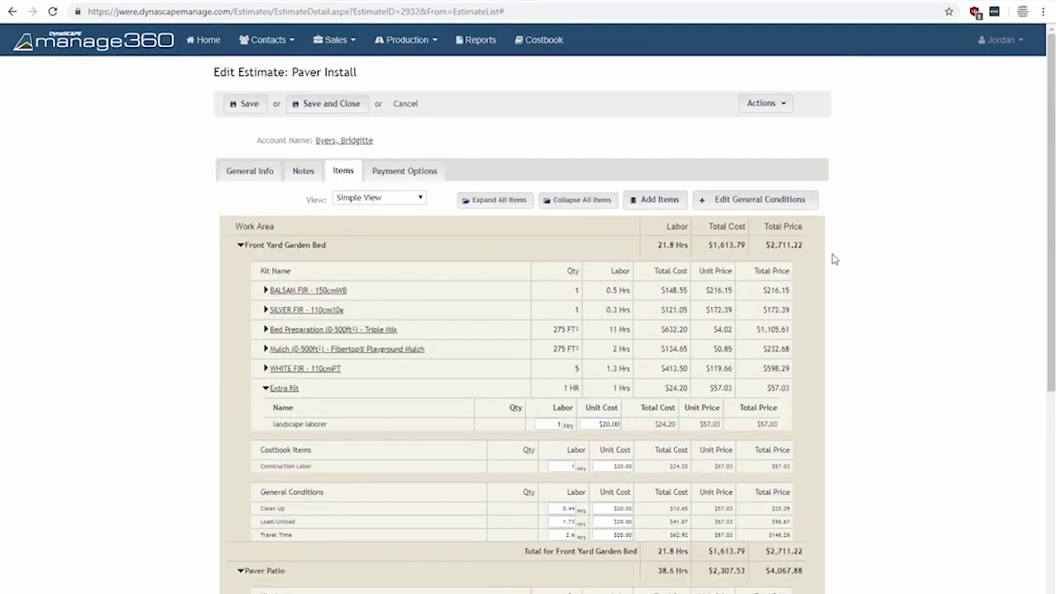
Rename the Extra Kit in the Front Yard Garden Bed work area as Labor
{"action": "mouse_move", "coordinate": [252, 389]}
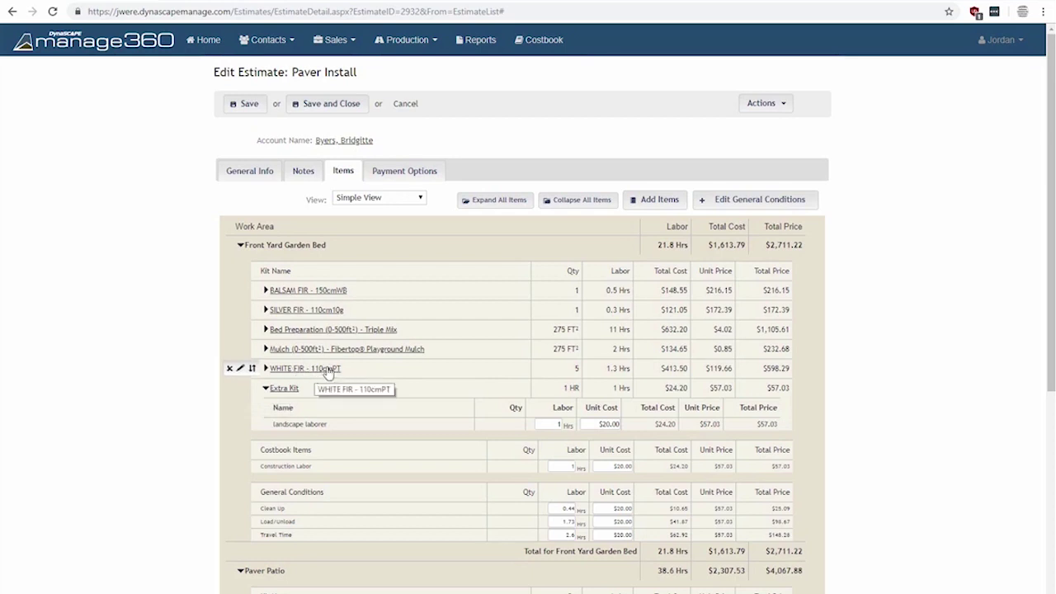
{"action": "left_click", "coordinate": [240, 390]}
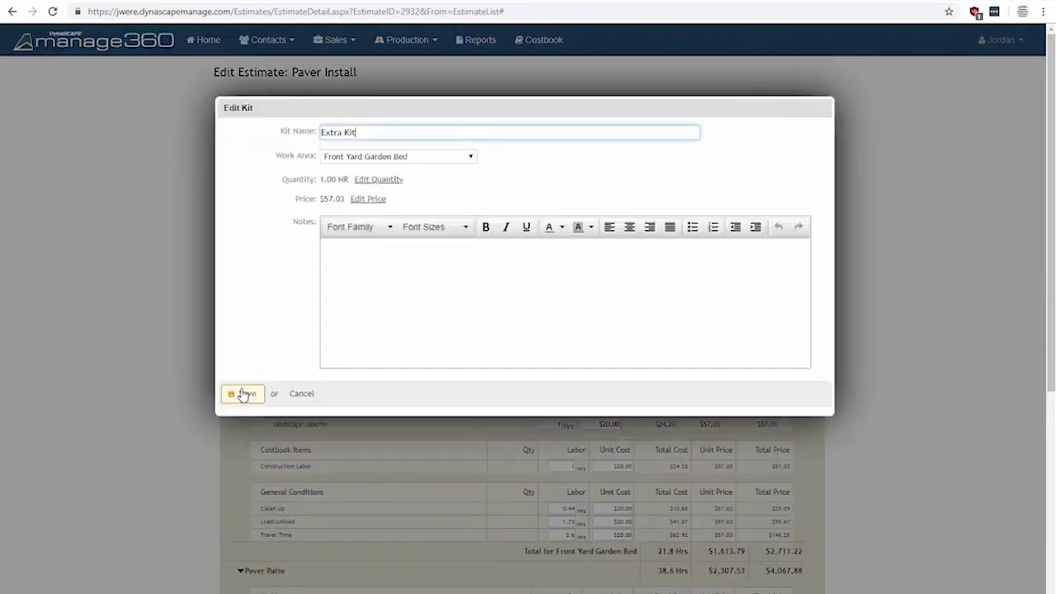
{"action": "left_click_drag", "start_coordinate": [405, 132], "coordinate": [114, 134]}
{"action": "type", "text": "Labor"}
{"action": "left_click", "coordinate": [248, 395]}
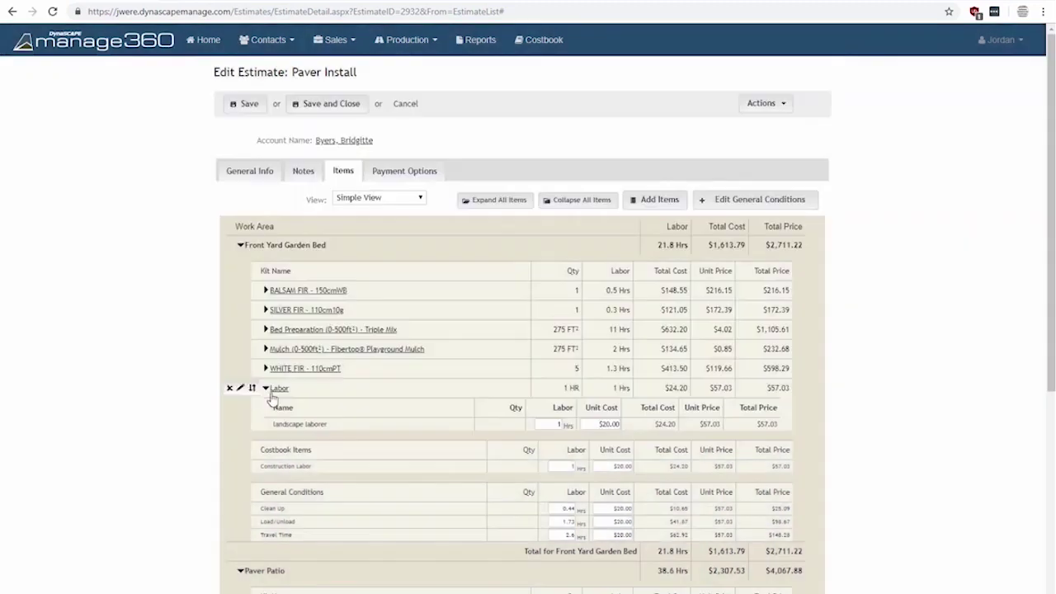